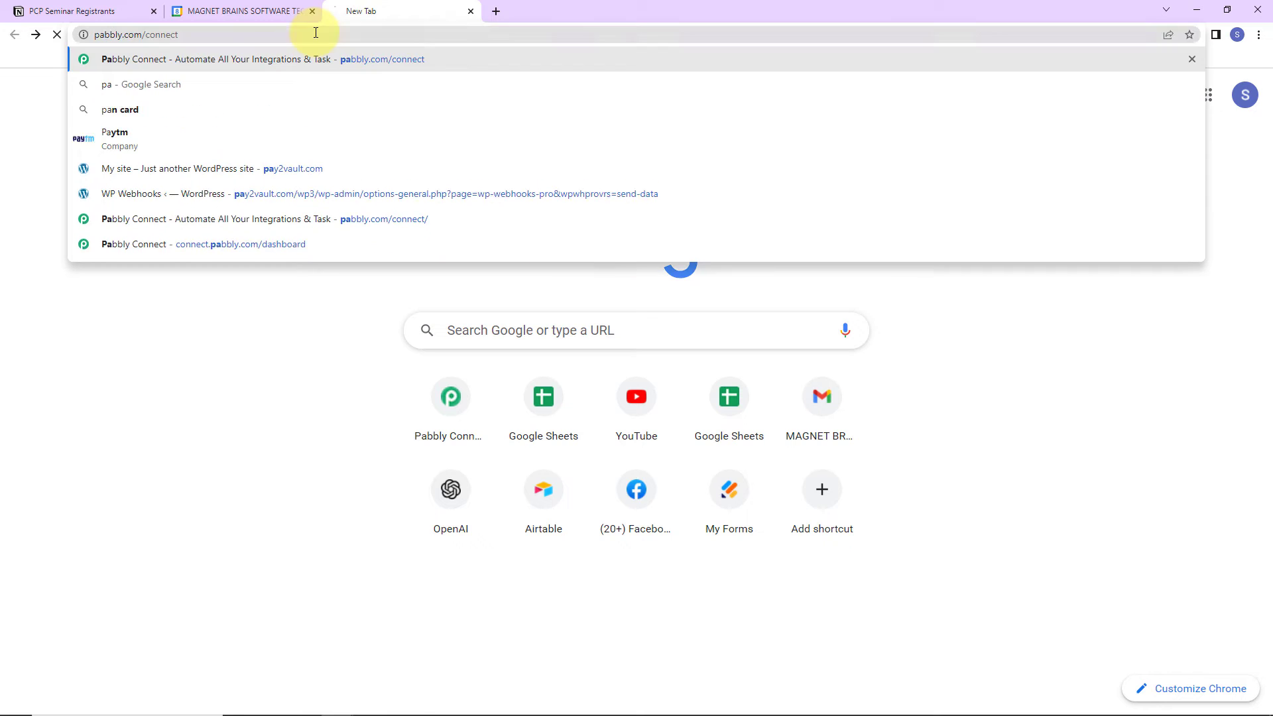
# Step: Load pabbly.com/connect, go to the account's app overview and access the Pabbly Connect dashboard
pyautogui.press('Return')
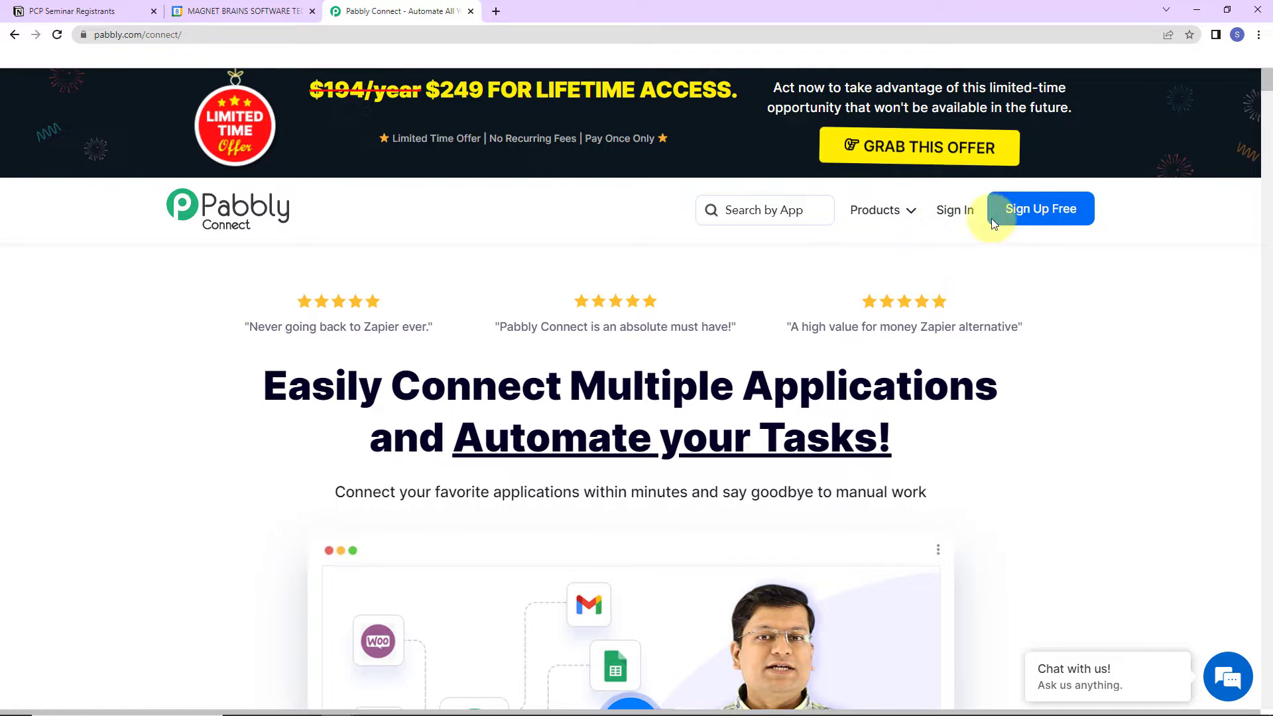
pyautogui.click(1061, 226)
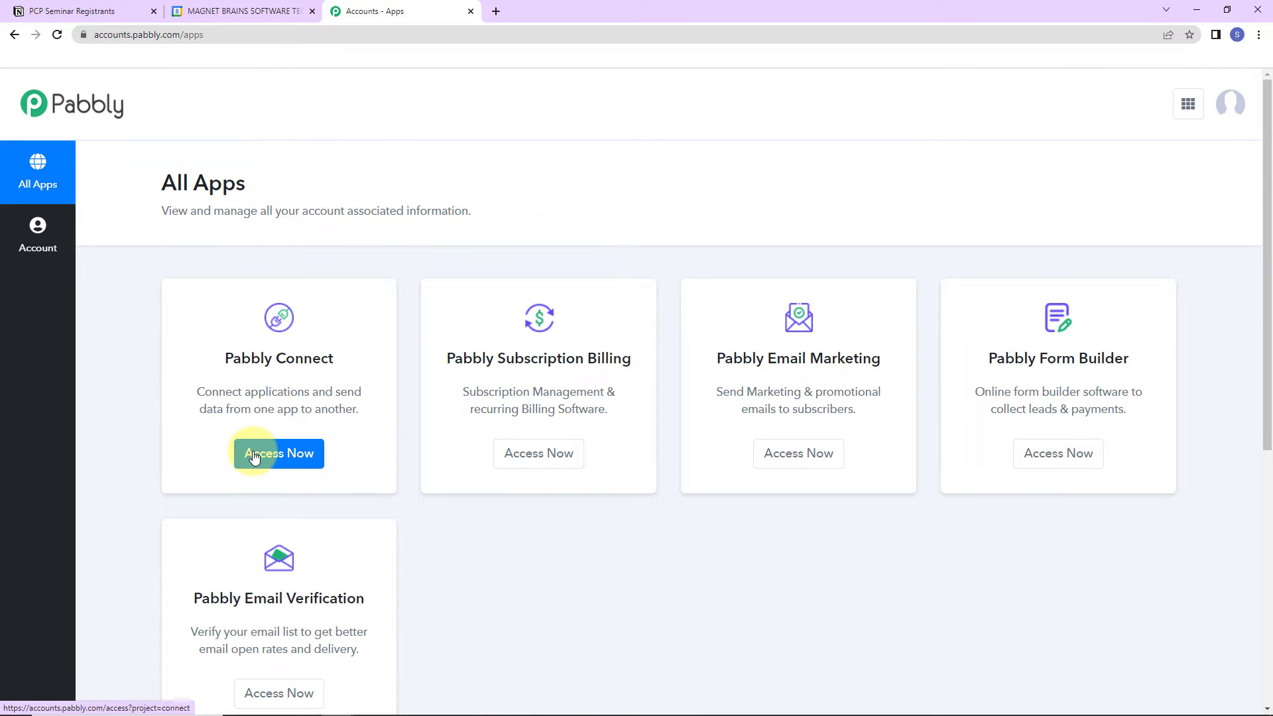
pyautogui.click(254, 456)
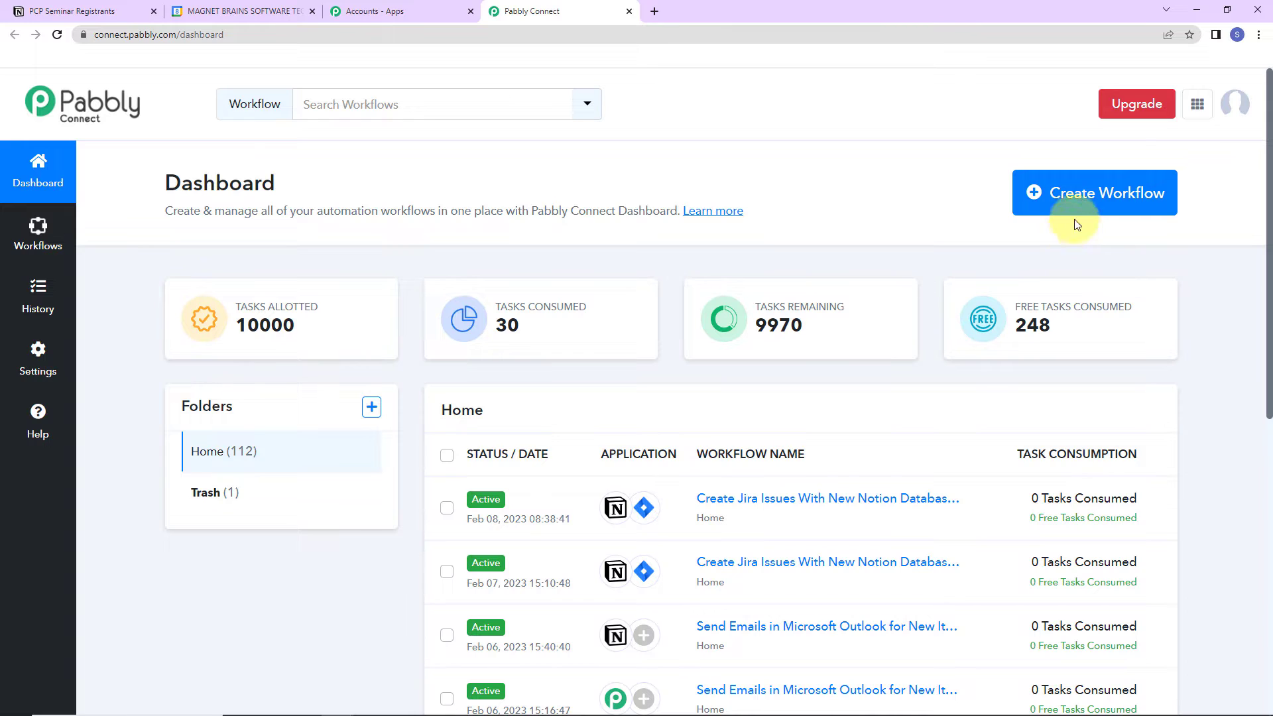
# Step: Create a workflow named "Create Google Calendar Events From New Notion Database Items"
pyautogui.click(1101, 192)
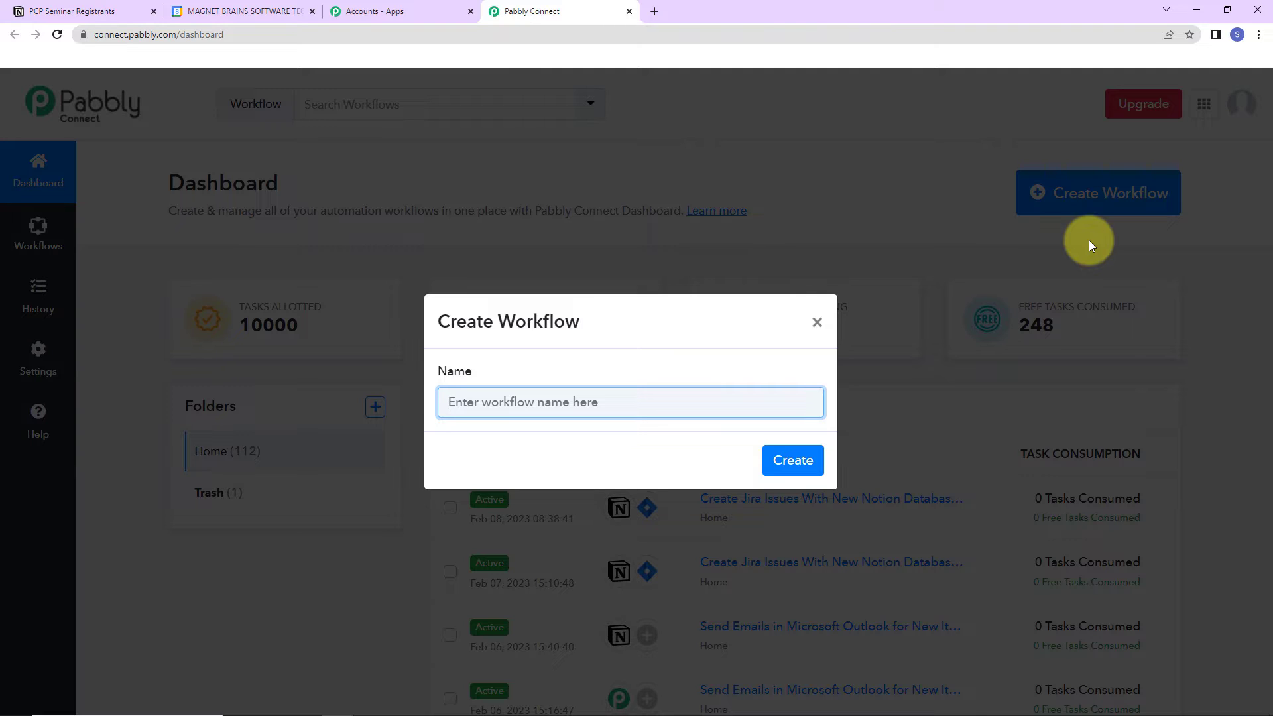
pyautogui.write('Create Google Calendar Events From New Notion Database Items')
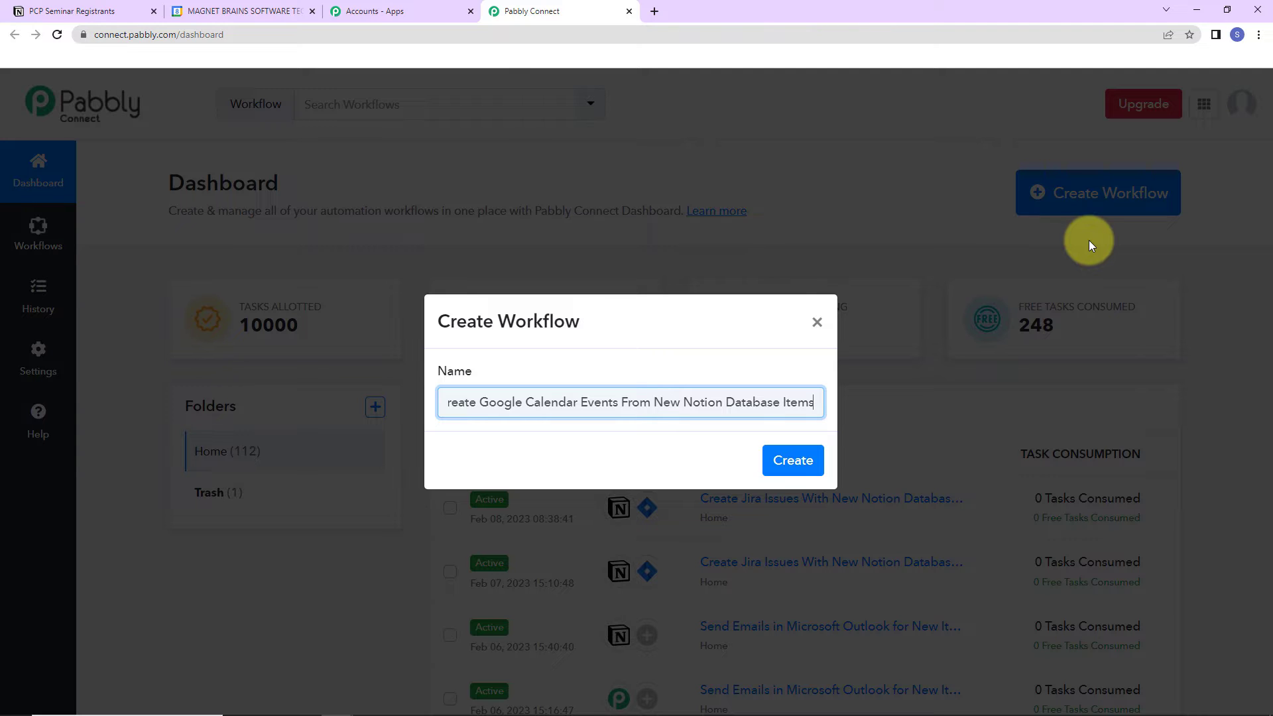
pyautogui.click(783, 469)
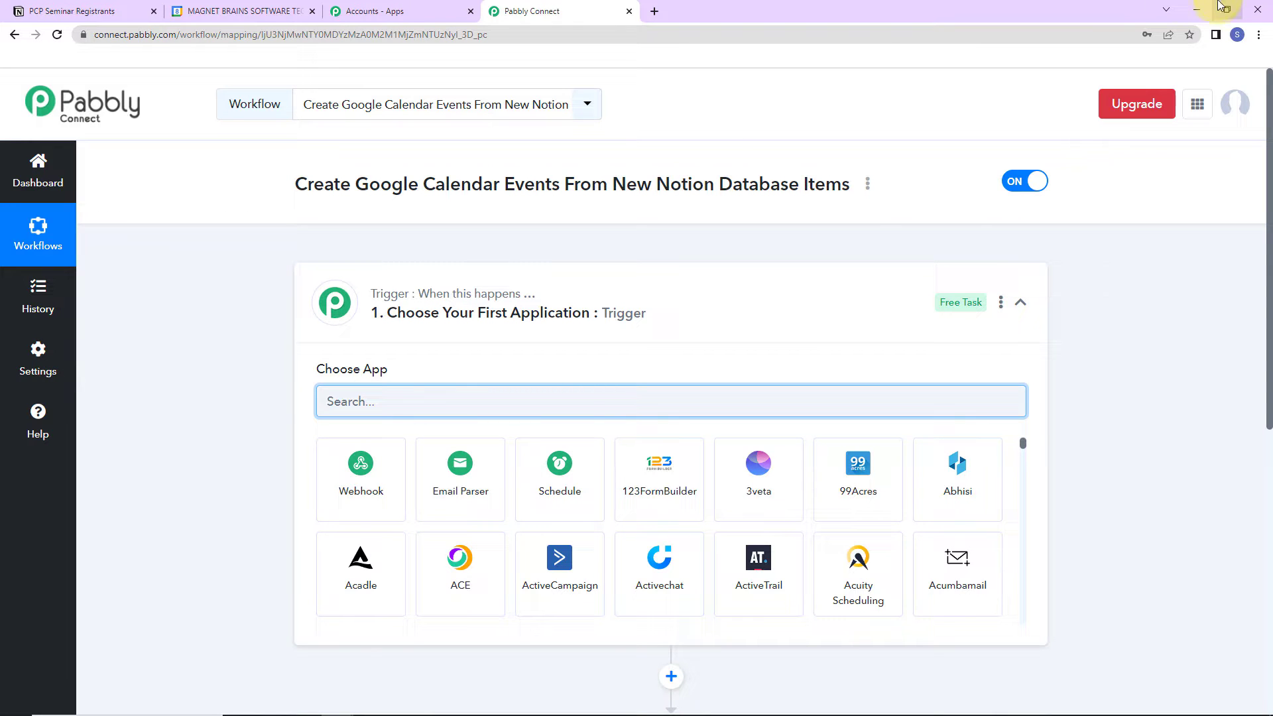
# Step: Set Notion as the workflow's trigger app with New Database Item as the trigger event
pyautogui.scroll(-2, 557, 285)
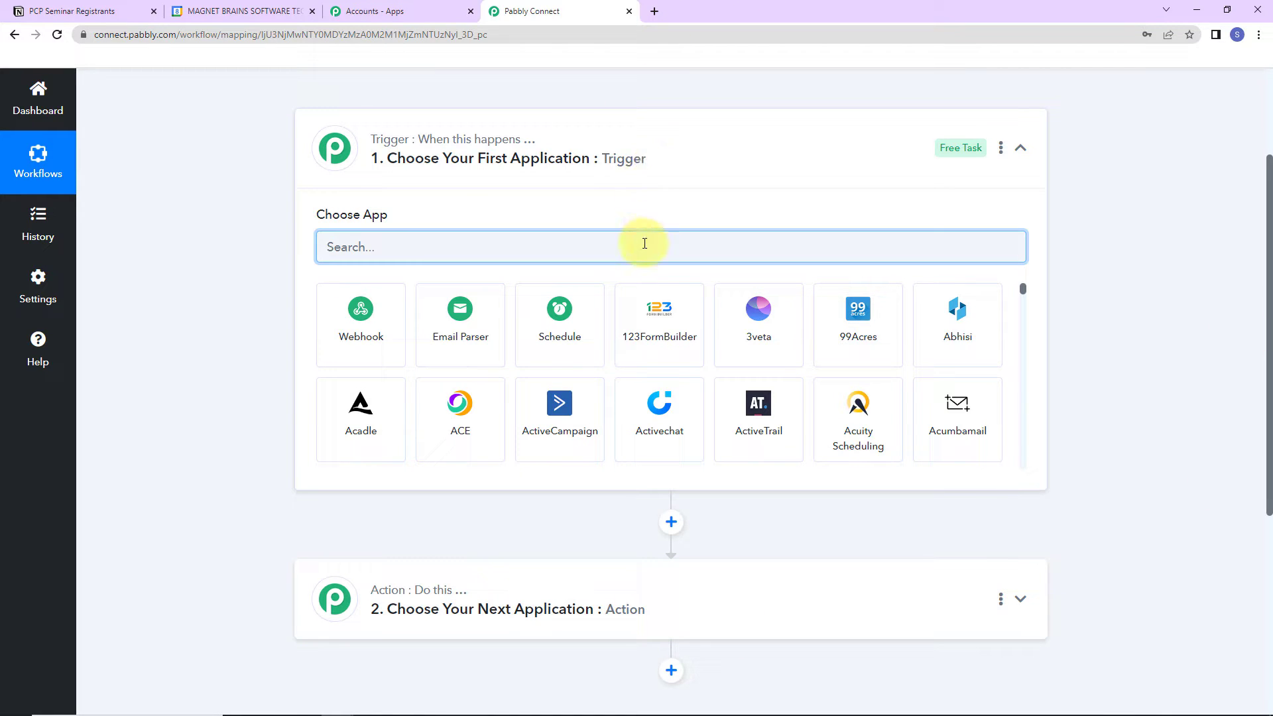
pyautogui.write('notion')
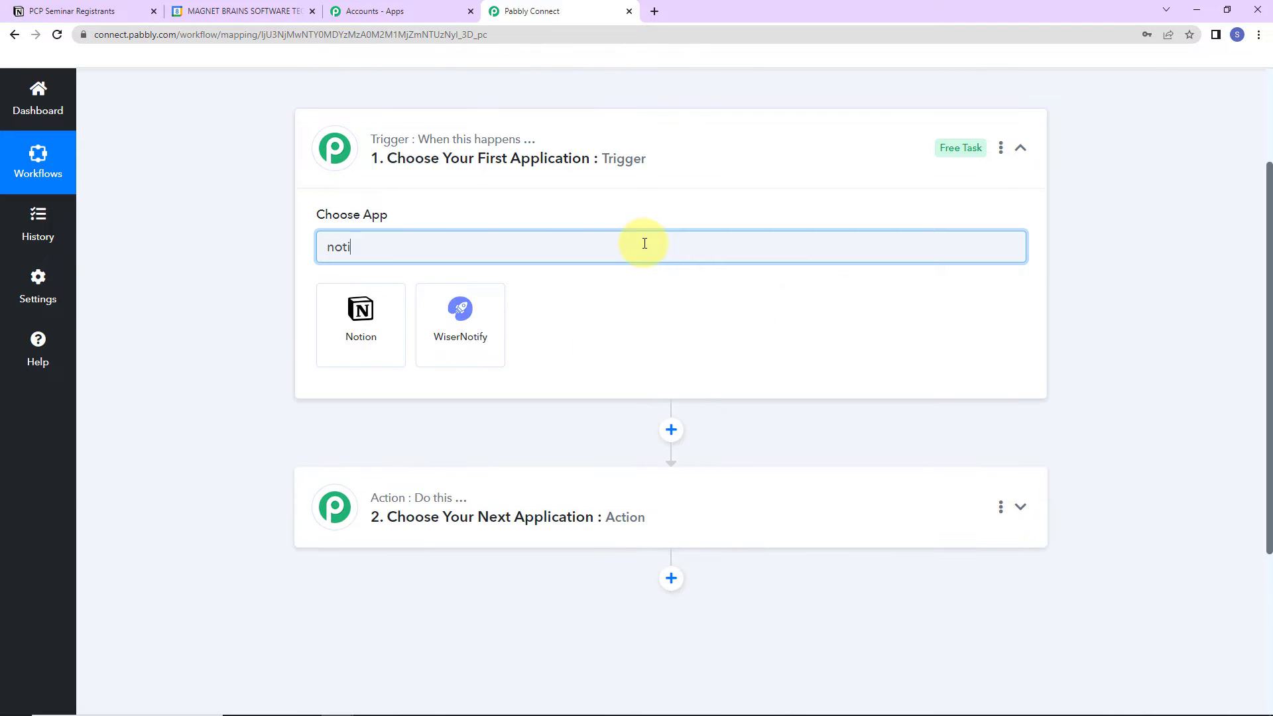
pyautogui.click(352, 325)
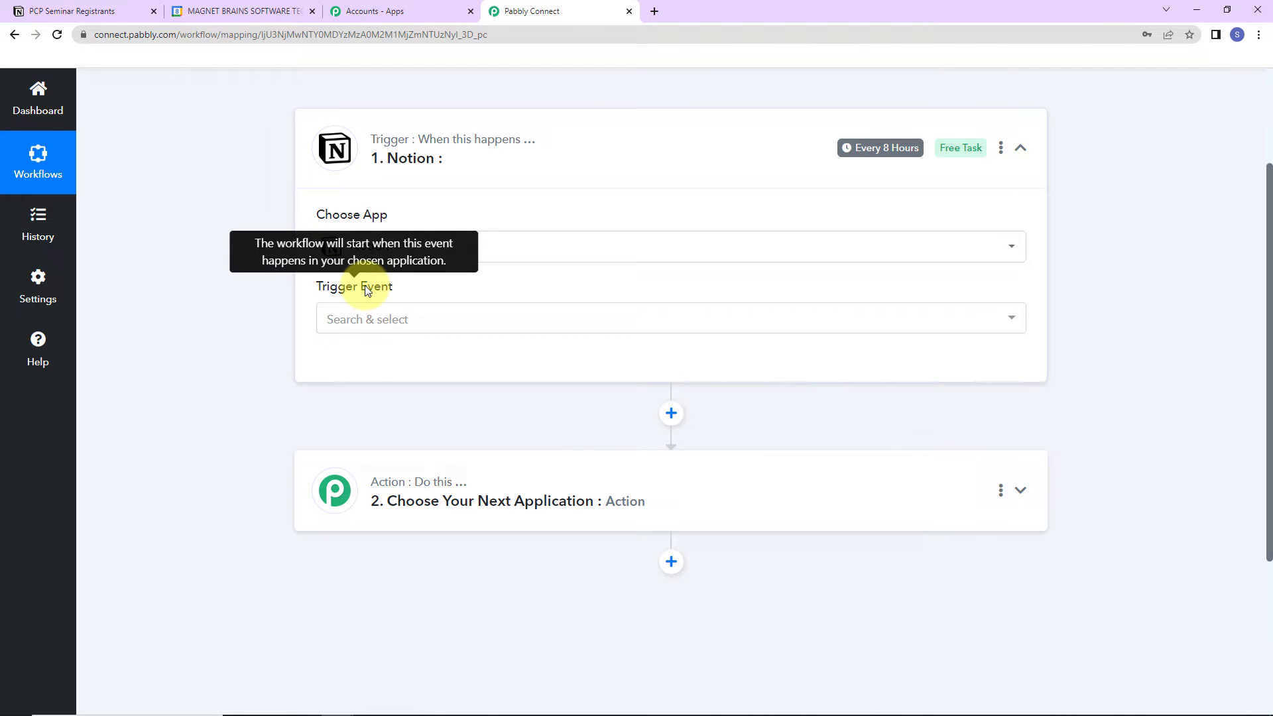
pyautogui.click(364, 321)
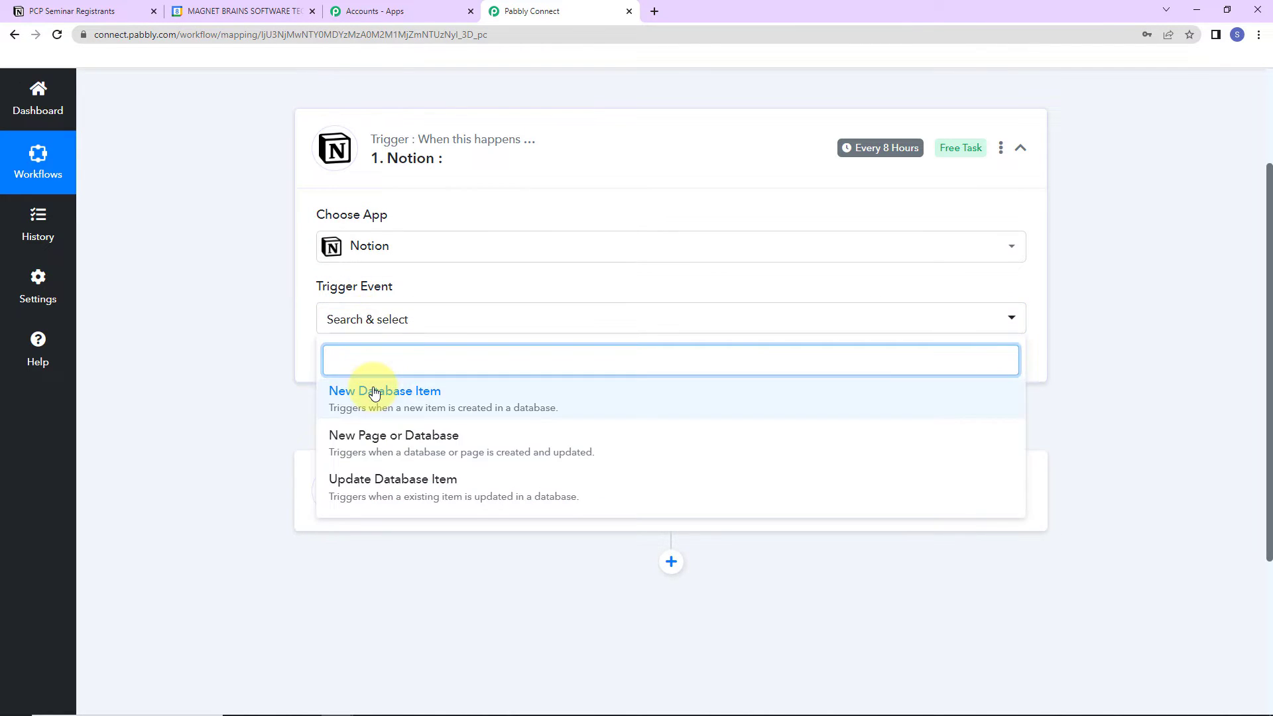
pyautogui.click(373, 390)
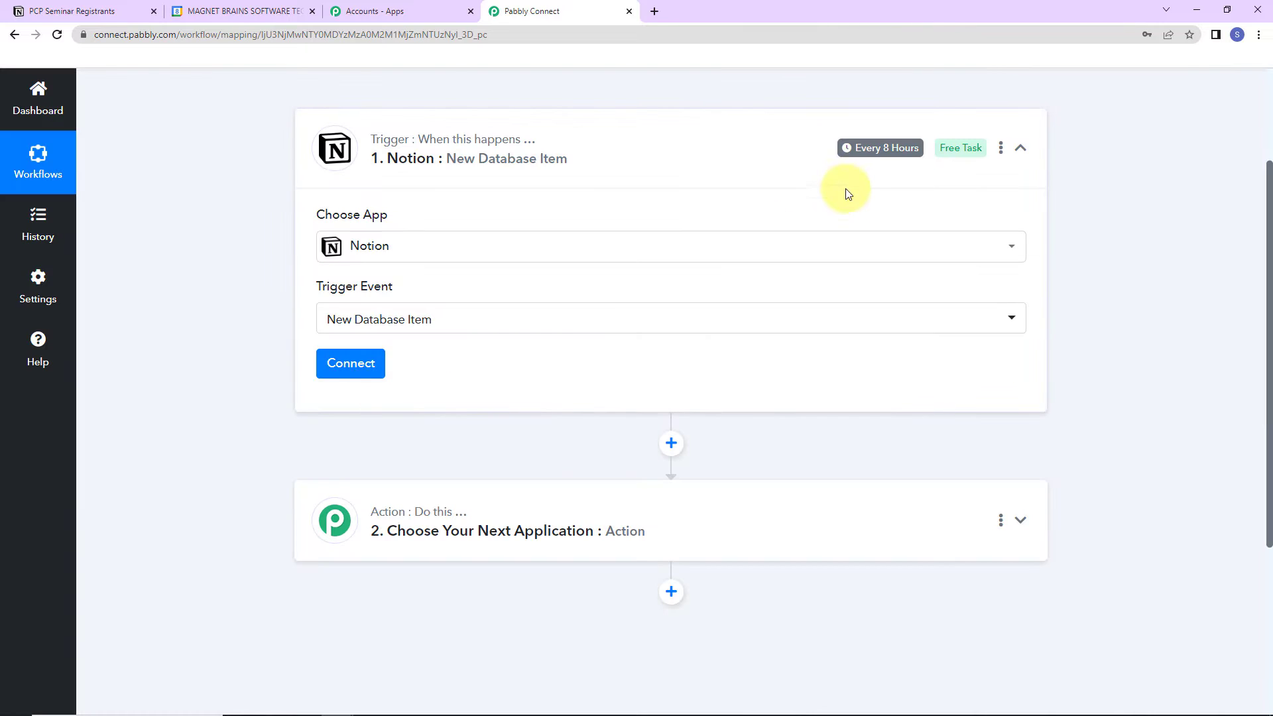
pyautogui.moveTo(878, 155)
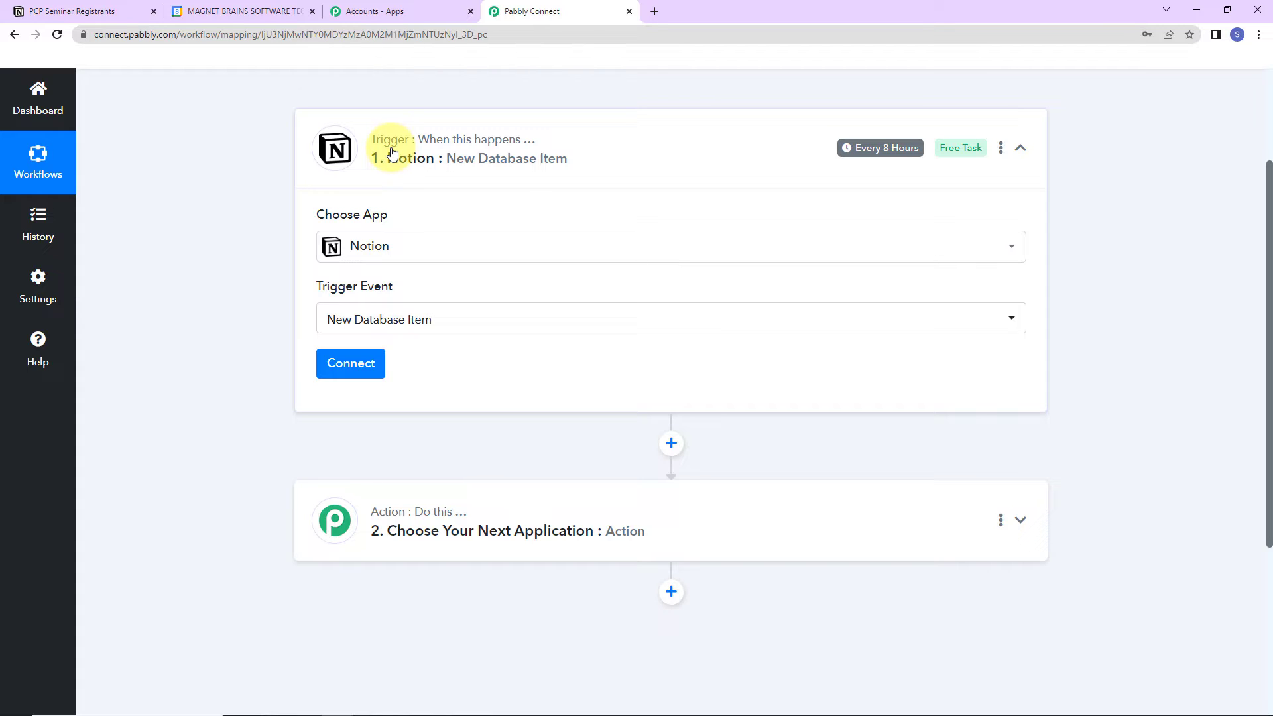
# Step: Add a new Notion connection to the trigger and allow it access to all pages in the General teamspace
pyautogui.click(349, 365)
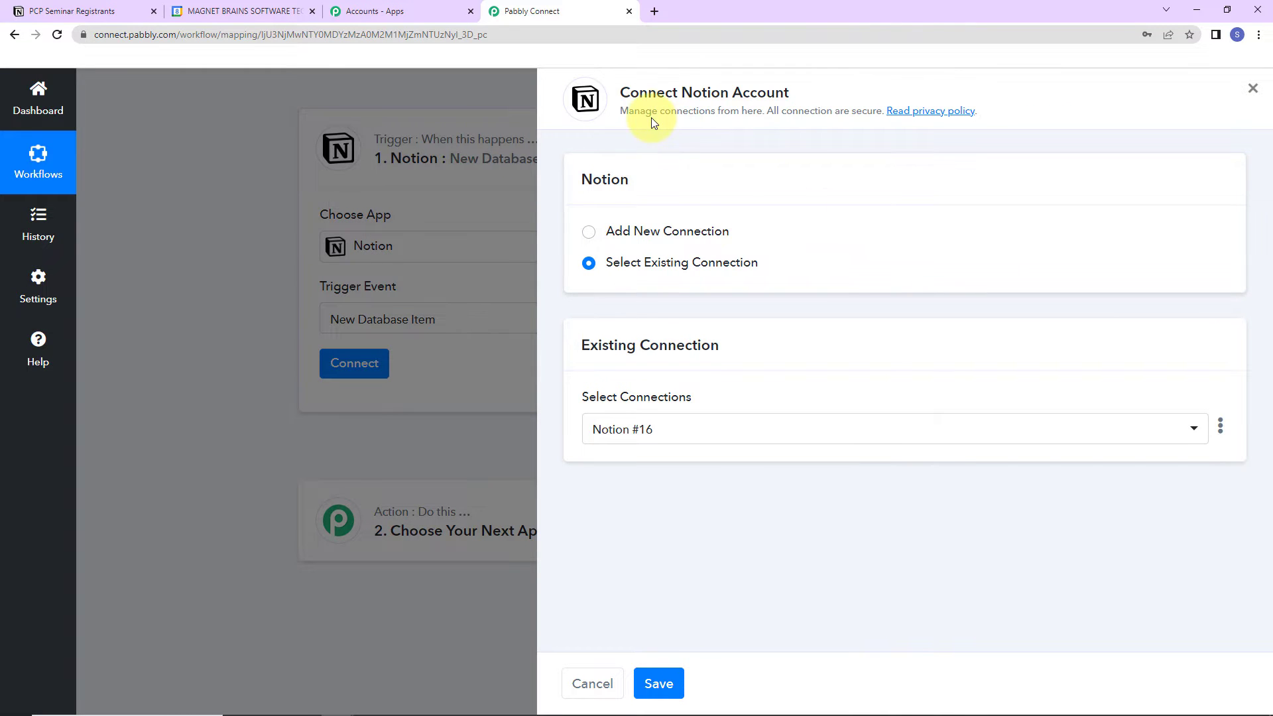
pyautogui.moveTo(678, 93); pyautogui.dragTo(817, 103)
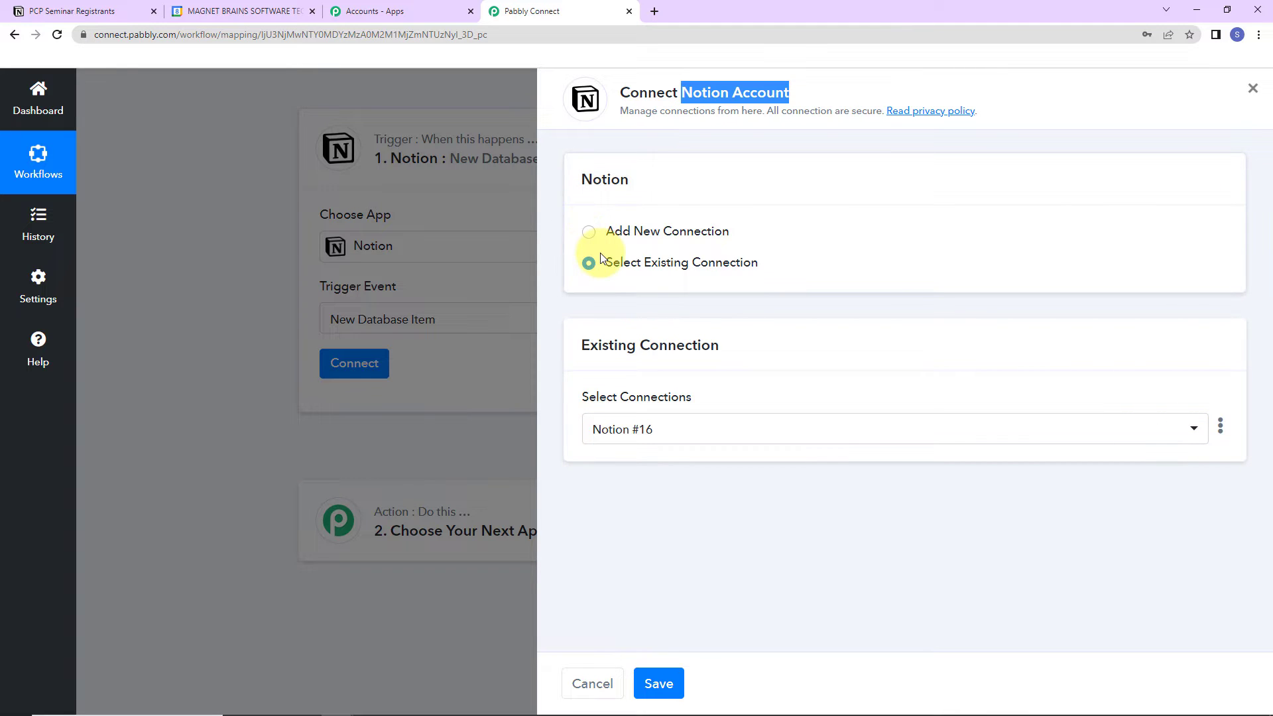
pyautogui.click(592, 235)
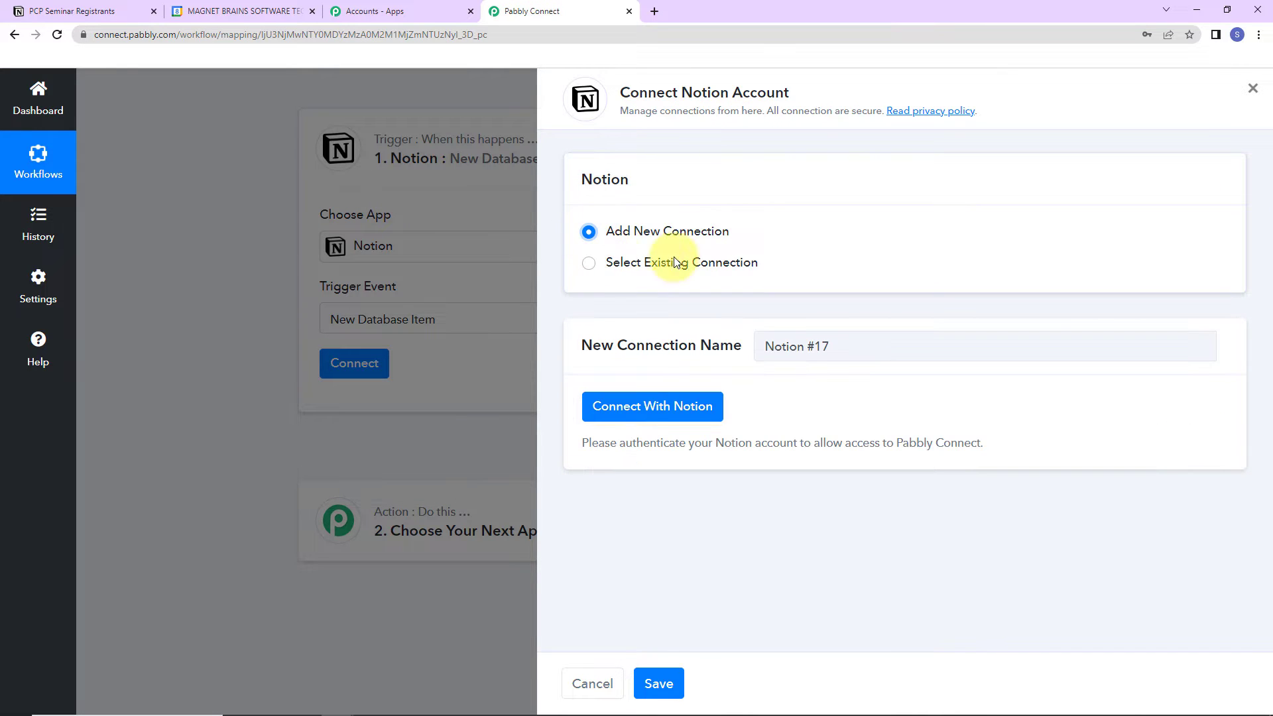
pyautogui.click(660, 407)
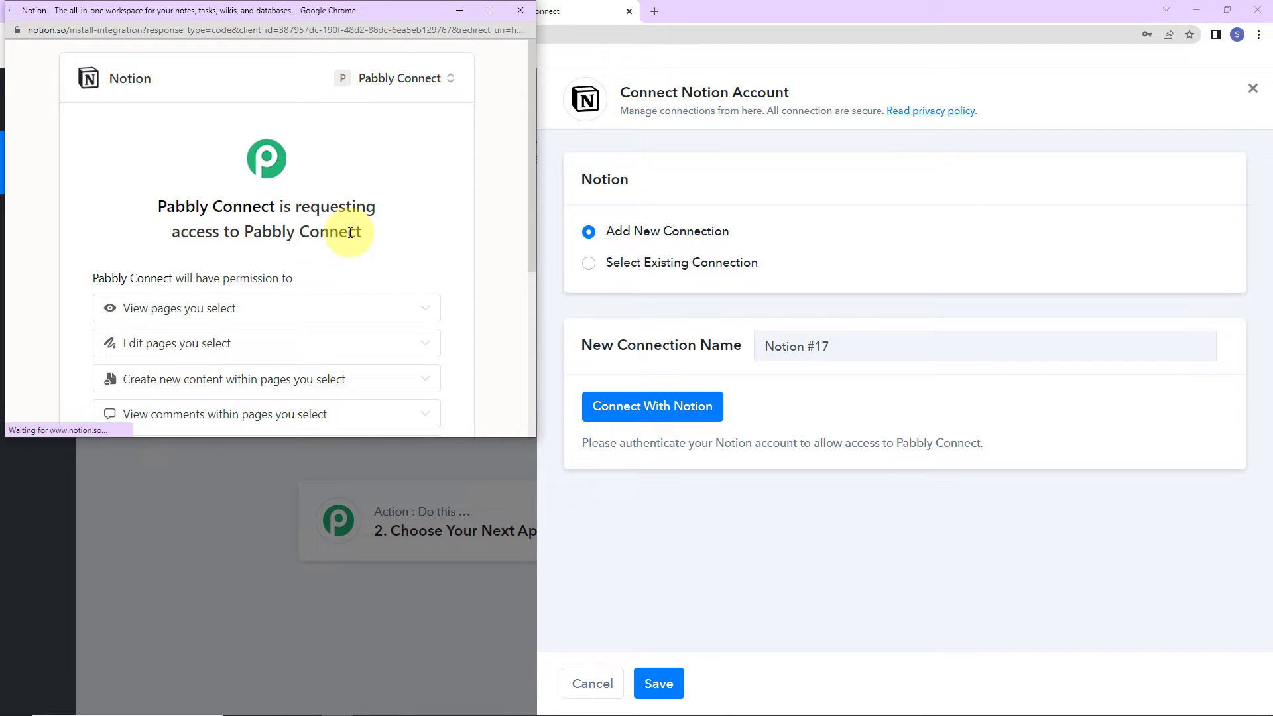
pyautogui.scroll(-3, 421, 216)
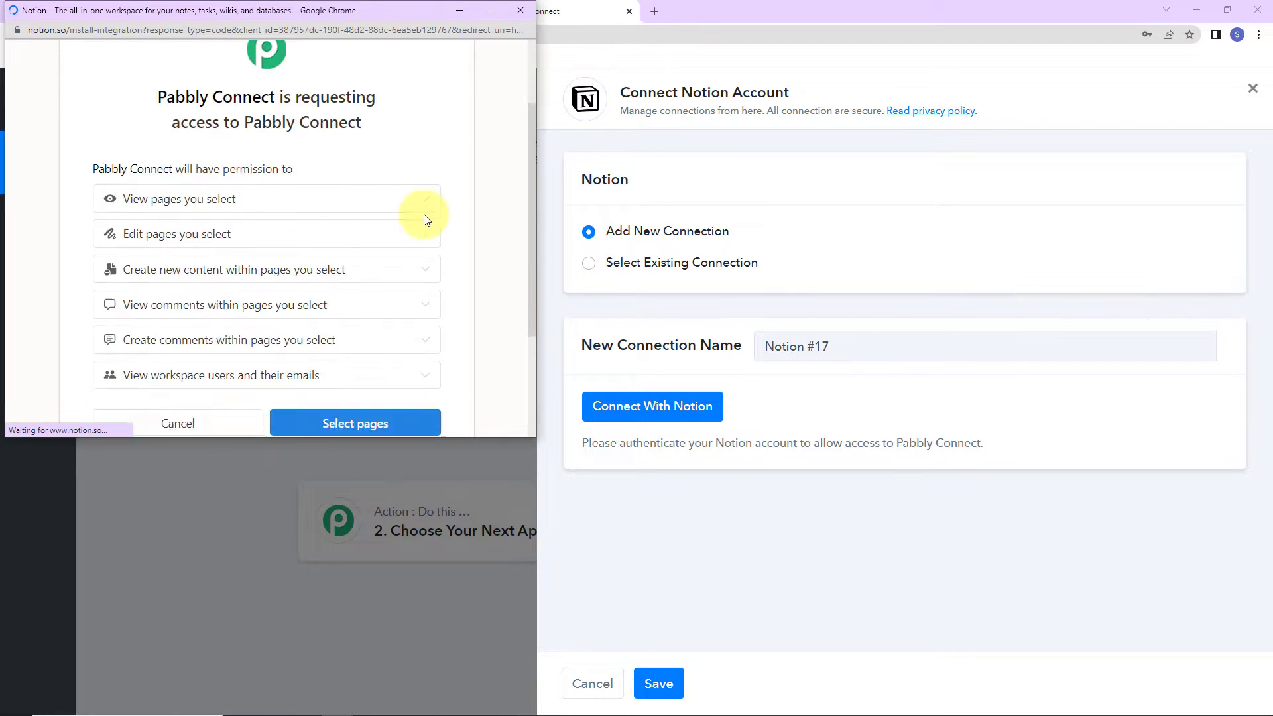
pyautogui.click(406, 251)
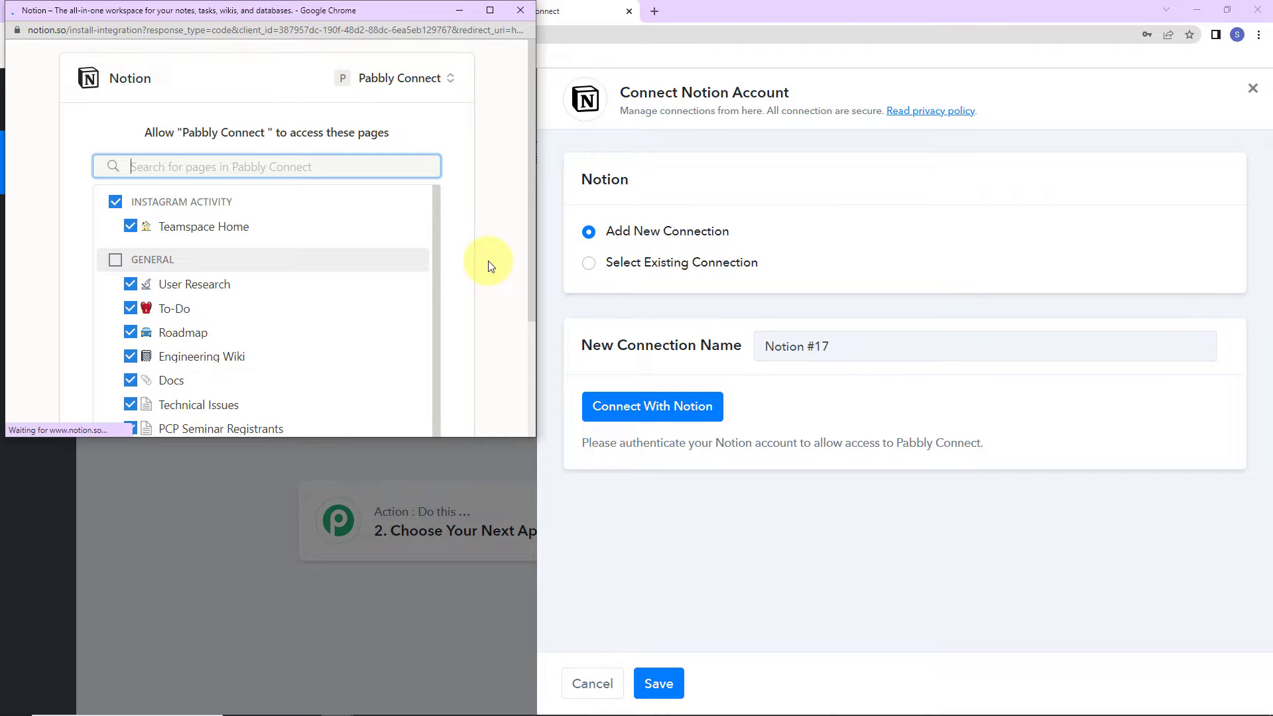
pyautogui.click(114, 259)
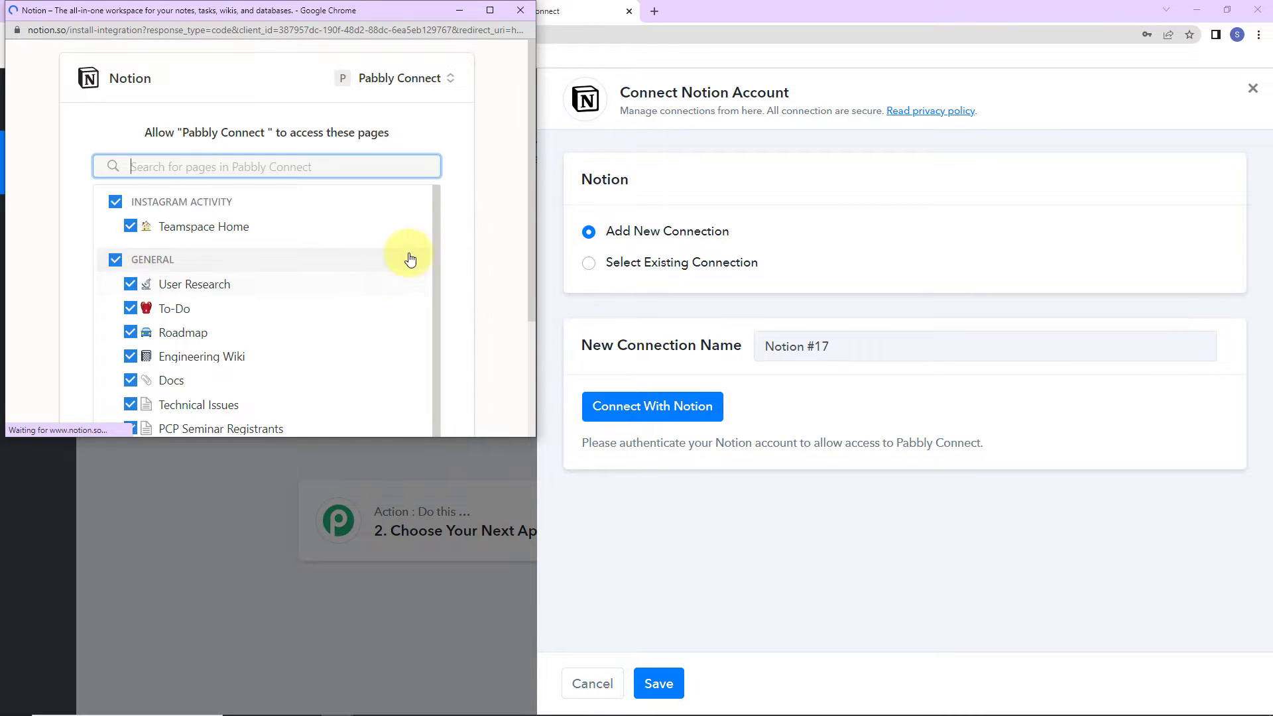
pyautogui.scroll(-3, 440, 229)
pyautogui.click(356, 369)
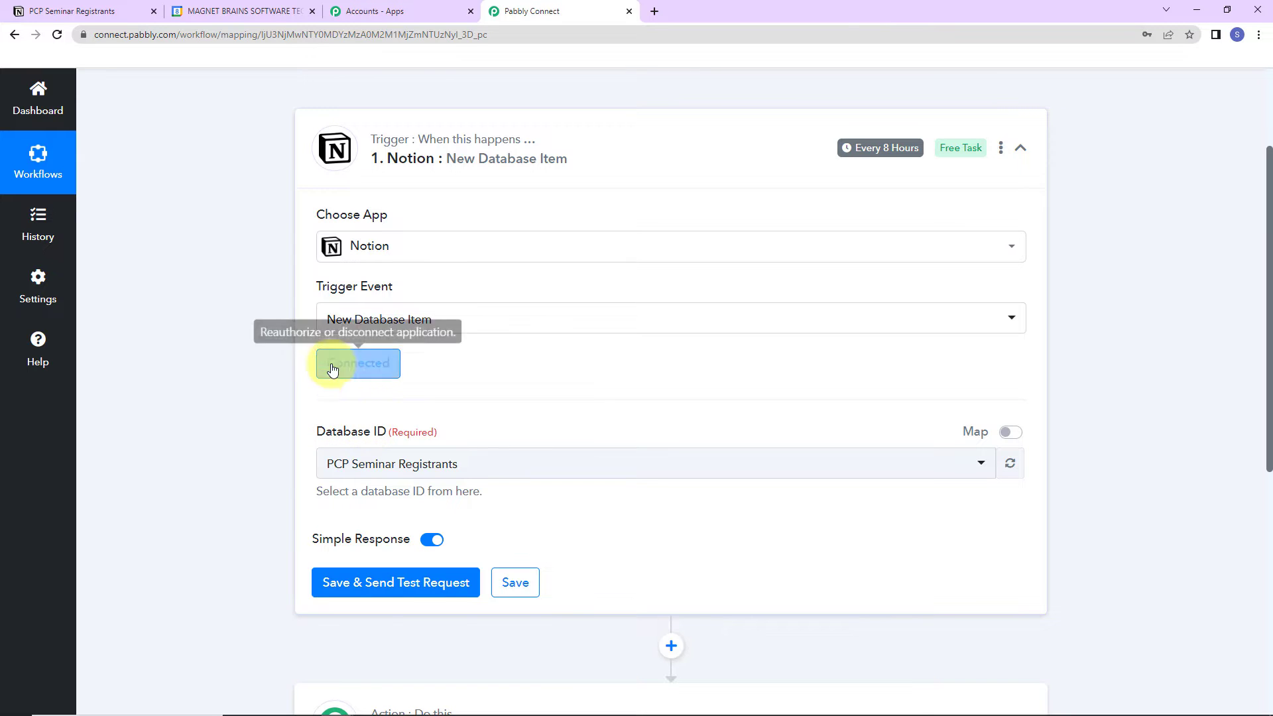
# Step: Check the database name in Notion, keep PCP Seminar Registrants as the trigger's database ID, and save and send a test request
pyautogui.click(110, 14)
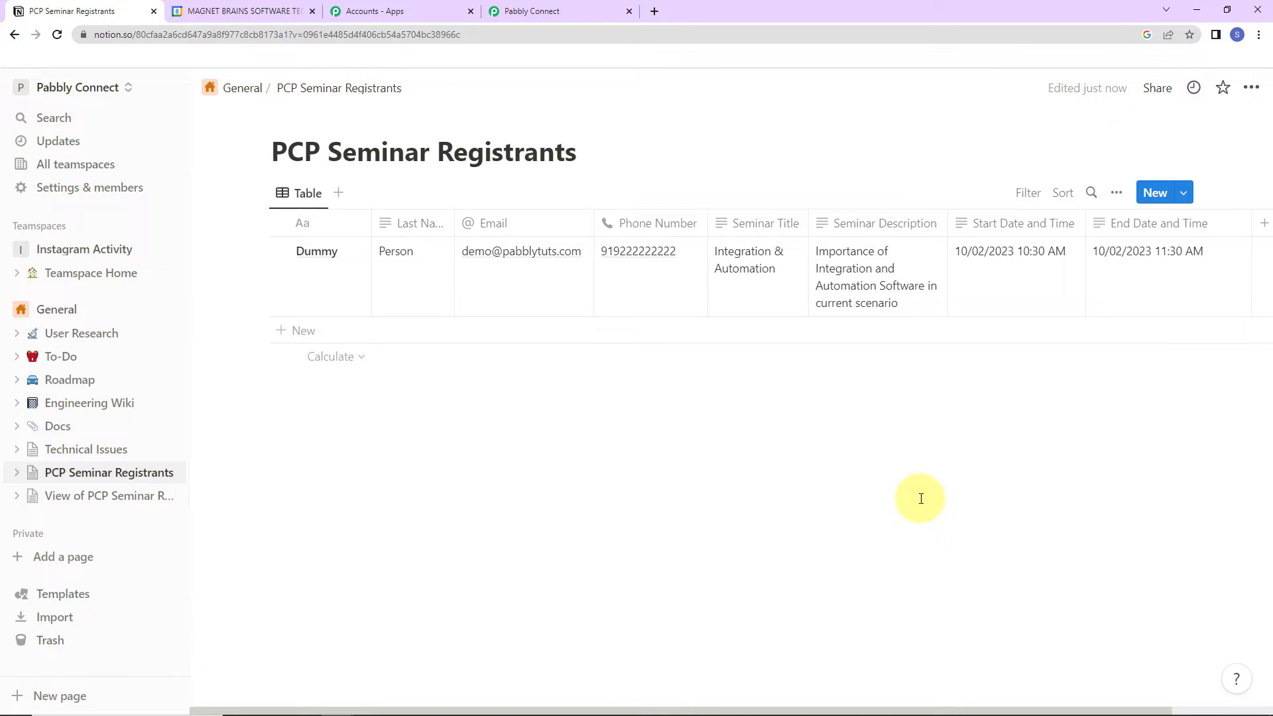
pyautogui.click(518, 13)
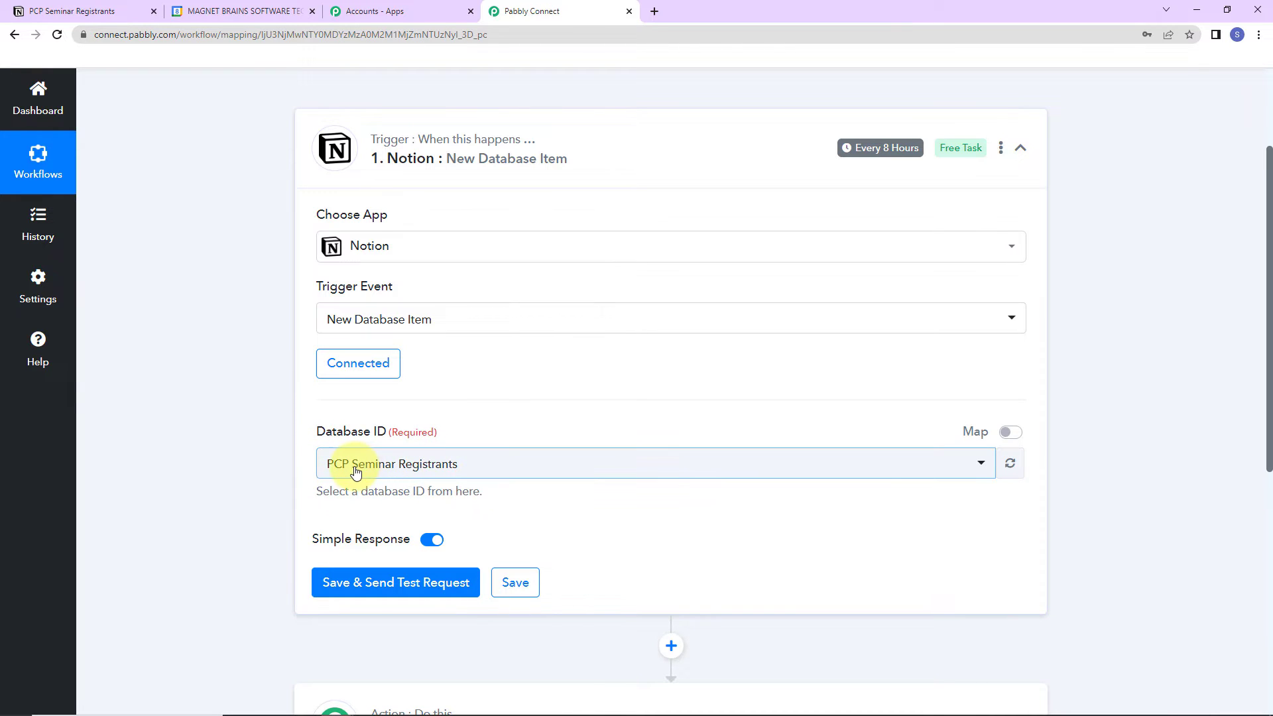
pyautogui.click(477, 465)
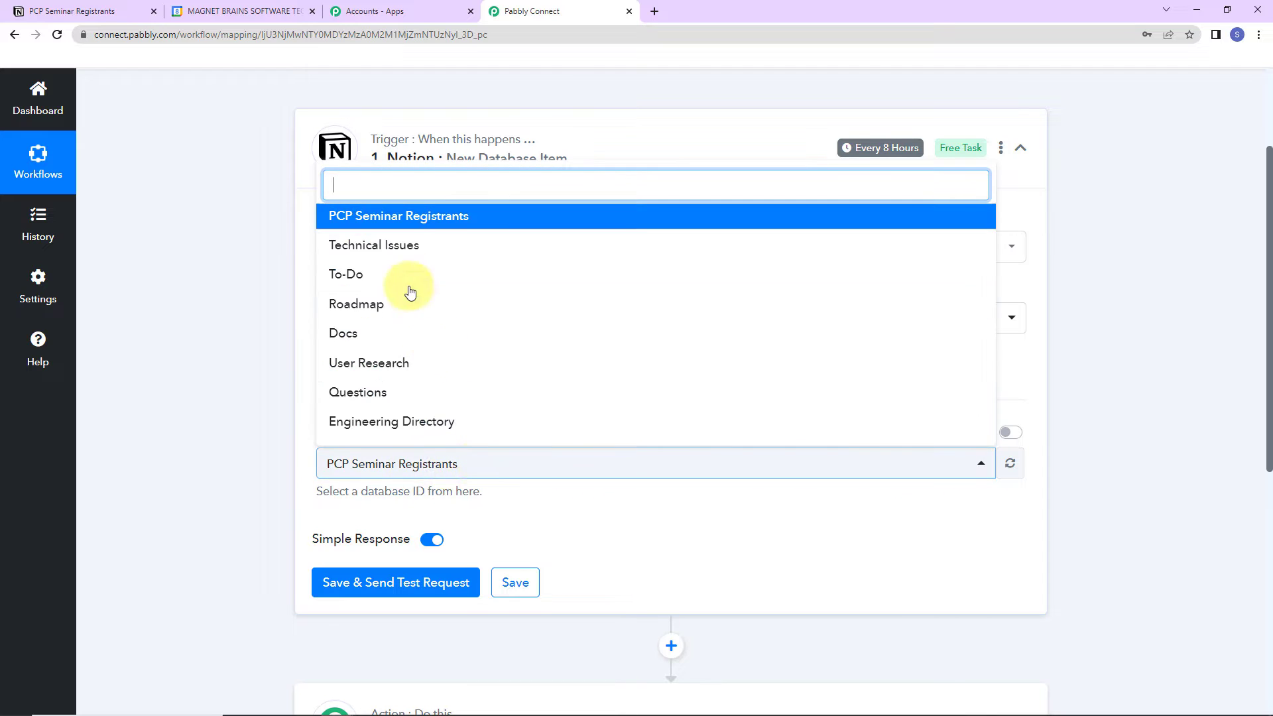
pyautogui.click(368, 466)
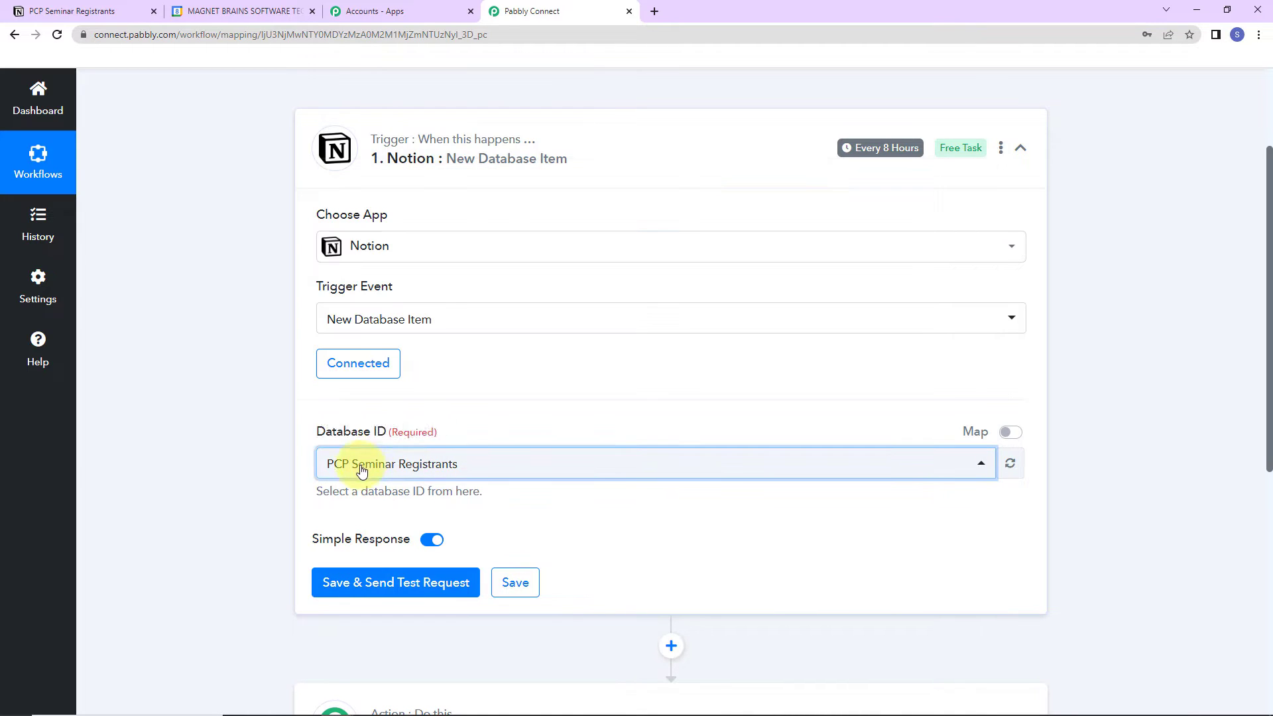
pyautogui.click(335, 580)
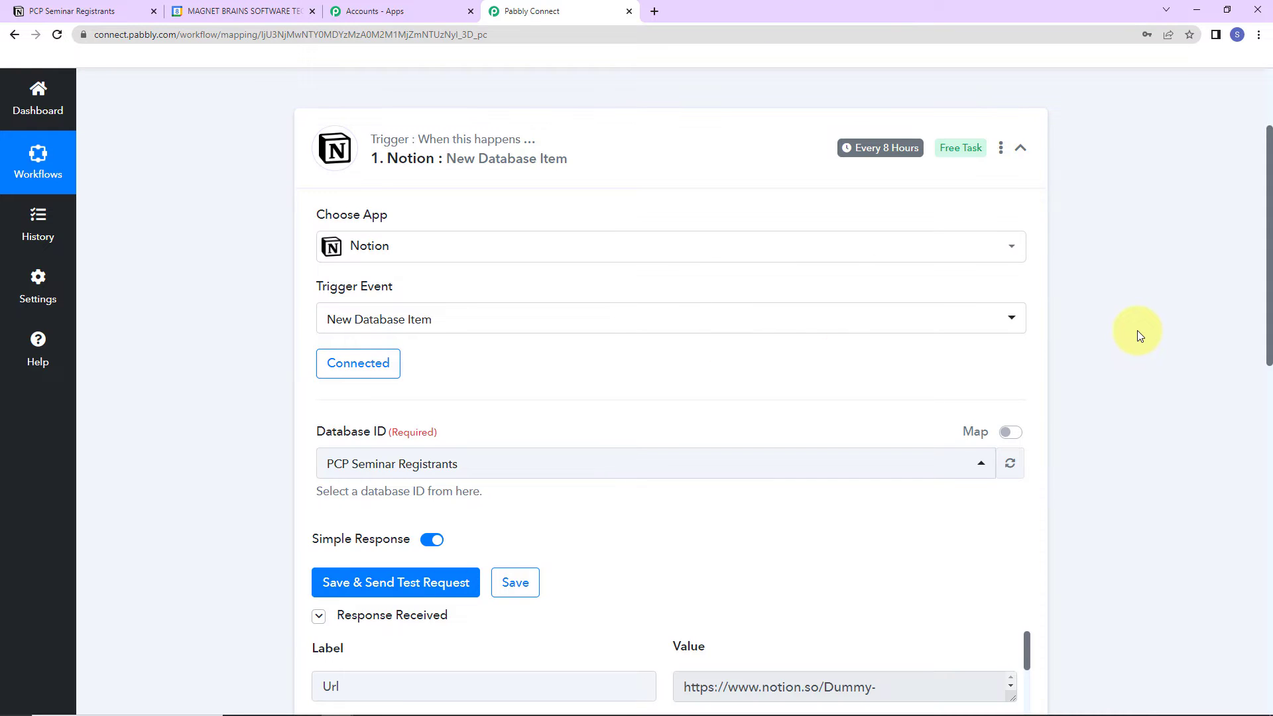
# Step: Examine the fields in the trigger's test response, including seminar title, description, start and end times, name and email
pyautogui.scroll(-5, 1137, 330)
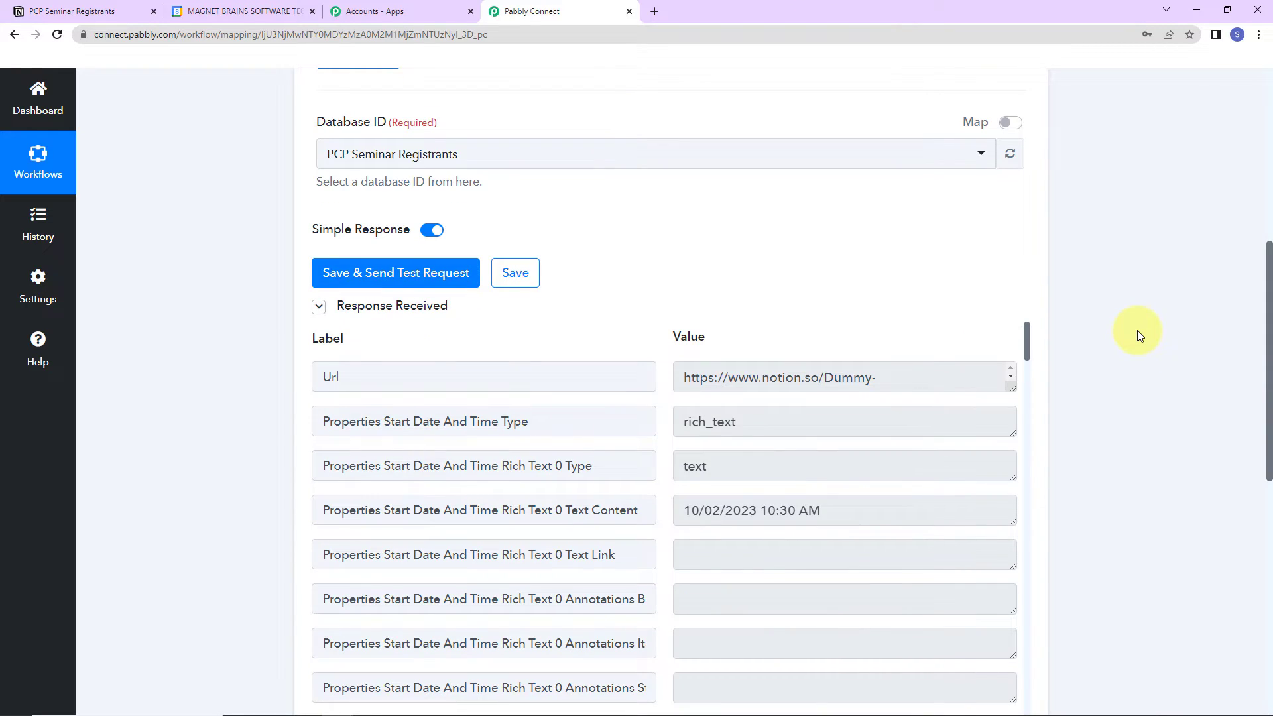
pyautogui.scroll(-3, 1136, 330)
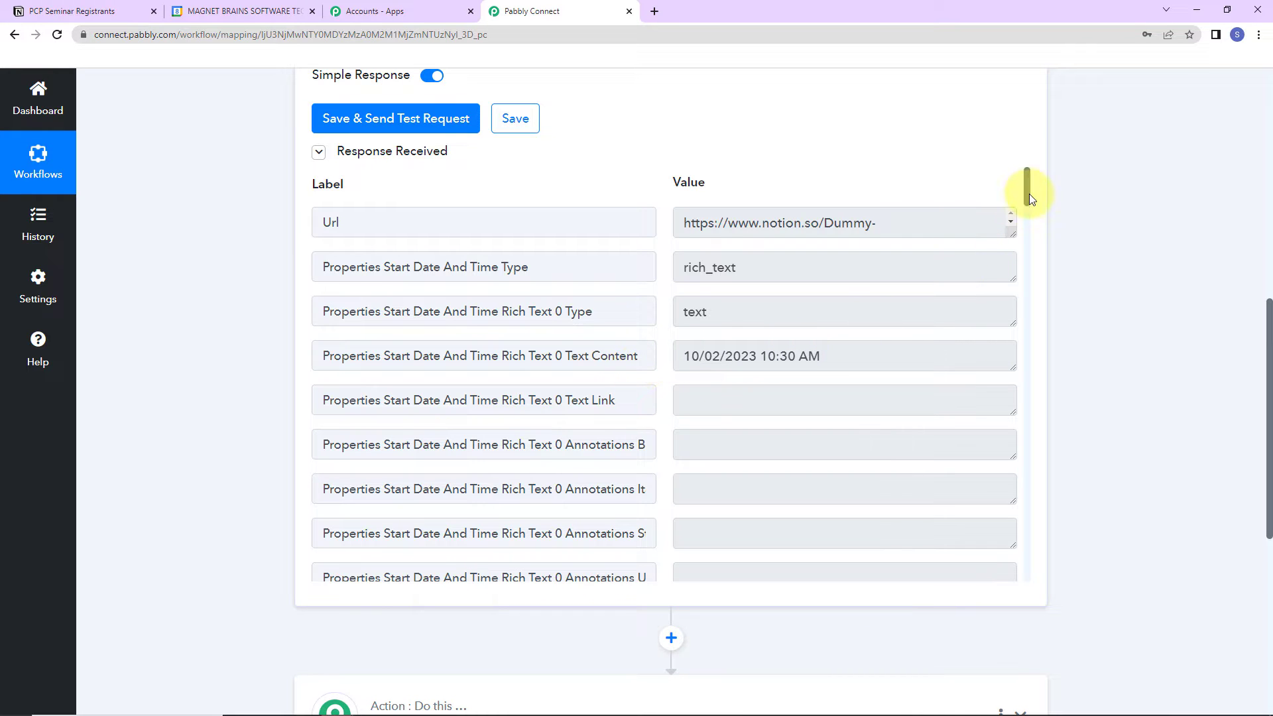
pyautogui.moveTo(1030, 197); pyautogui.dragTo(1032, 236)
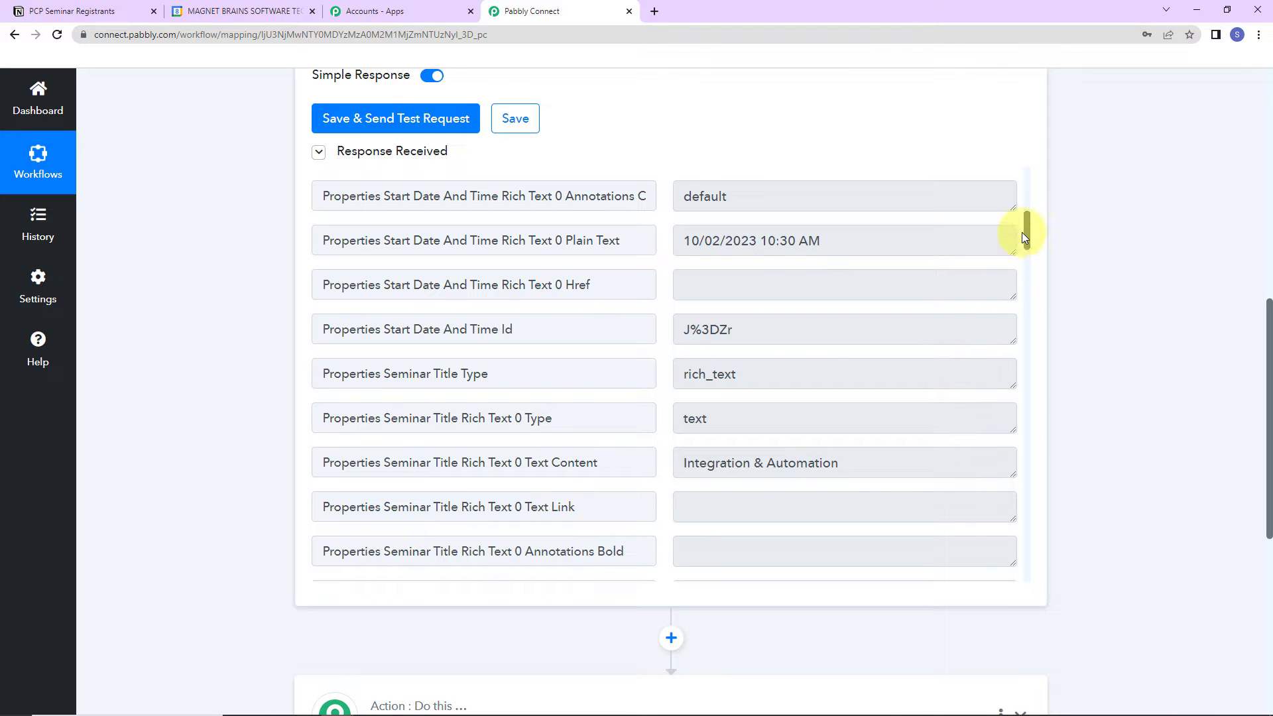
pyautogui.moveTo(1030, 230); pyautogui.dragTo(1033, 286)
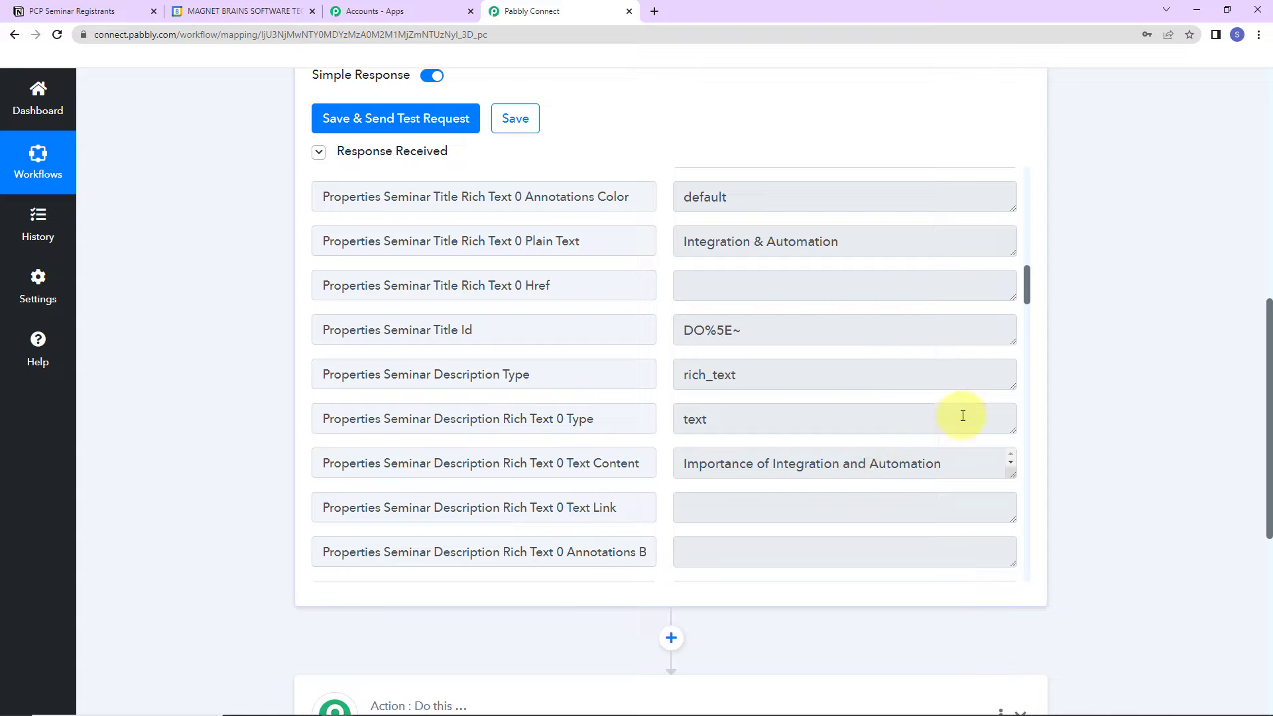
pyautogui.moveTo(1025, 276); pyautogui.dragTo(1038, 400)
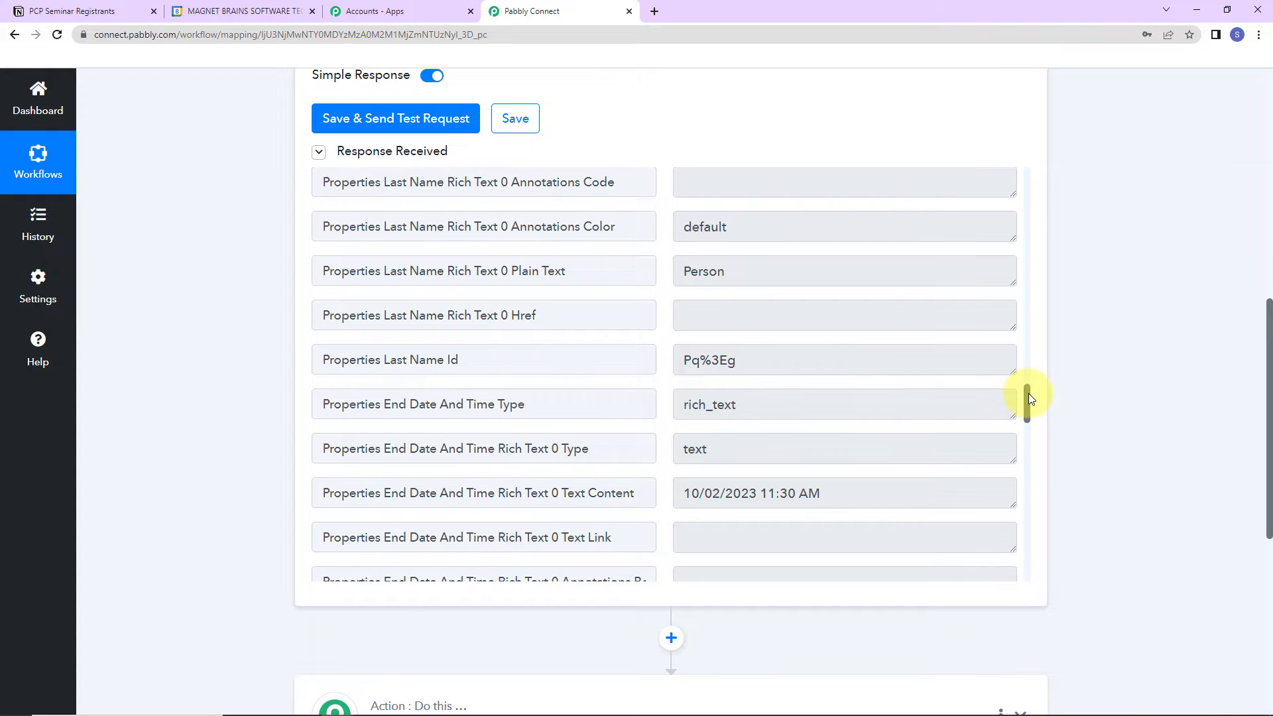
pyautogui.moveTo(1029, 397); pyautogui.dragTo(1028, 460)
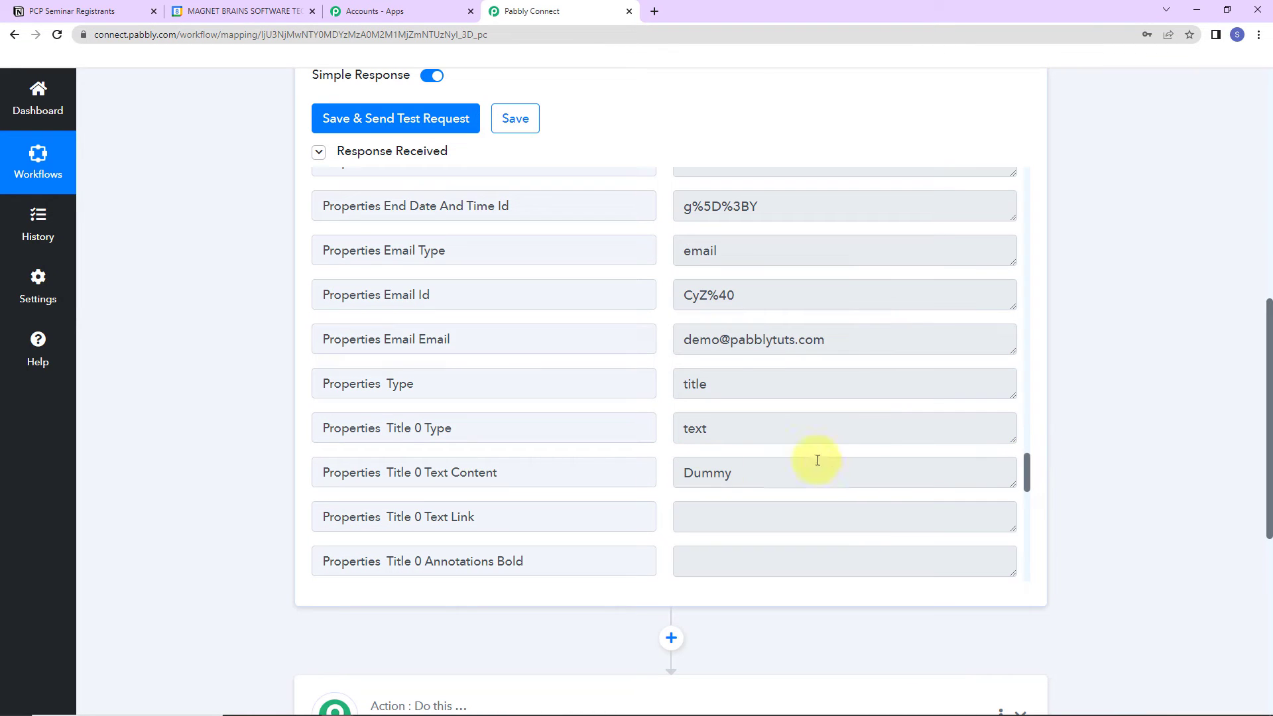
pyautogui.moveTo(1026, 464); pyautogui.dragTo(1028, 554)
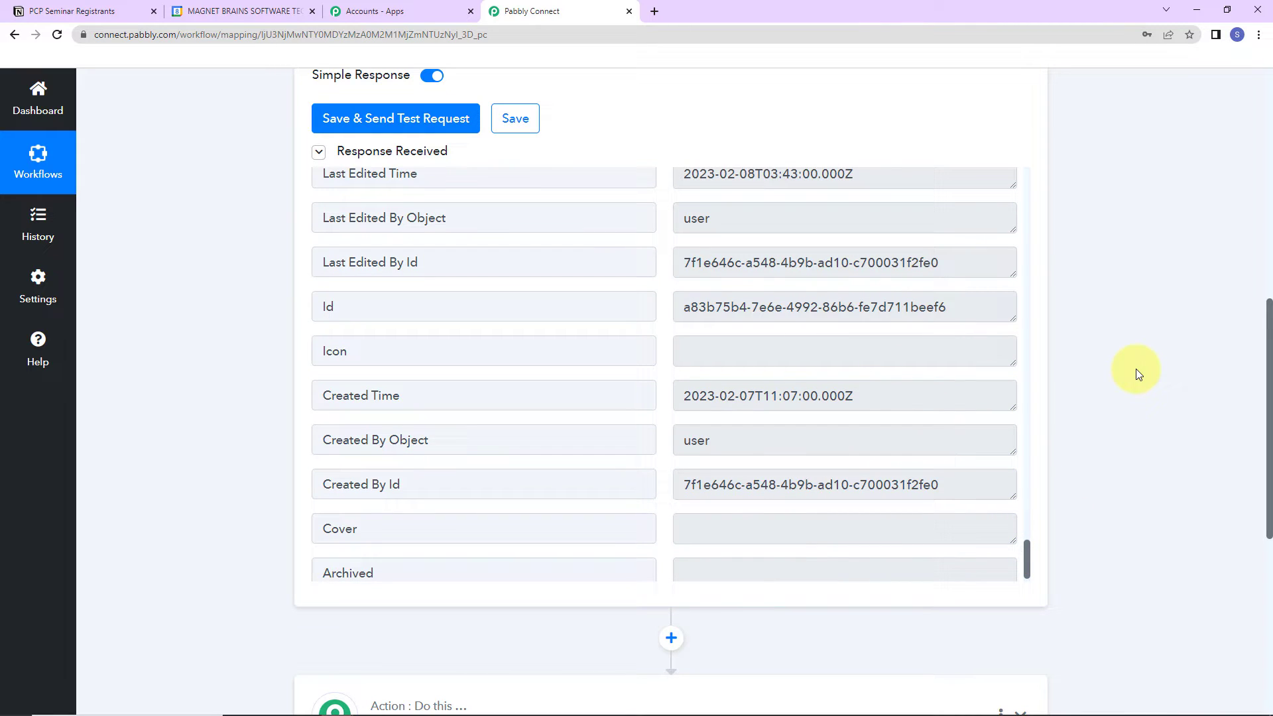
# Step: Set Google Calendar as the workflow's action app with Create an Event as the action event
pyautogui.scroll(-7, 1136, 369)
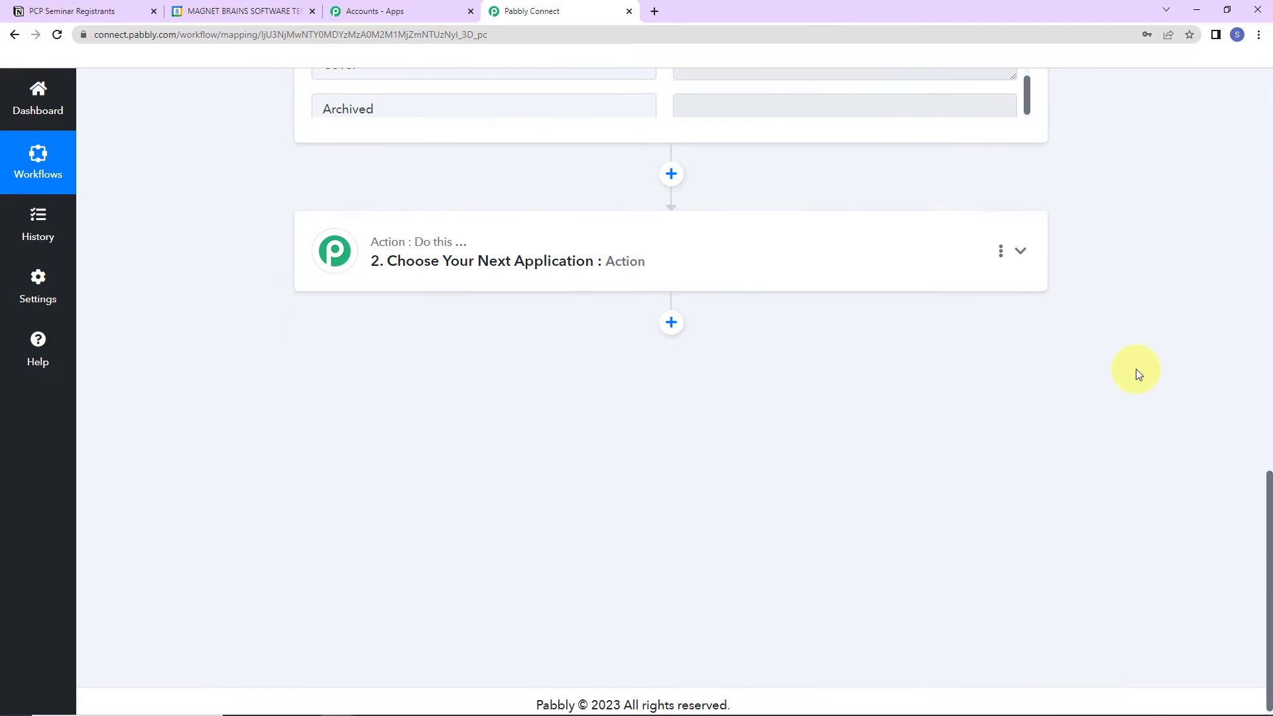
pyautogui.click(560, 258)
pyautogui.click(502, 361)
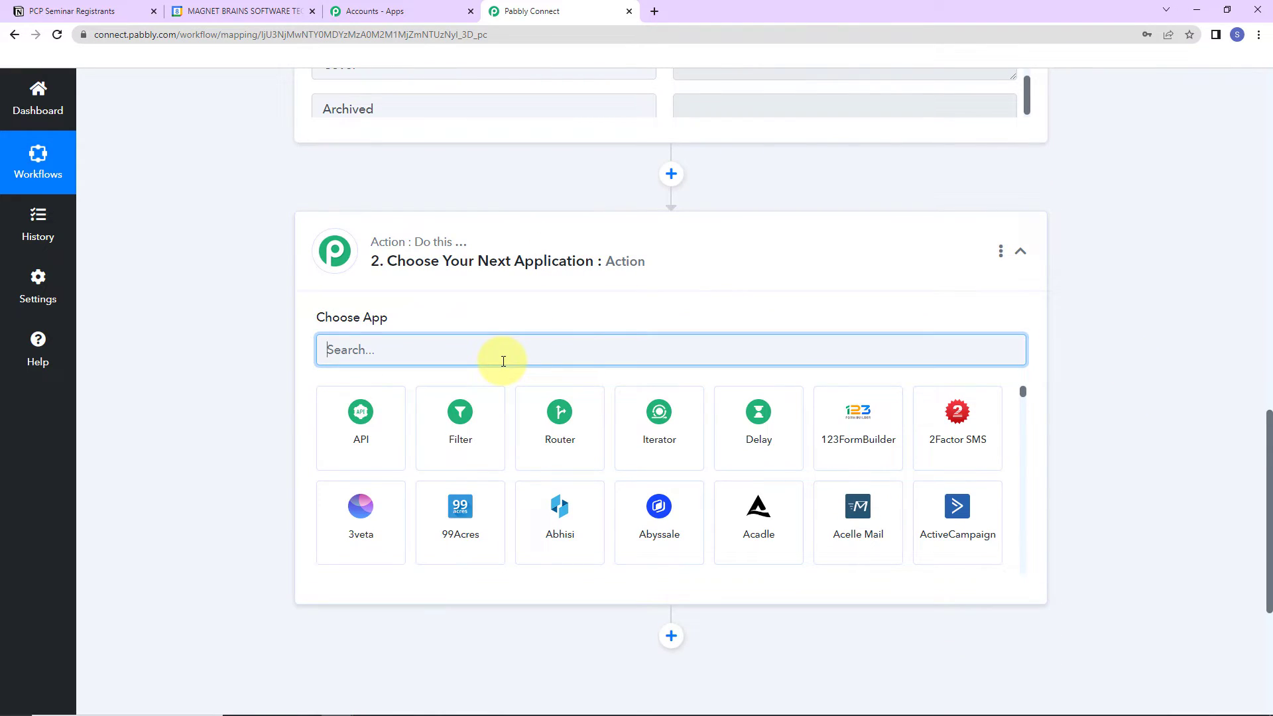
pyautogui.write('googl')
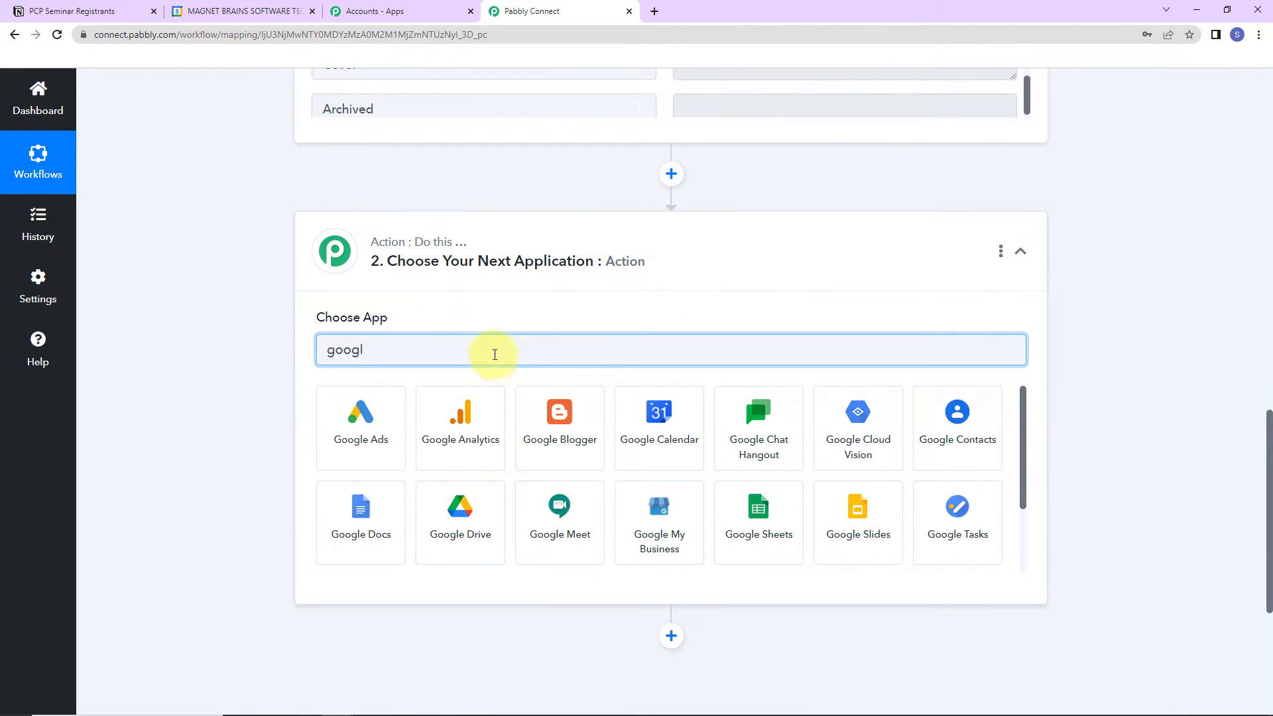
pyautogui.click(657, 427)
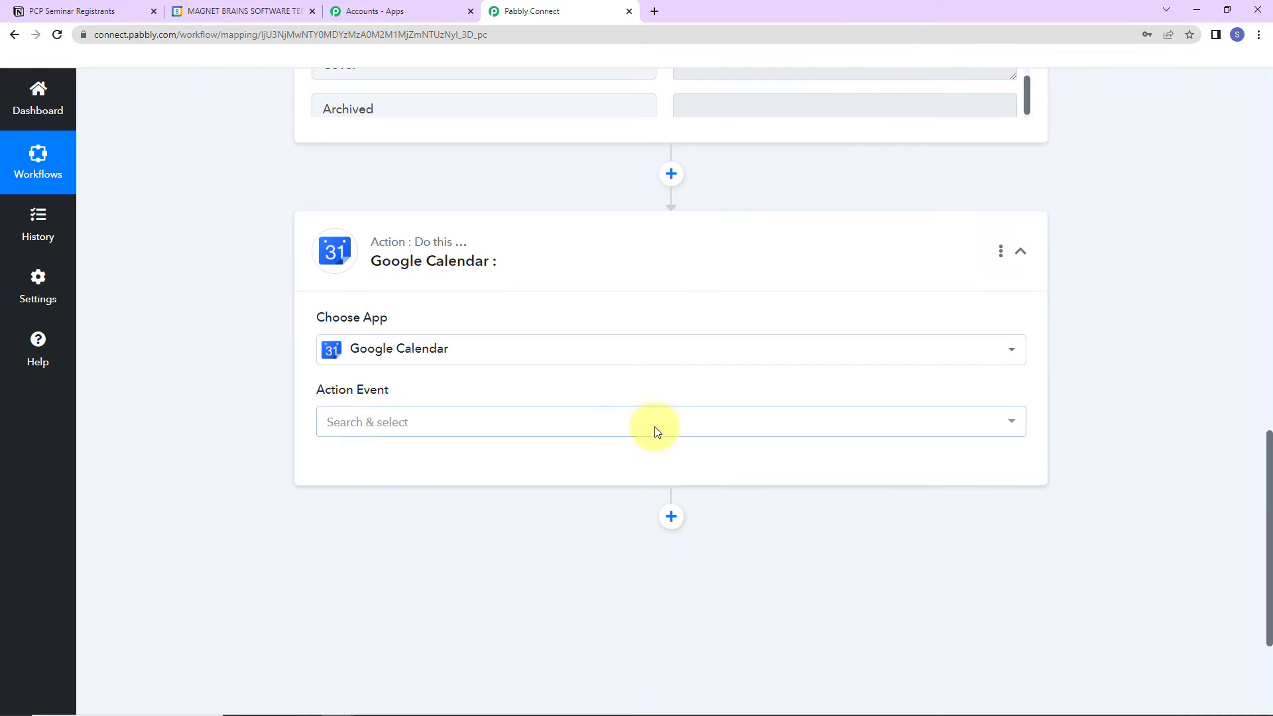
pyautogui.click(370, 420)
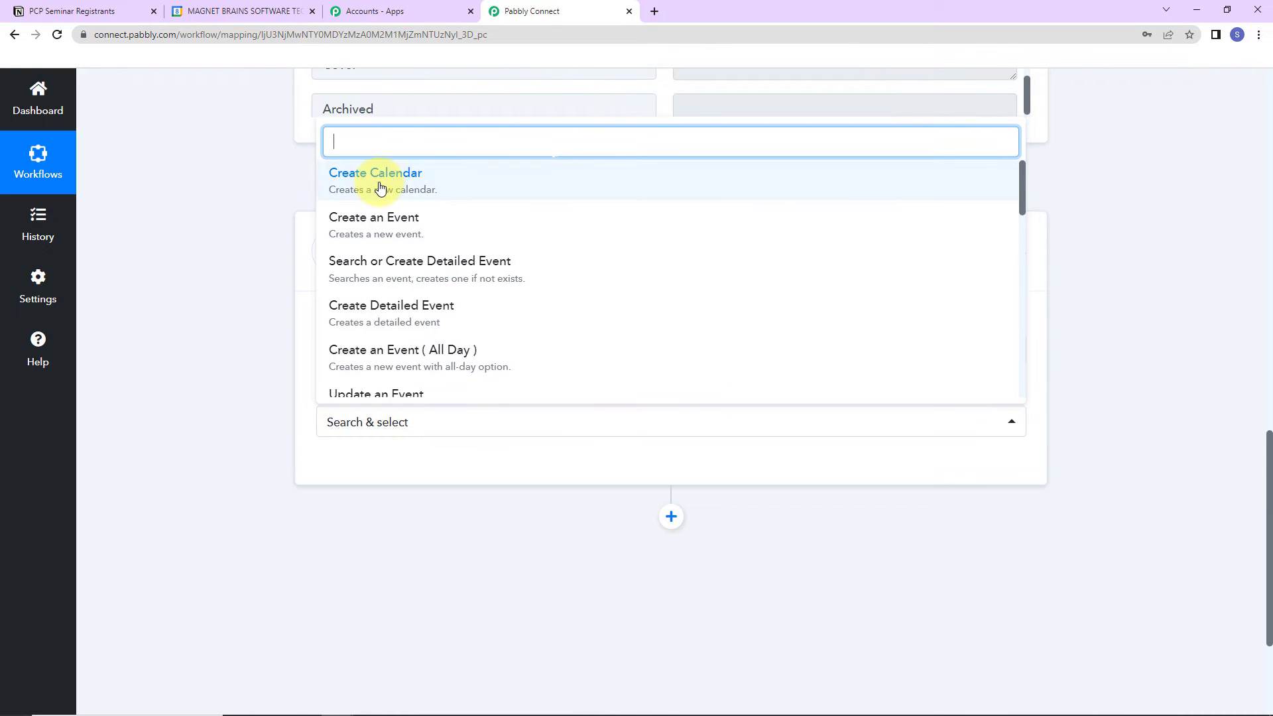
pyautogui.click(370, 235)
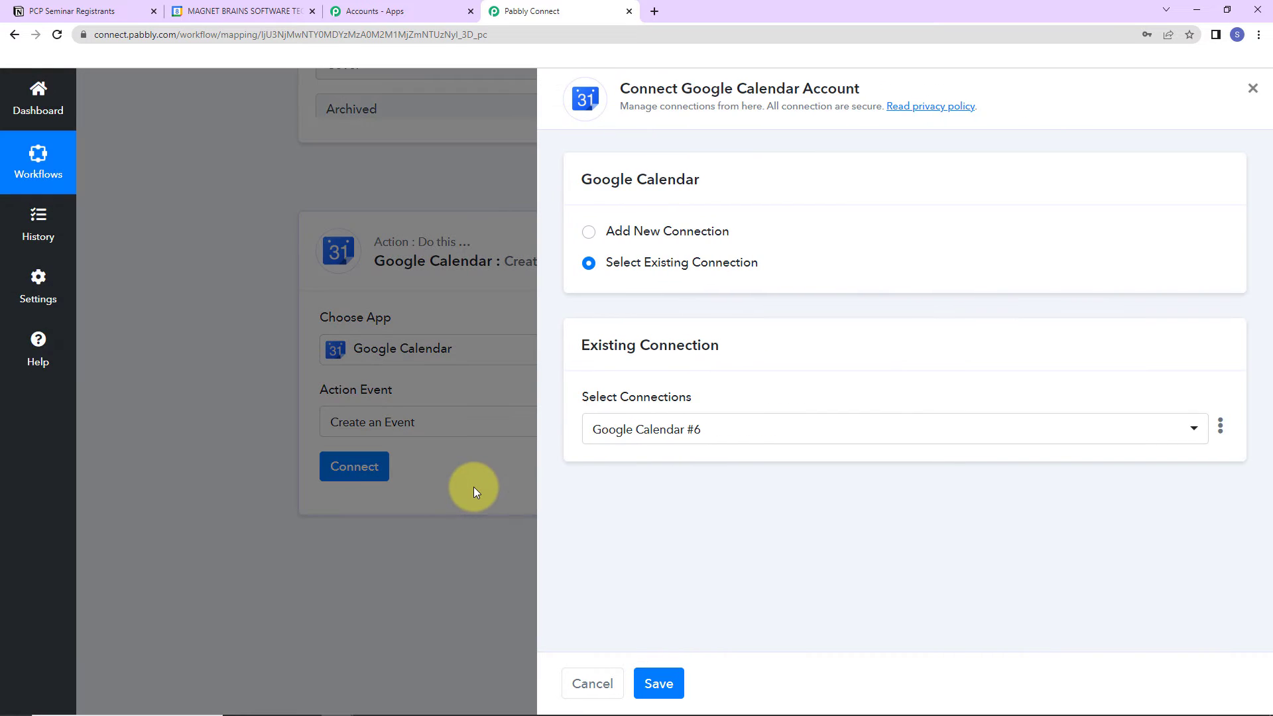
# Step: Add a new Google Calendar connection by signing in with the Google account and allowing Pabbly Connect Calendar access
pyautogui.moveTo(681, 82); pyautogui.dragTo(912, 98)
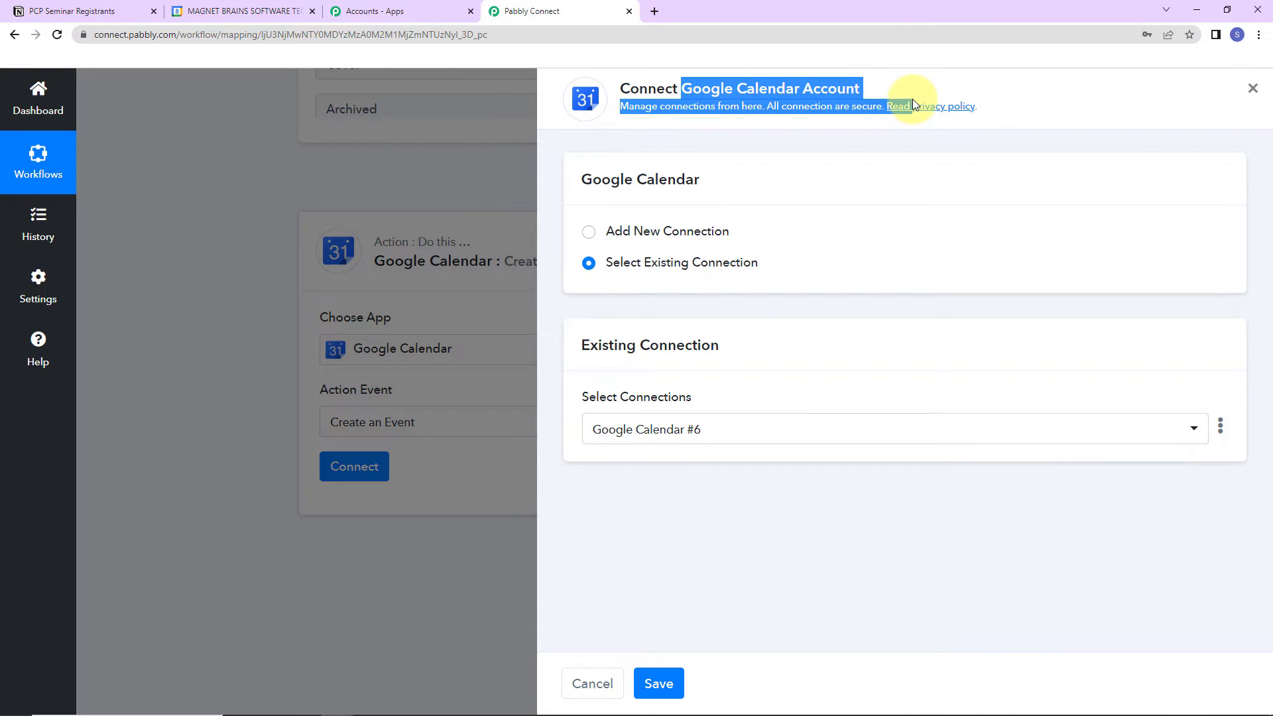
pyautogui.click(913, 98)
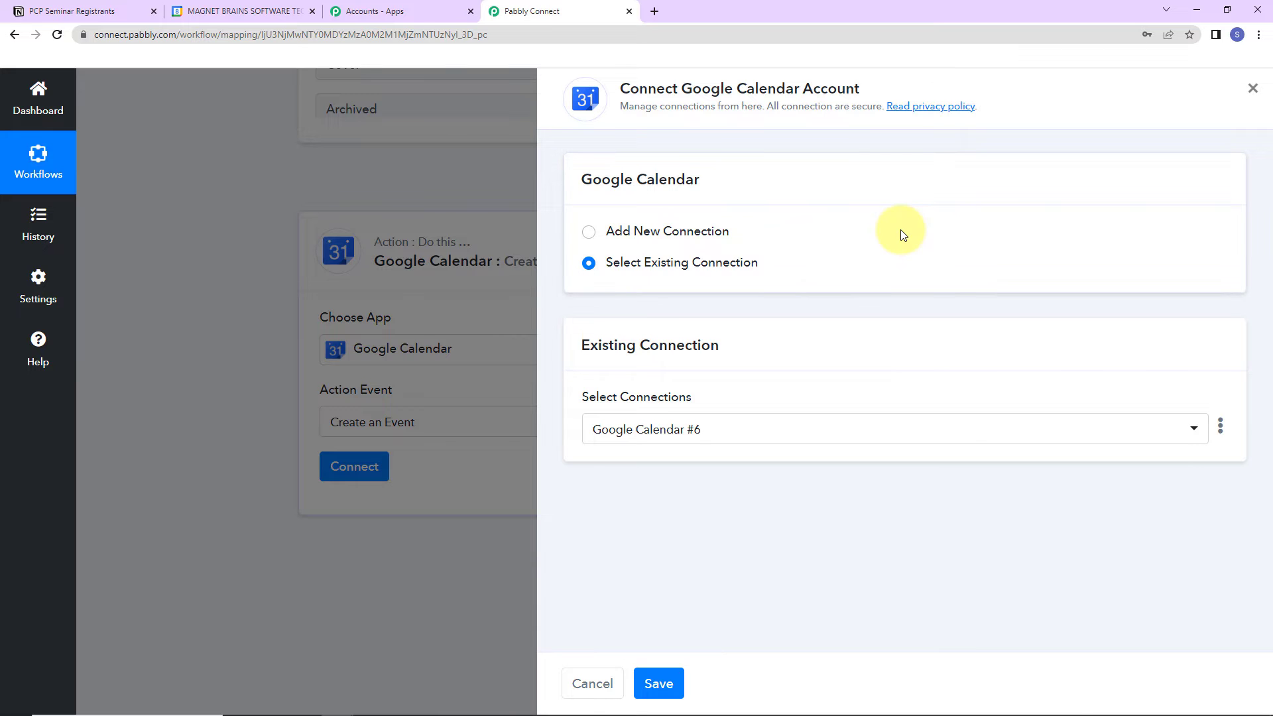
pyautogui.click(588, 232)
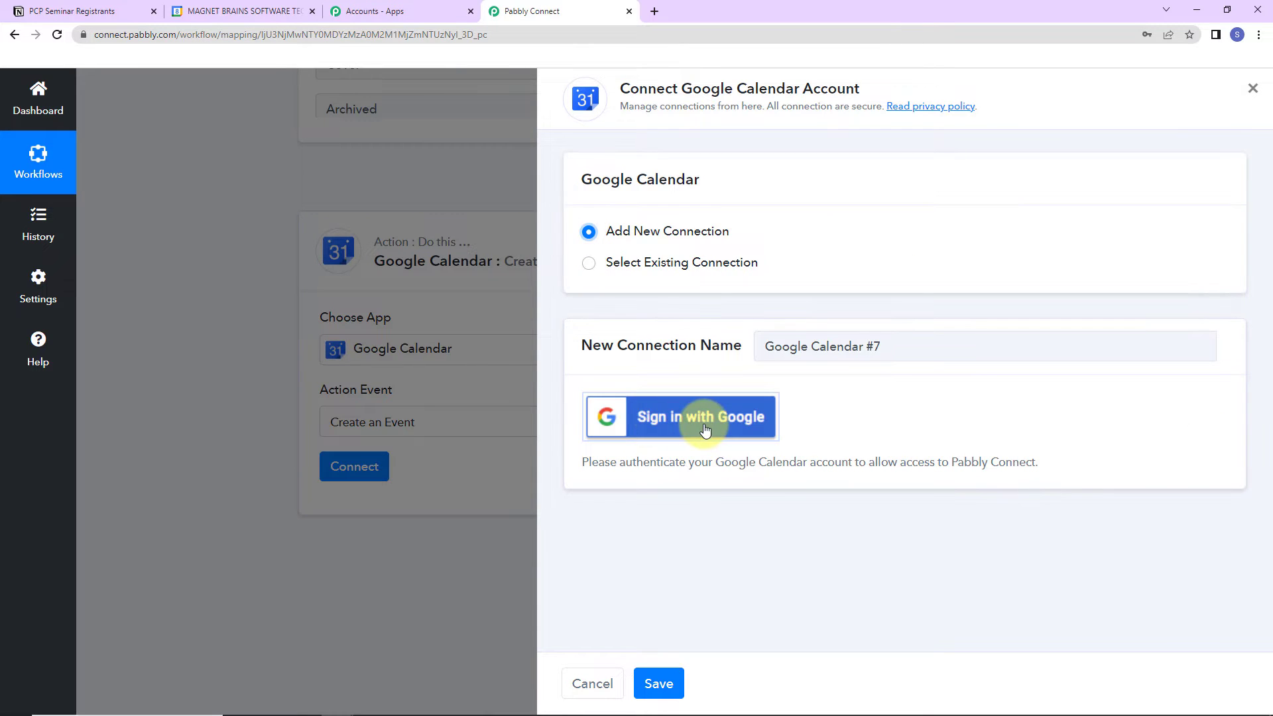
pyautogui.click(705, 430)
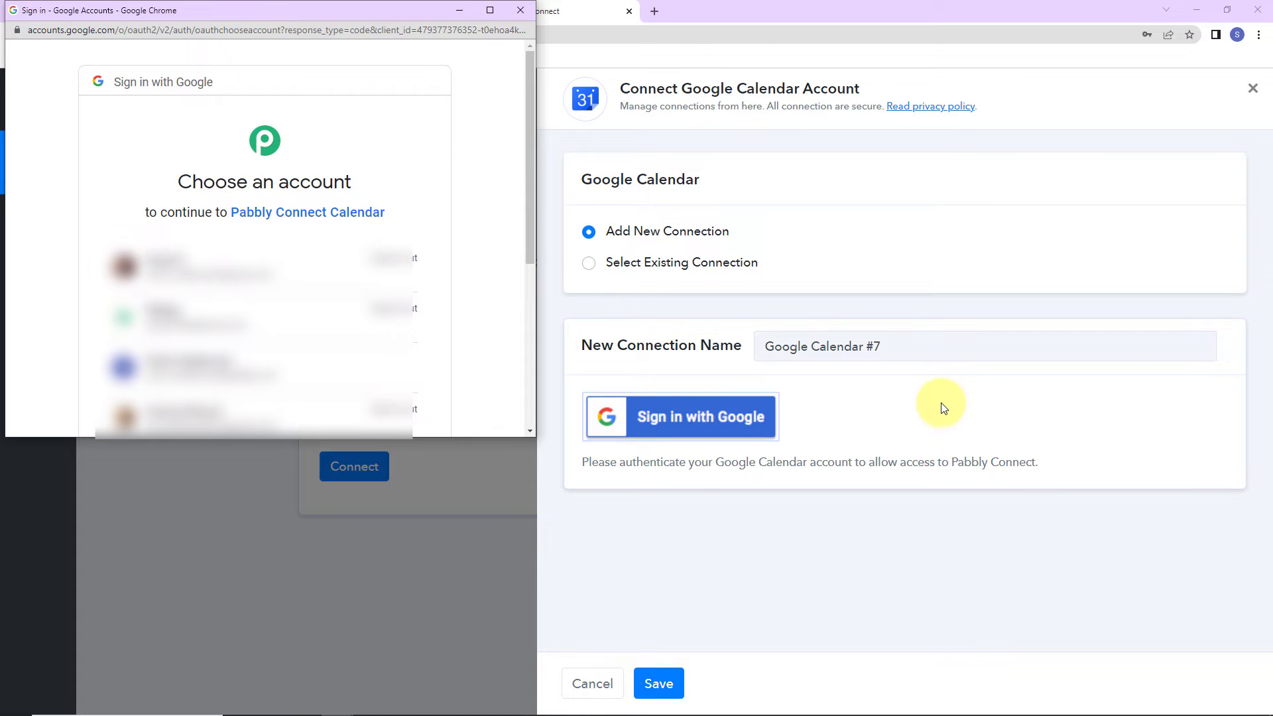
pyautogui.click(311, 358)
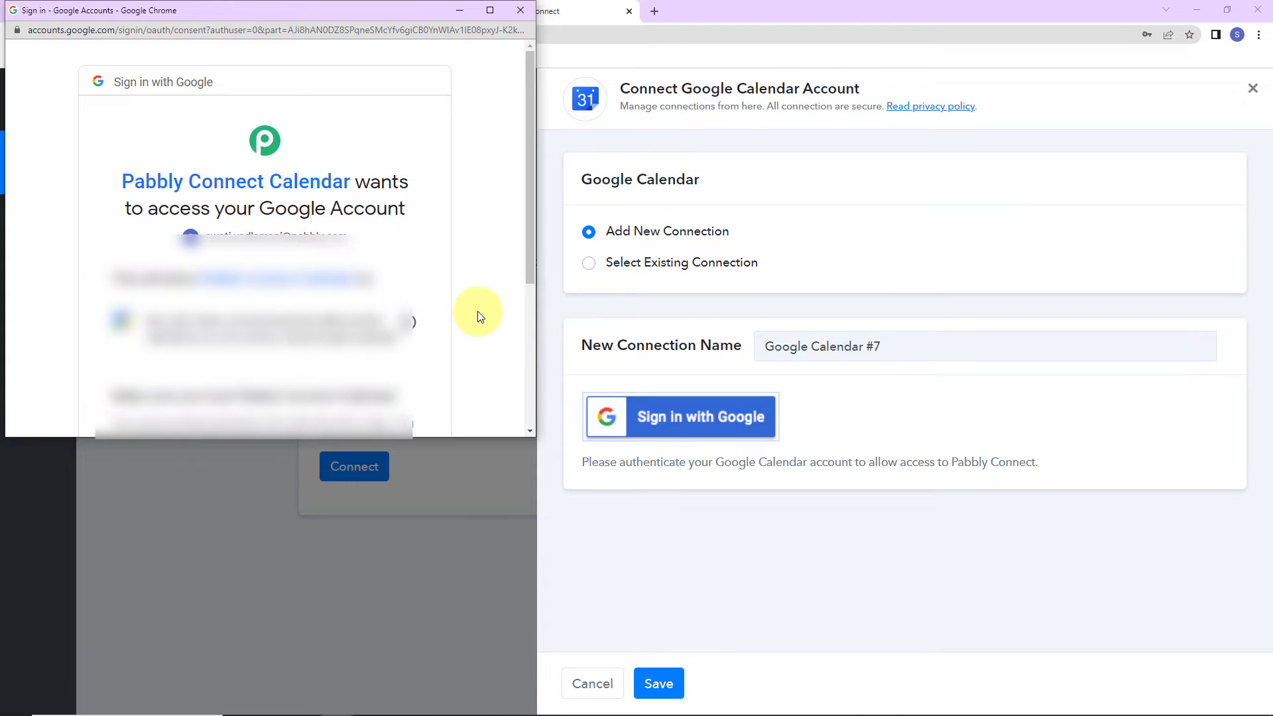
pyautogui.scroll(-4, 483, 307)
pyautogui.scroll(1, 398, 331)
pyautogui.click(416, 365)
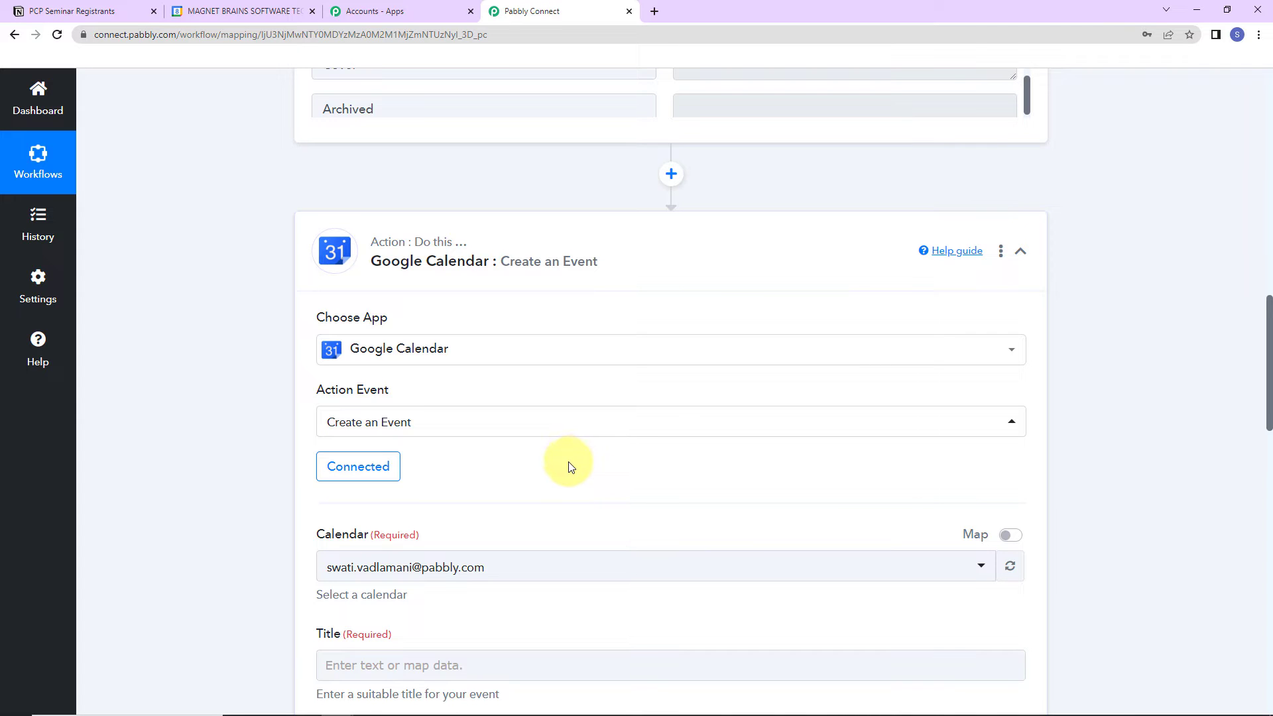
# Step: Map the event's Title to the Notion trigger's Seminar Title text content
pyautogui.scroll(-5, 567, 464)
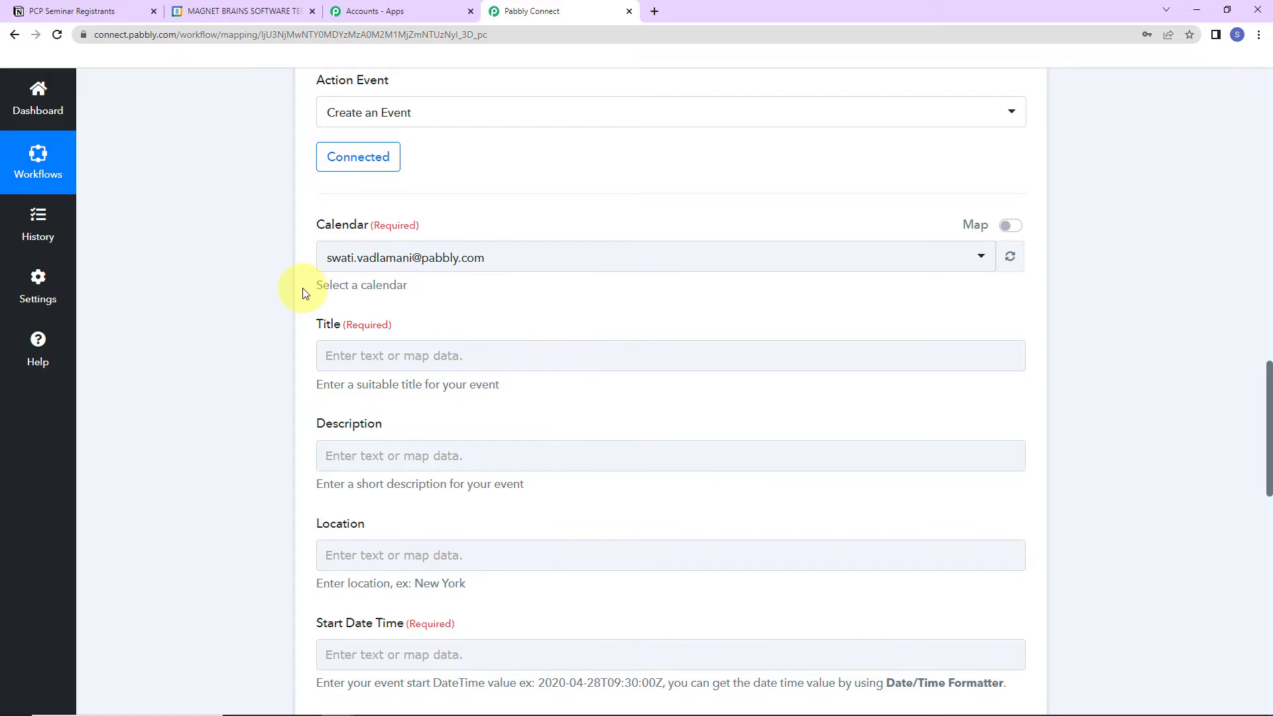
pyautogui.scroll(-2, 507, 265)
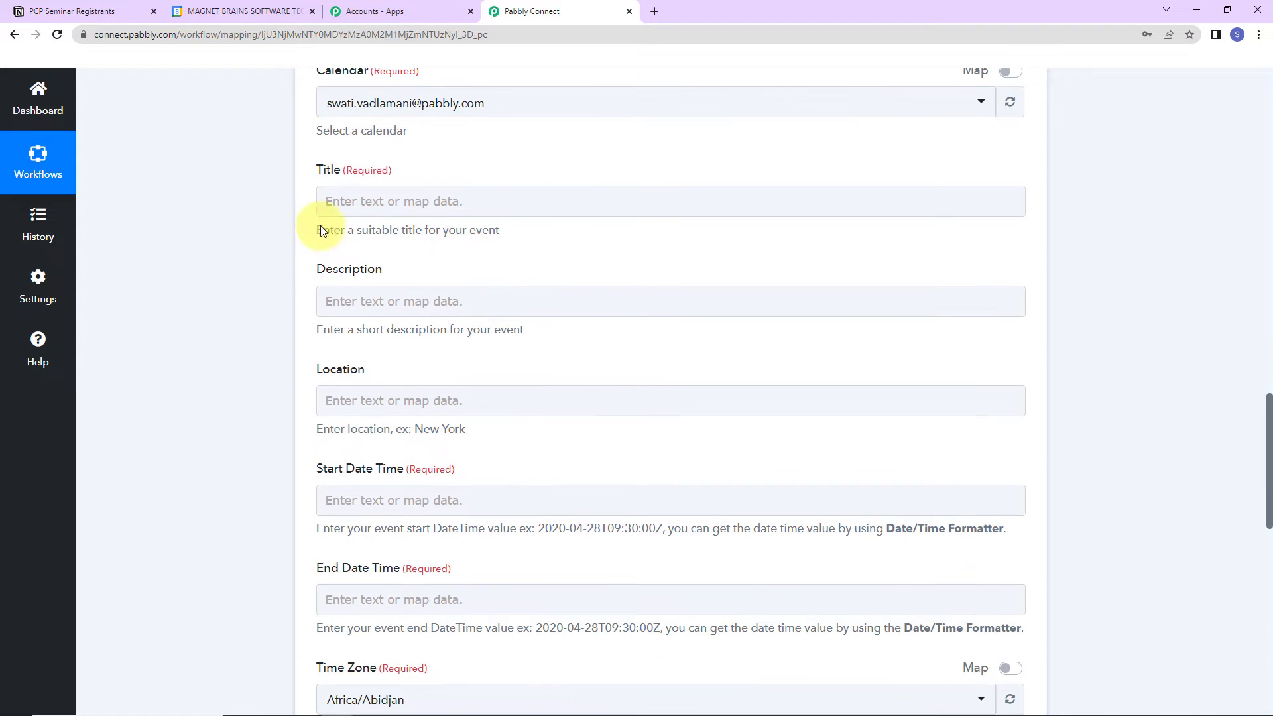
pyautogui.click(403, 200)
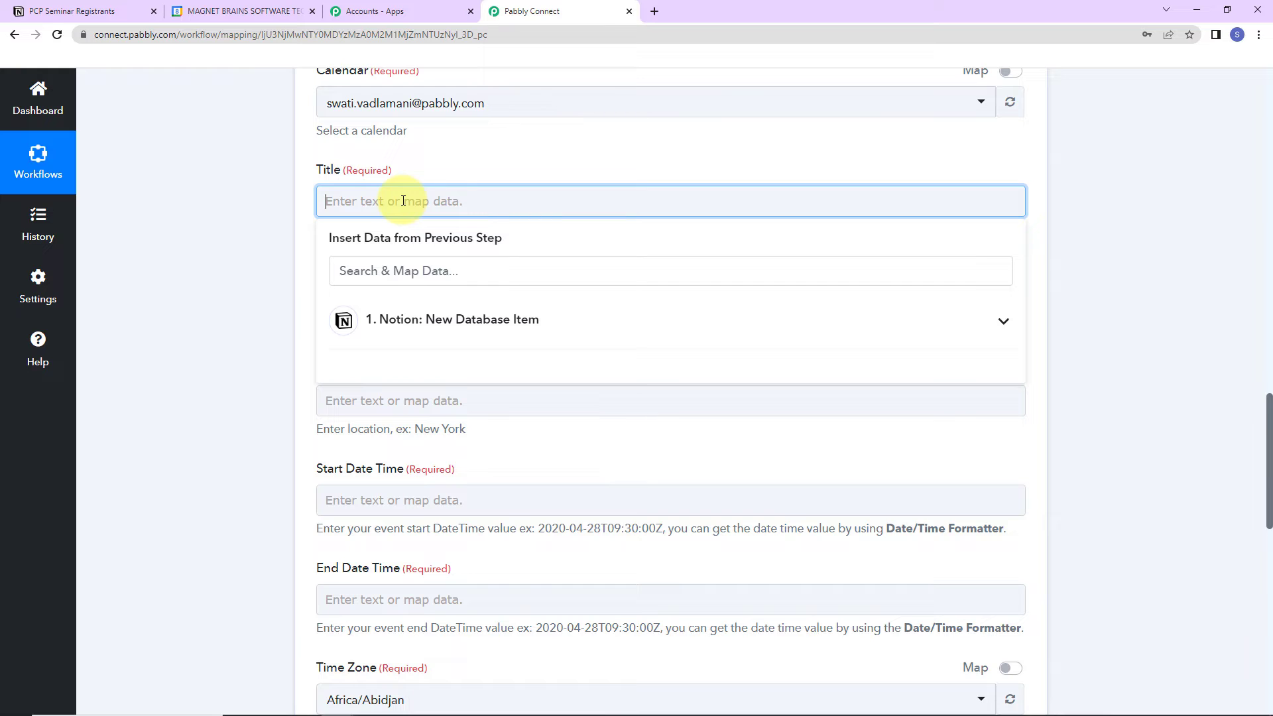
pyautogui.click(448, 331)
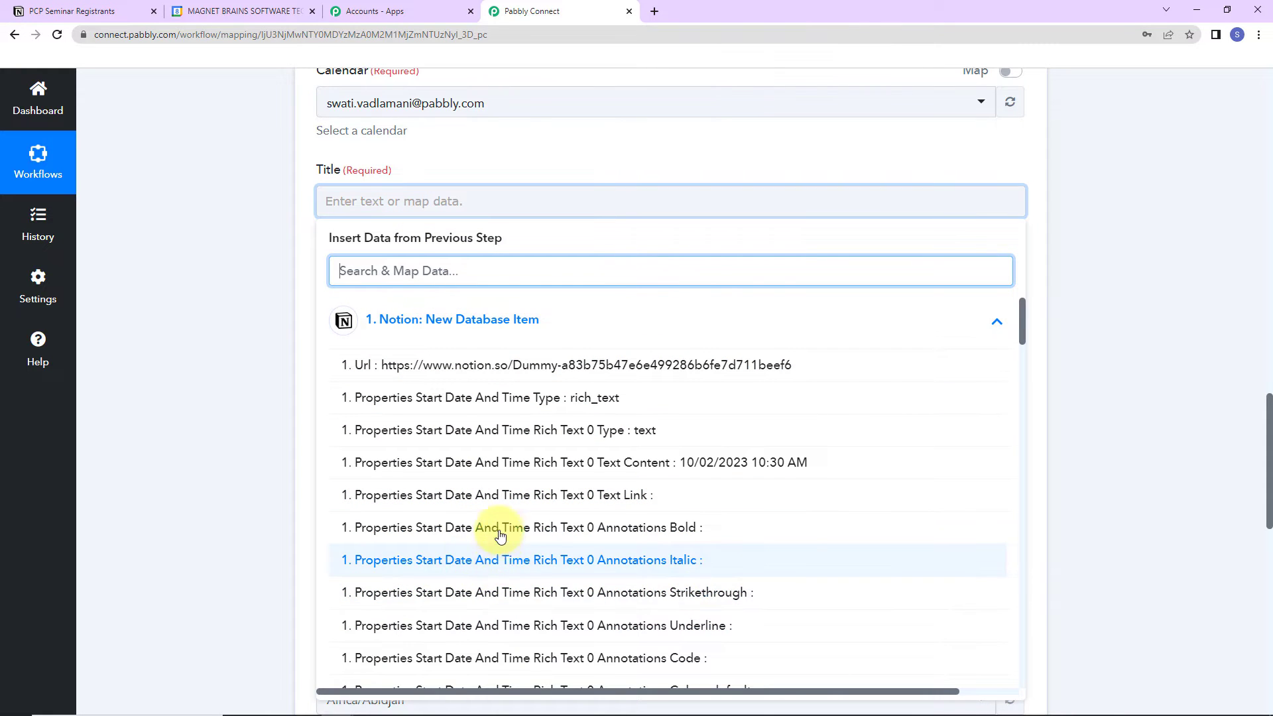
pyautogui.scroll(-2, 497, 524)
pyautogui.scroll(-2, 502, 520)
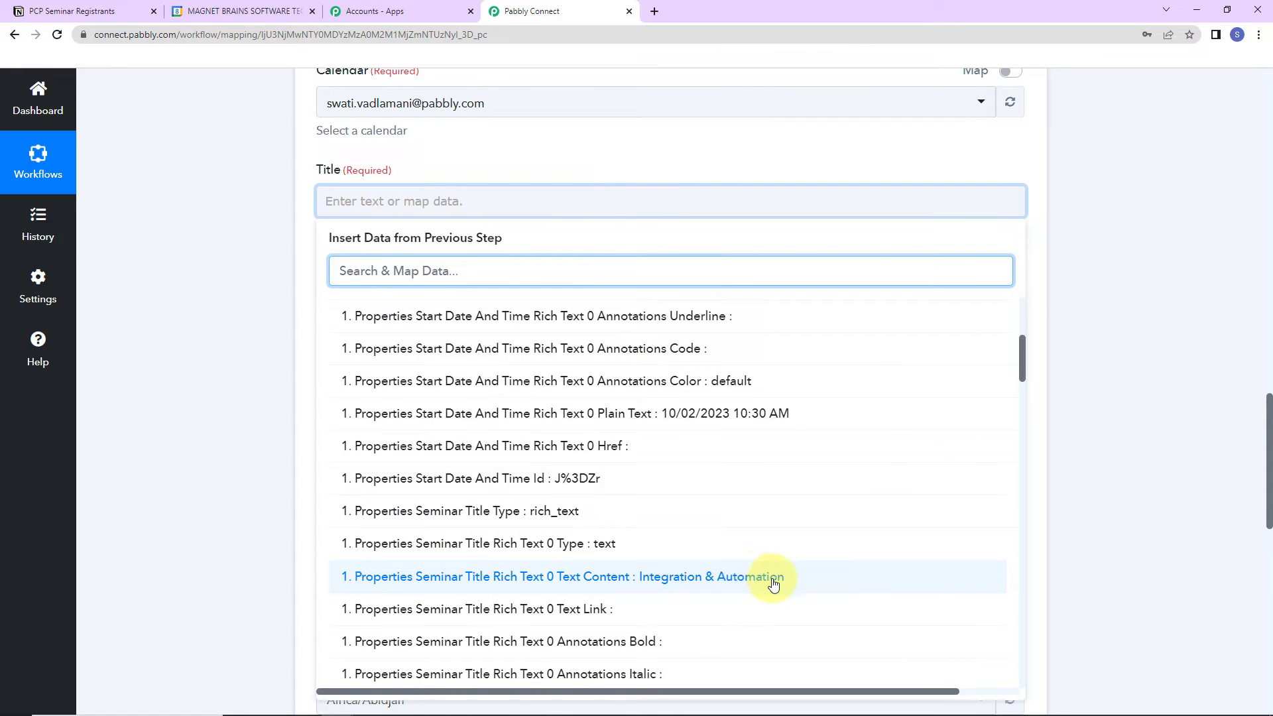
pyautogui.click(673, 587)
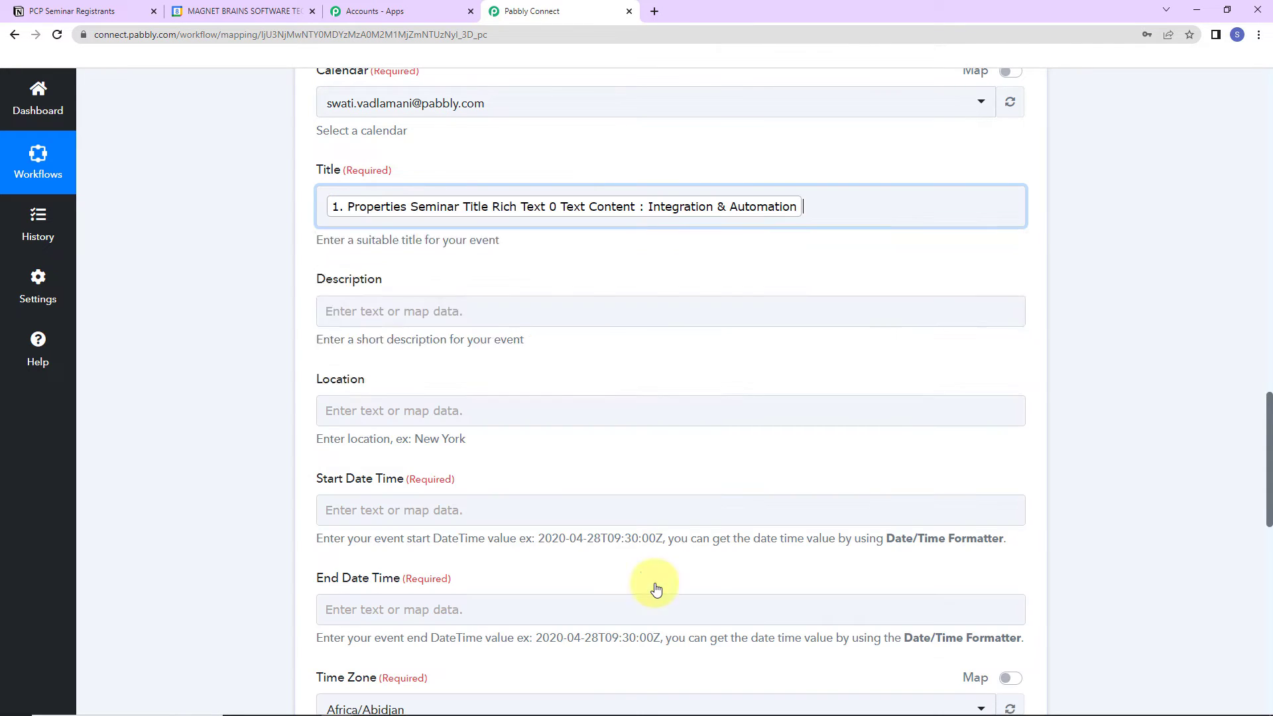
pyautogui.click(187, 308)
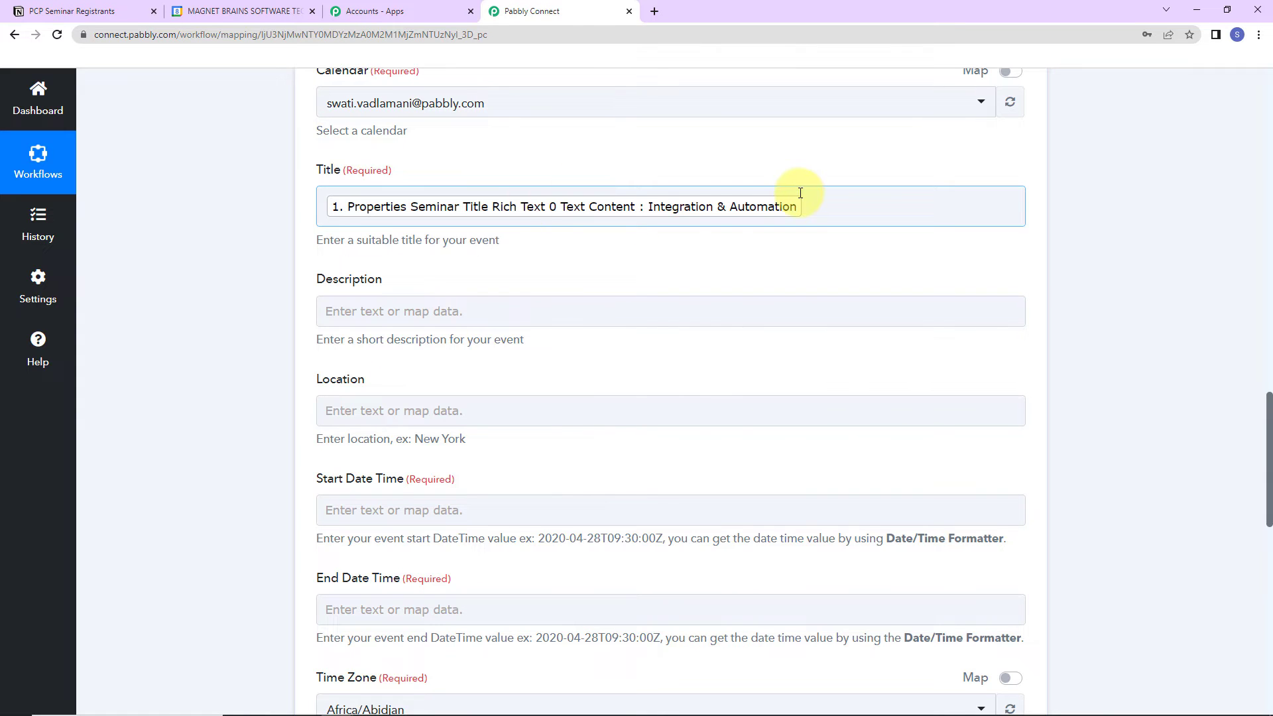
# Step: Map the event's Description to the Notion trigger's Seminar Description text content
pyautogui.click(480, 313)
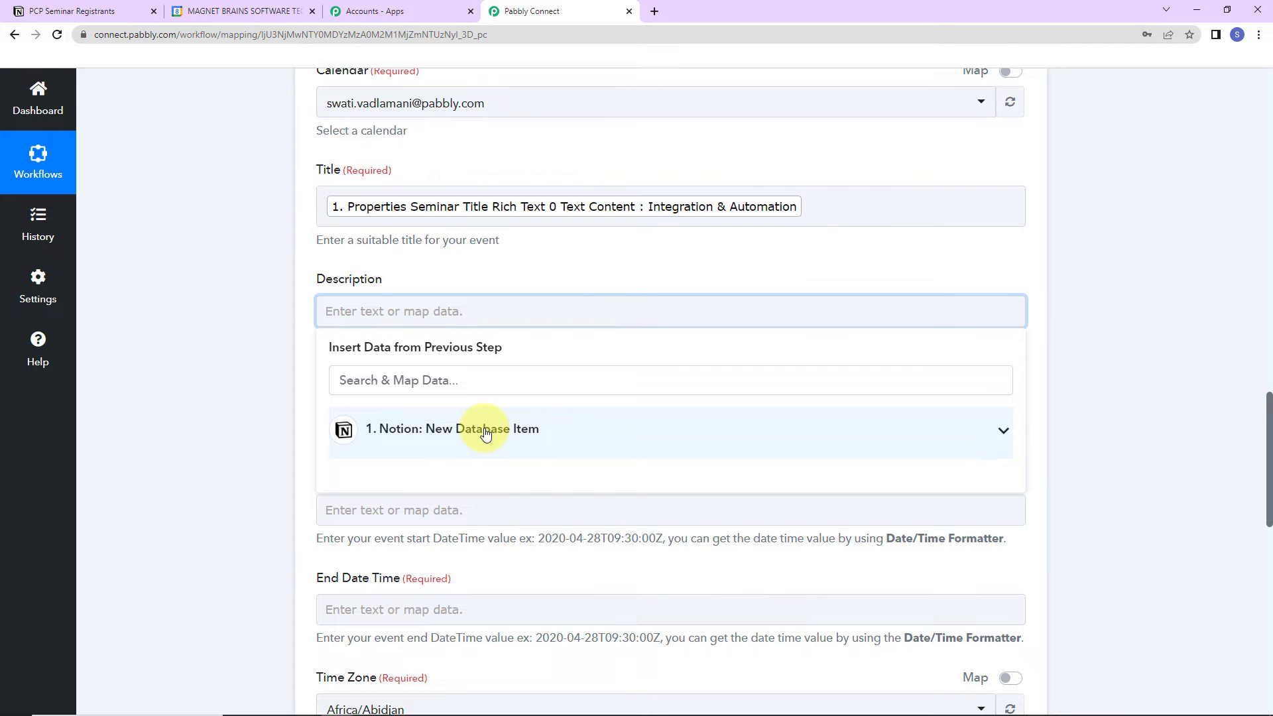
pyautogui.click(486, 432)
pyautogui.write('desc')
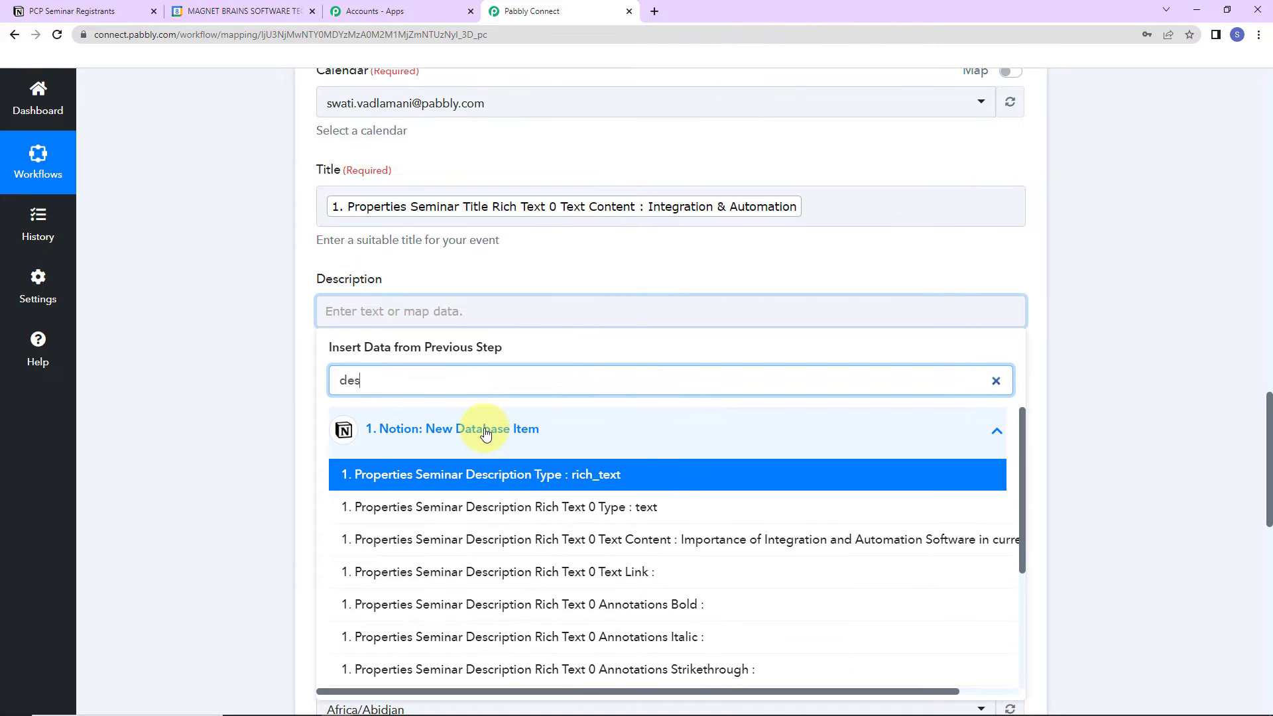
pyautogui.click(631, 539)
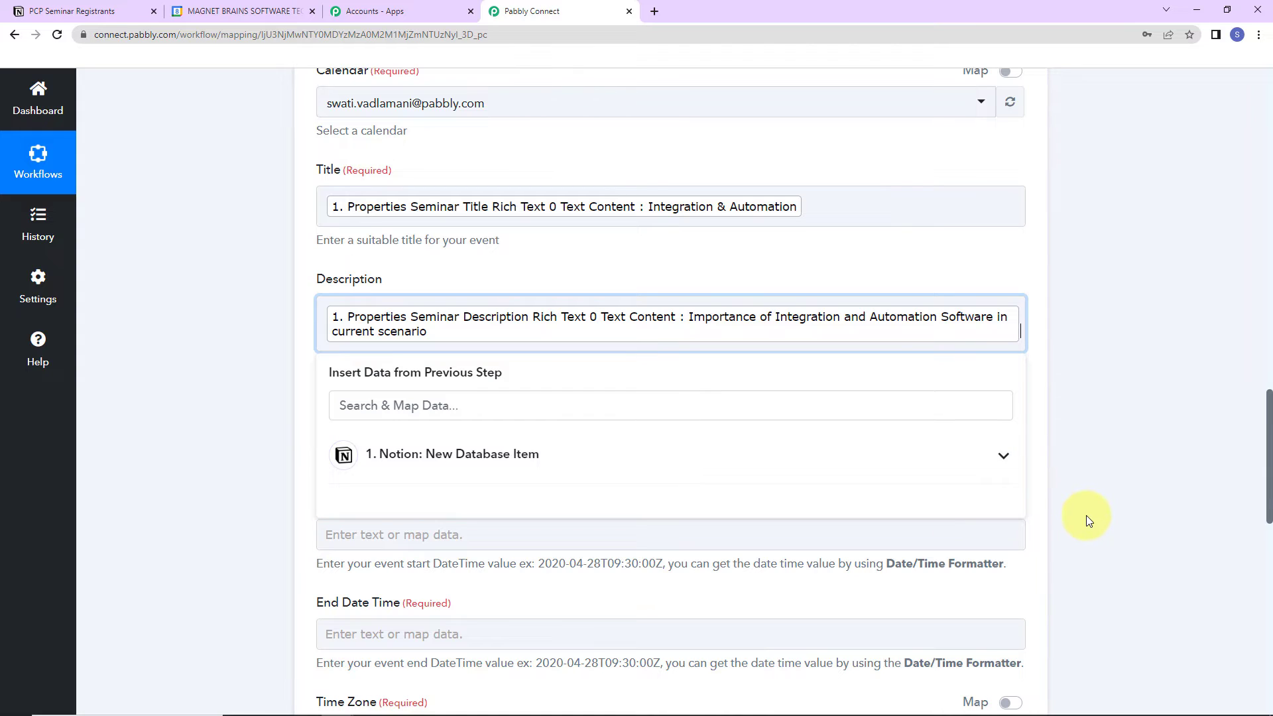
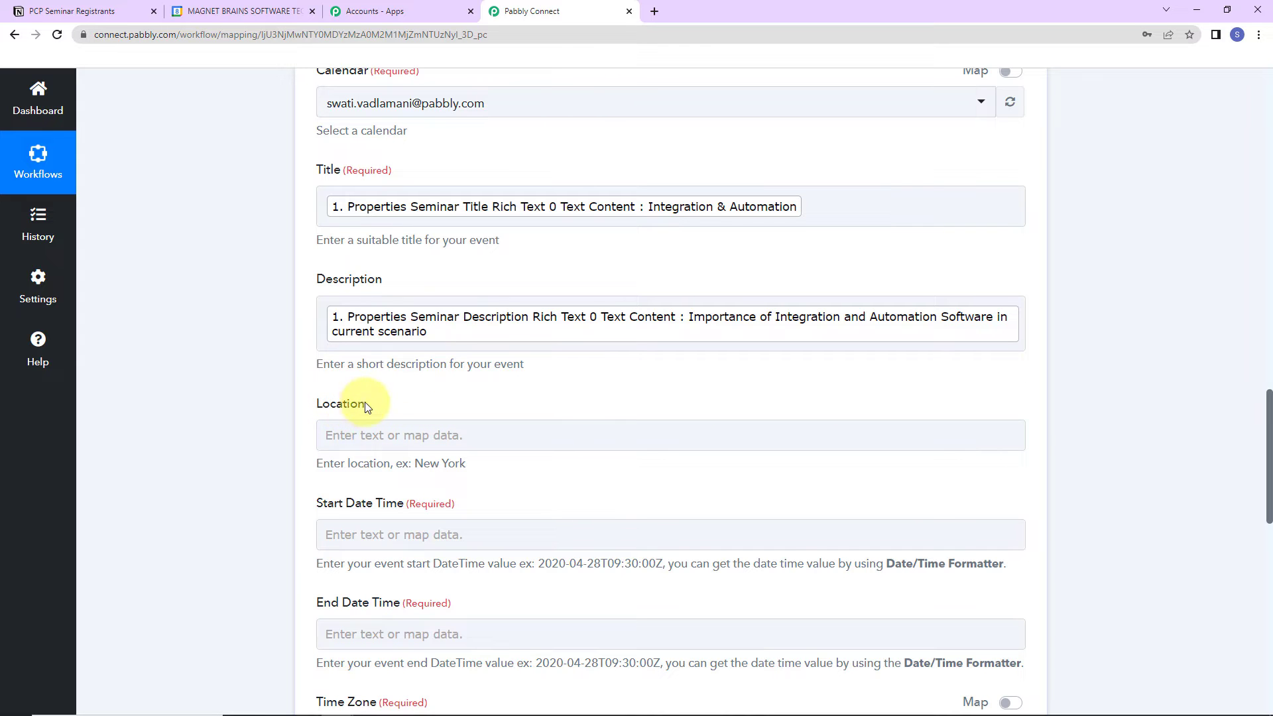
# Step: Compare the Notion start date and time value with the DateTime format the event's Start Date Time field requires
pyautogui.scroll(-5, 446, 421)
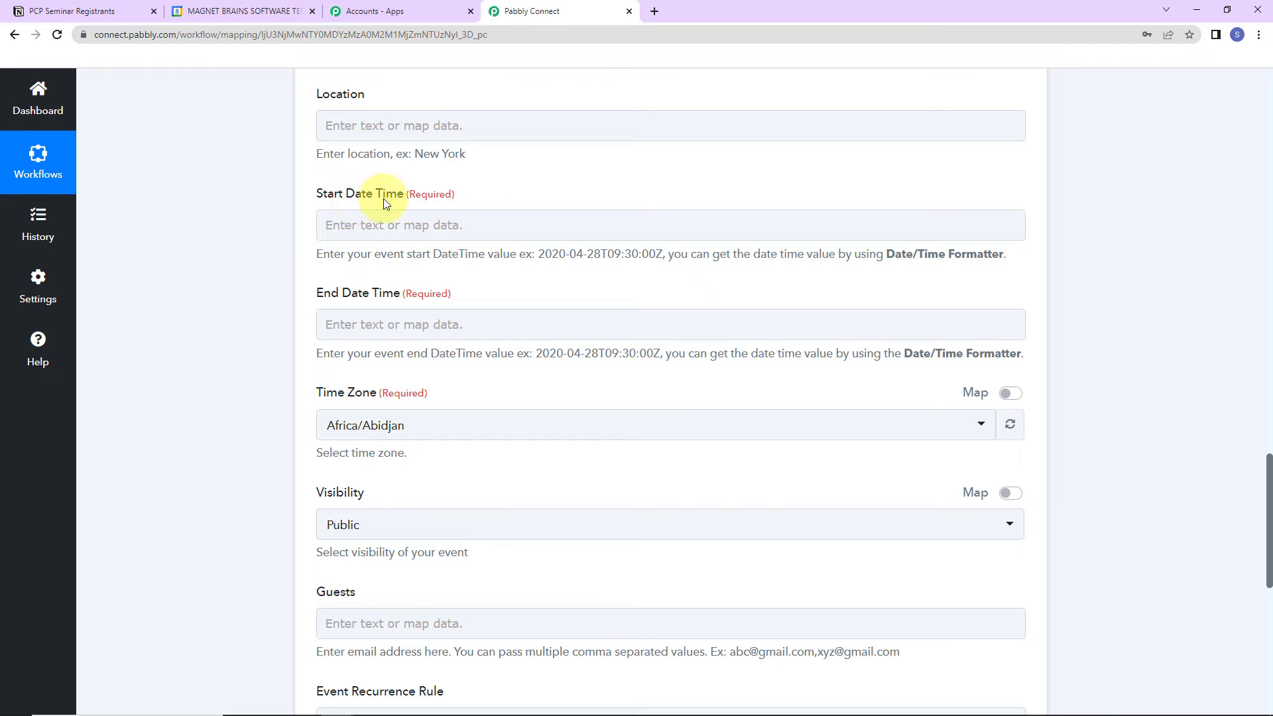
pyautogui.click(416, 227)
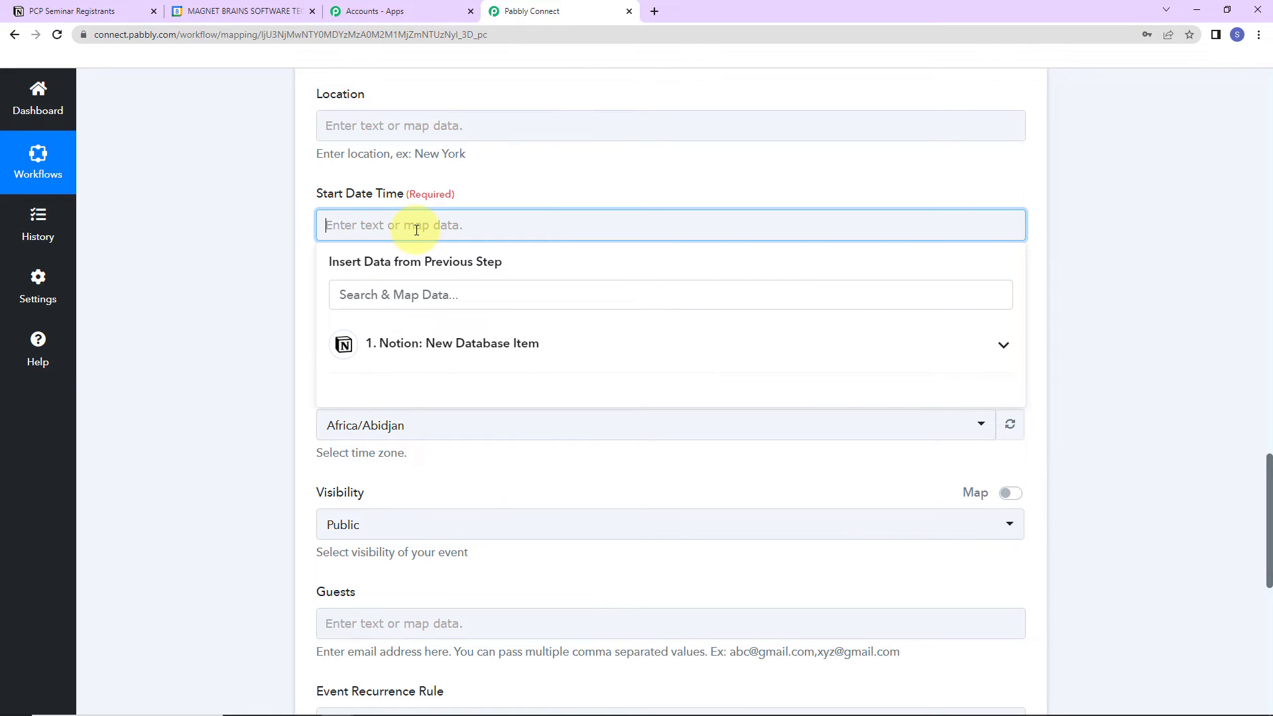
pyautogui.click(446, 361)
pyautogui.write('start')
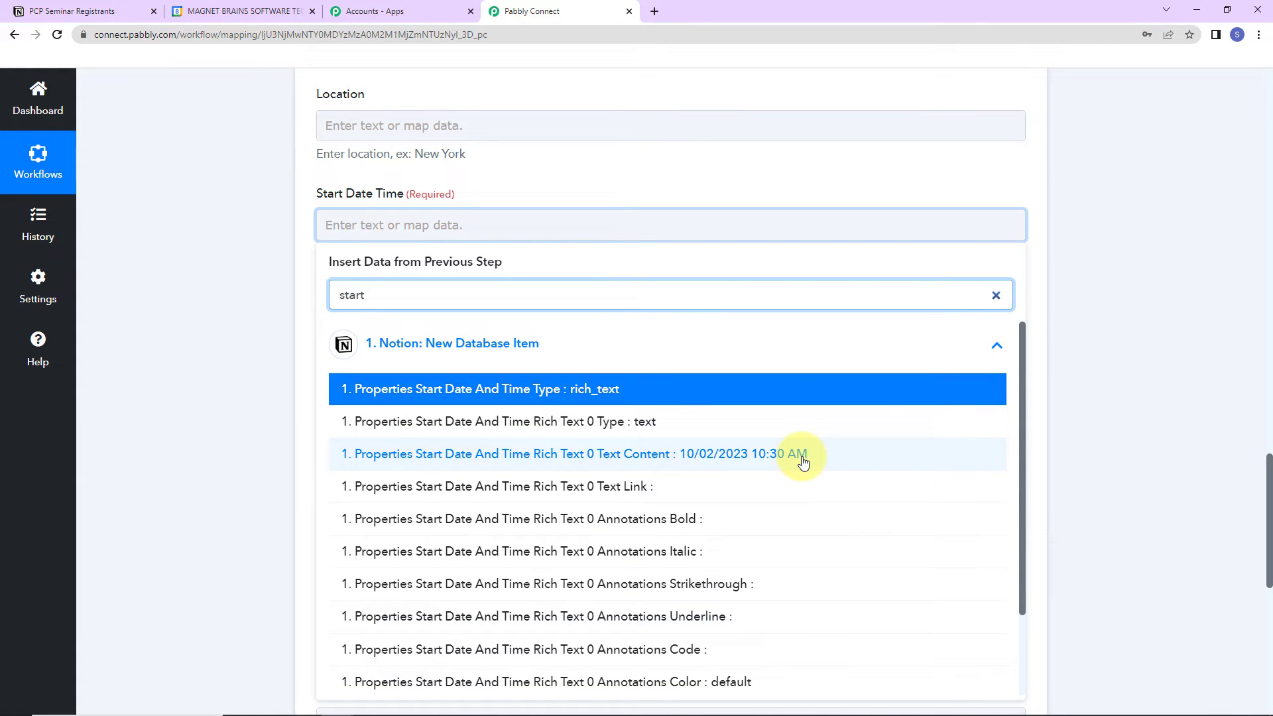
pyautogui.click(185, 304)
pyautogui.moveTo(539, 253); pyautogui.dragTo(651, 253)
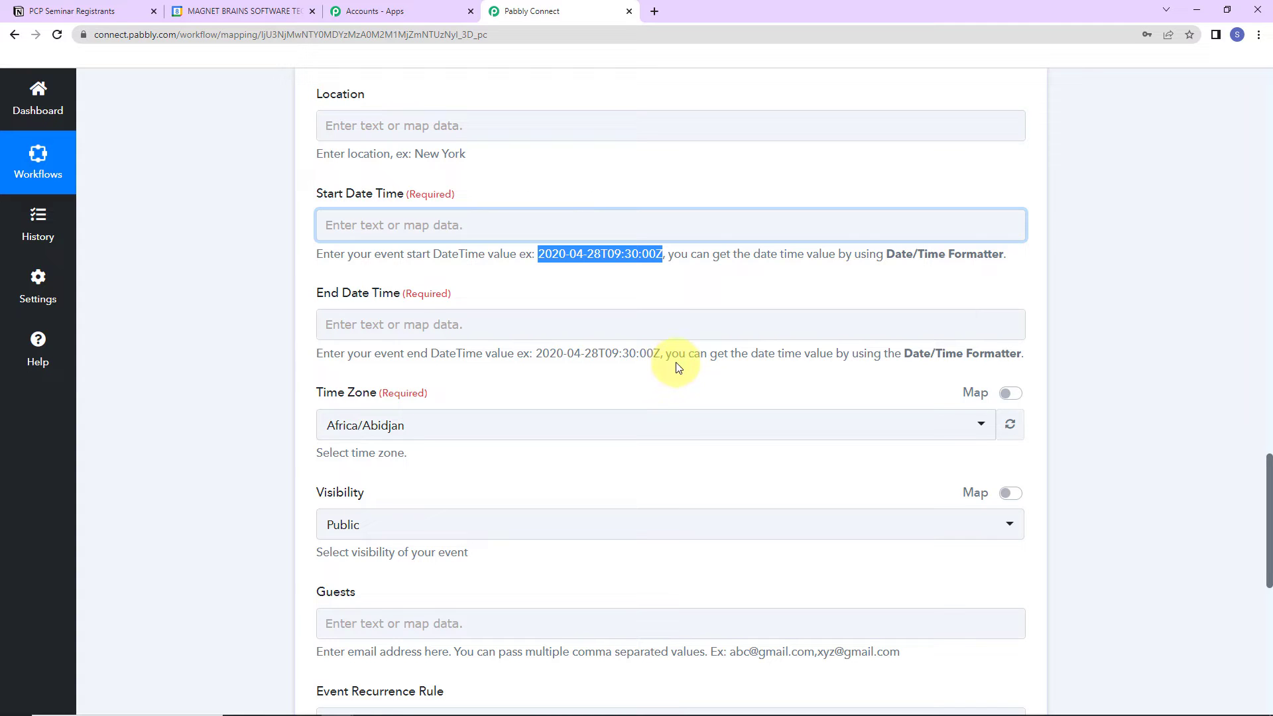
pyautogui.moveTo(889, 254); pyautogui.dragTo(1007, 256)
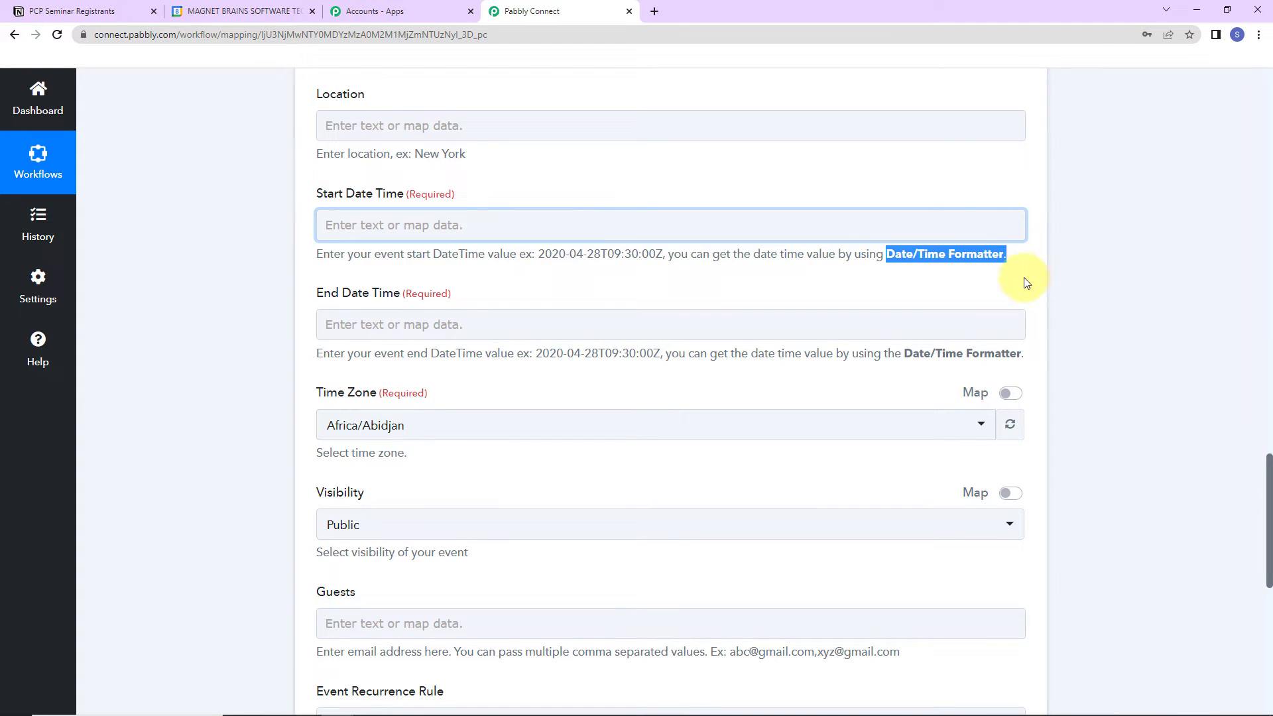
pyautogui.click(1163, 361)
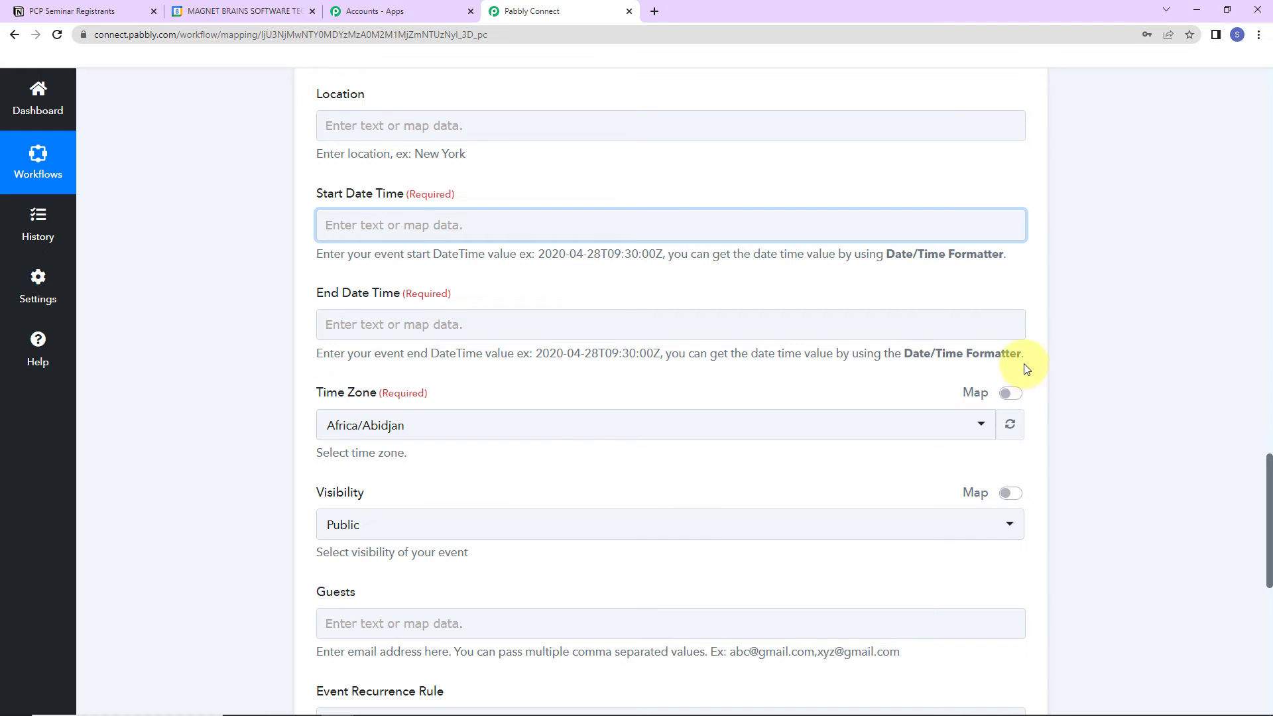
# Step: Insert a Date/Time Formatter by Pabbly action between Notion and Google Calendar, choose Format Date with Time Zone, and connect it
pyautogui.scroll(12, 1025, 365)
pyautogui.scroll(4, 862, 425)
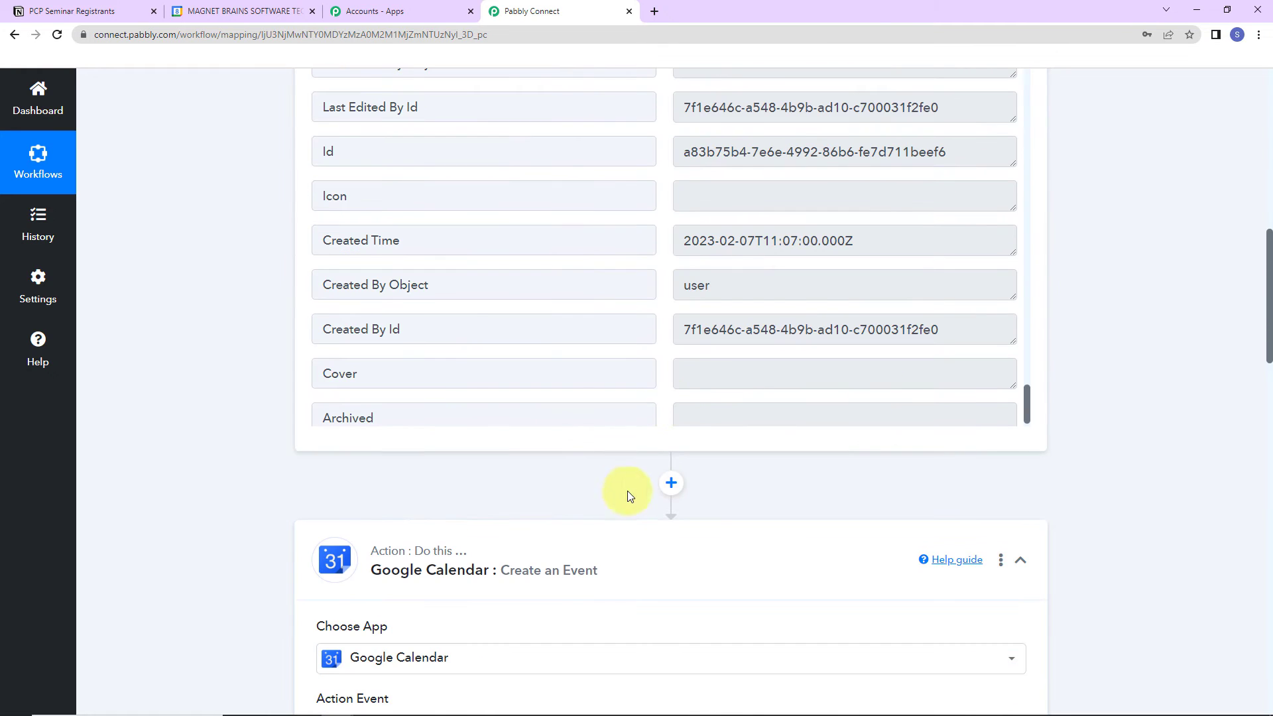
pyautogui.click(673, 482)
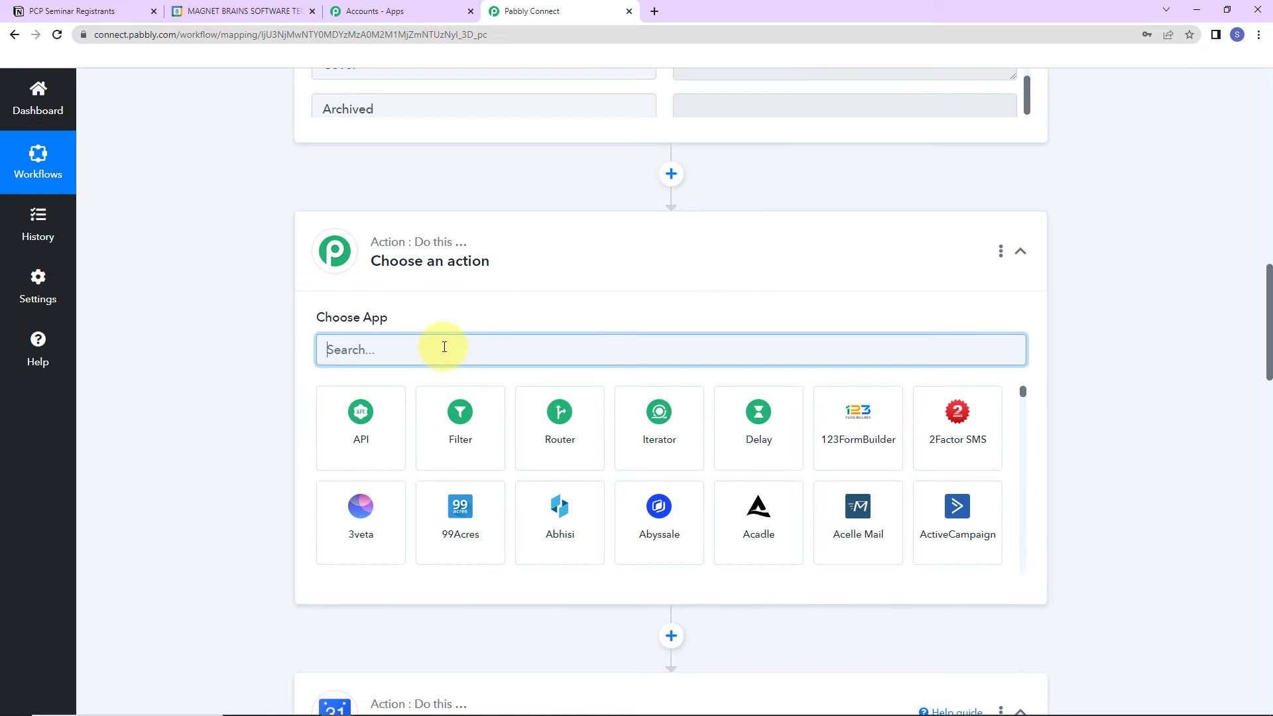
pyautogui.write('date')
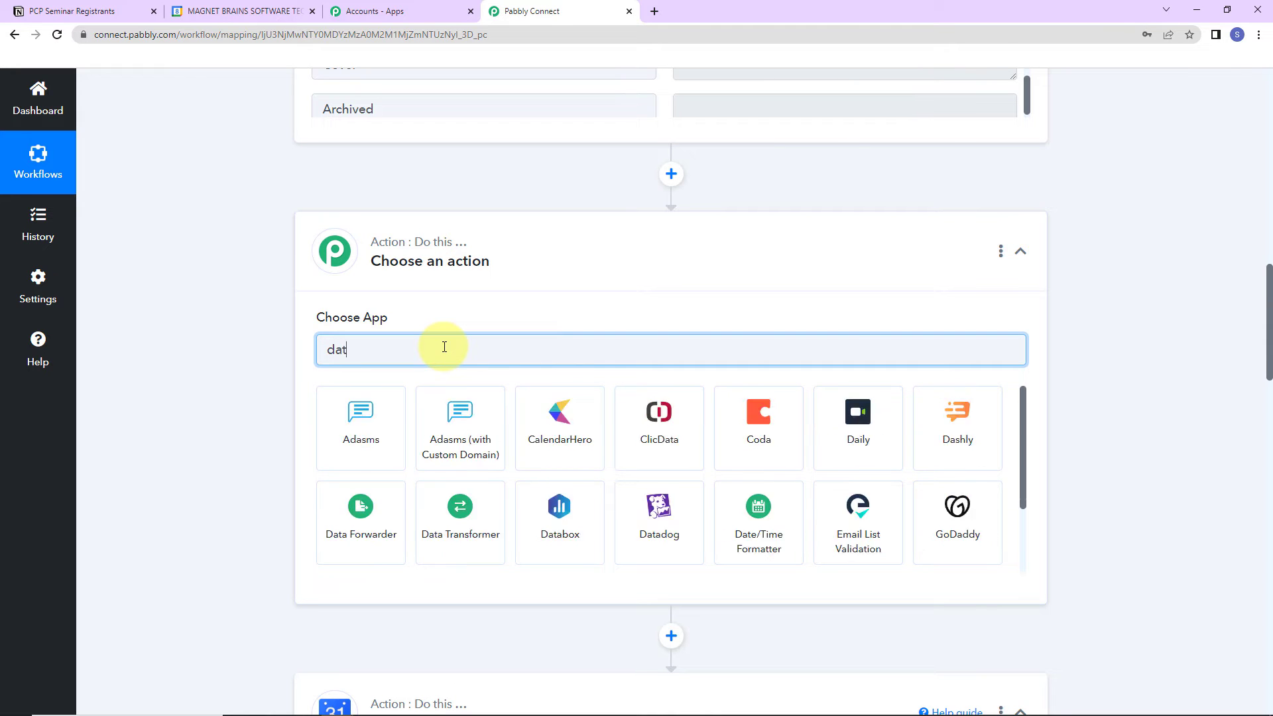
pyautogui.click(366, 408)
pyautogui.click(350, 422)
pyautogui.click(363, 499)
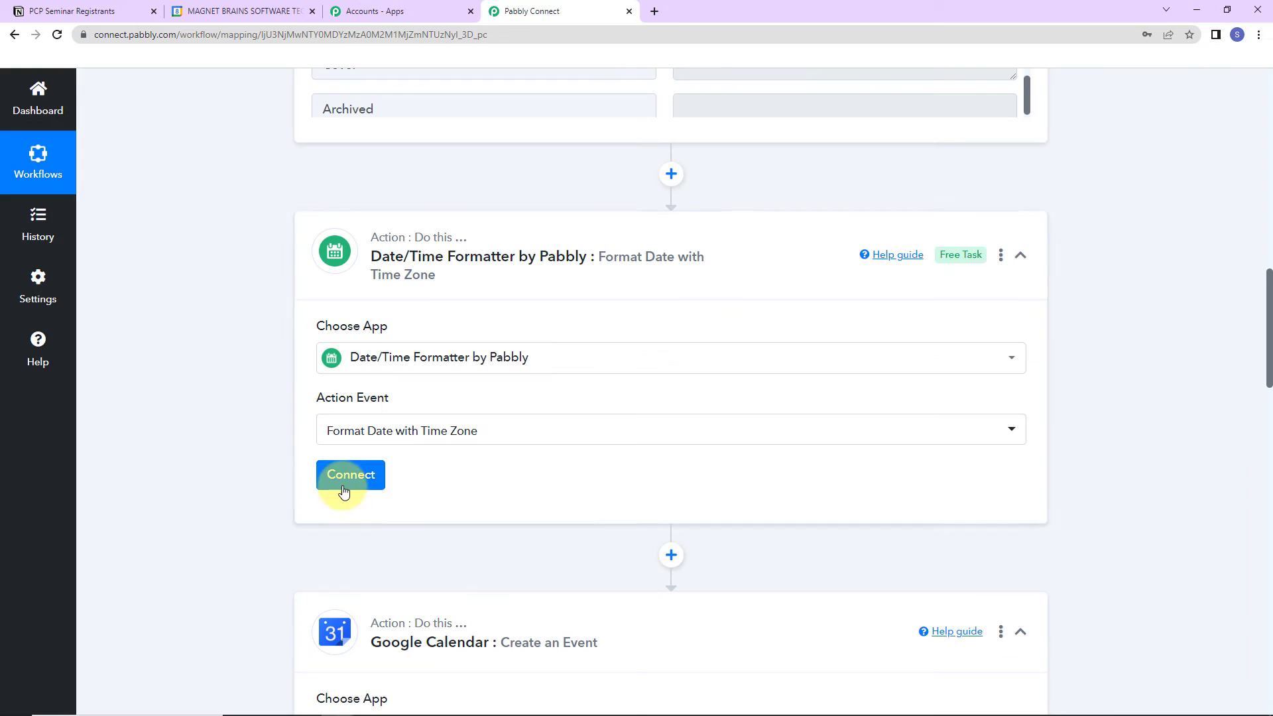
pyautogui.click(344, 483)
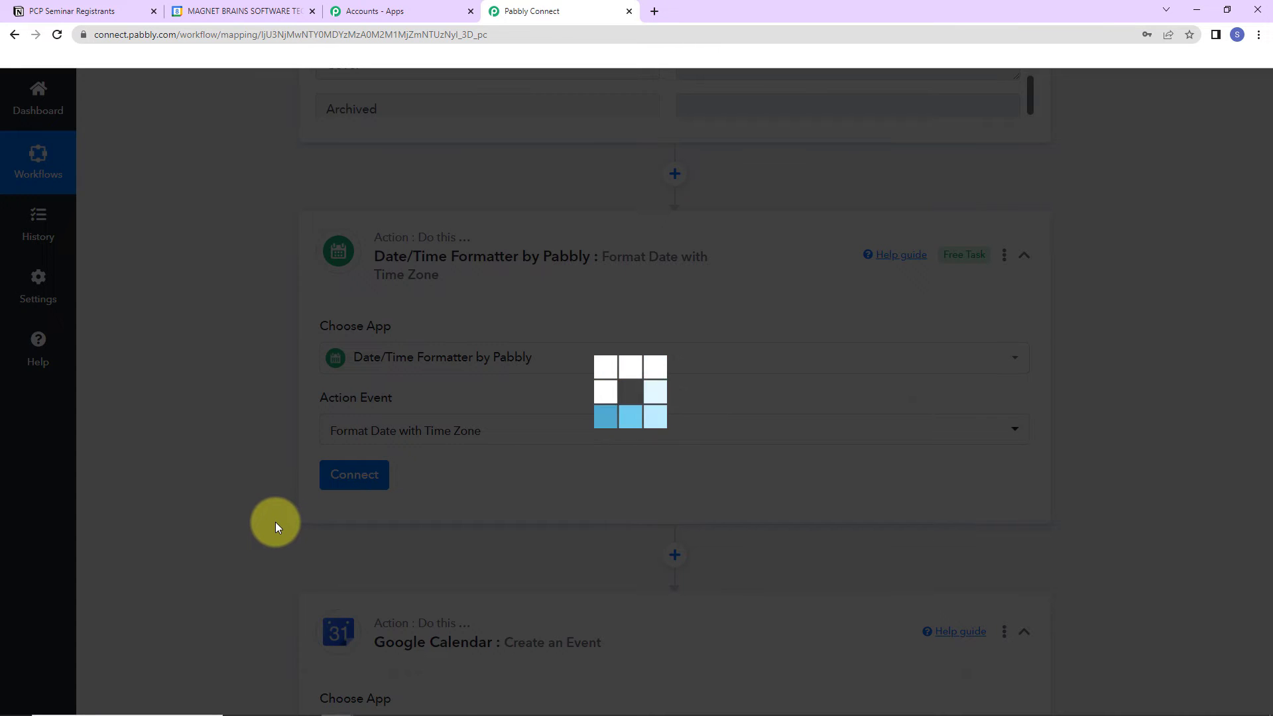
pyautogui.scroll(-6, 273, 507)
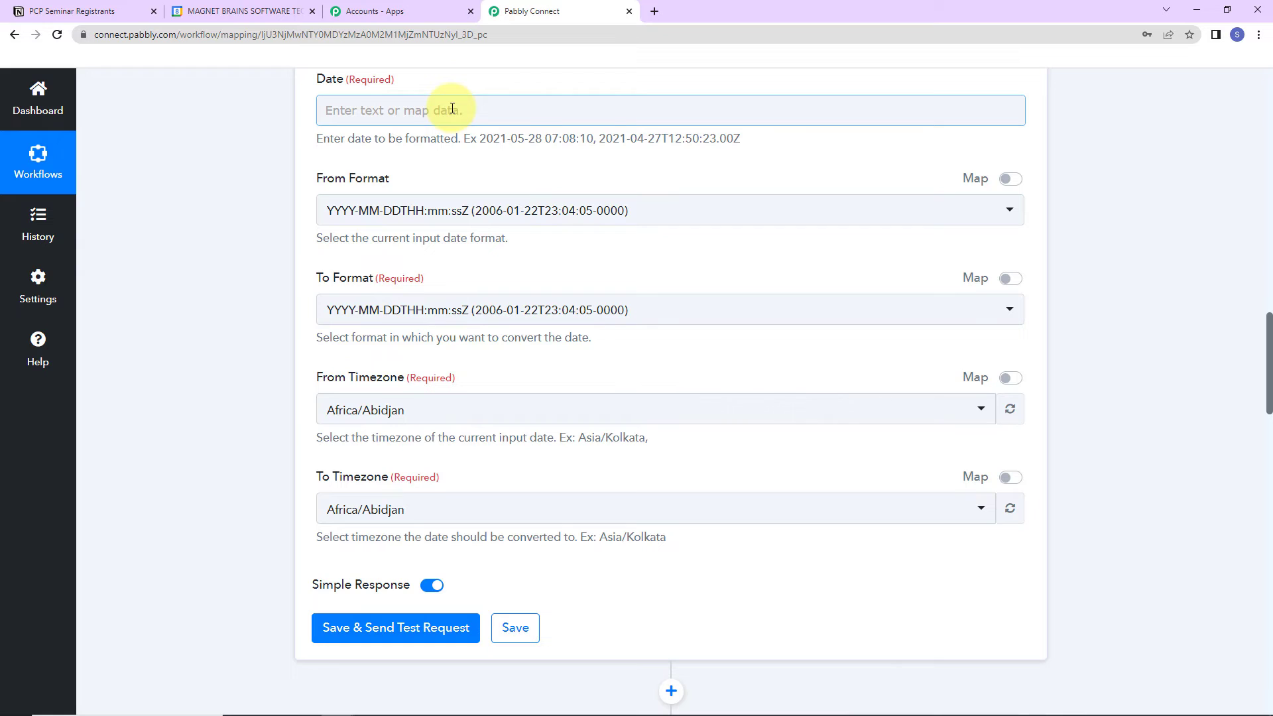
# Step: Map the formatter's Date to the Notion trigger's Start Date And Time text content
pyautogui.click(453, 108)
pyautogui.click(463, 235)
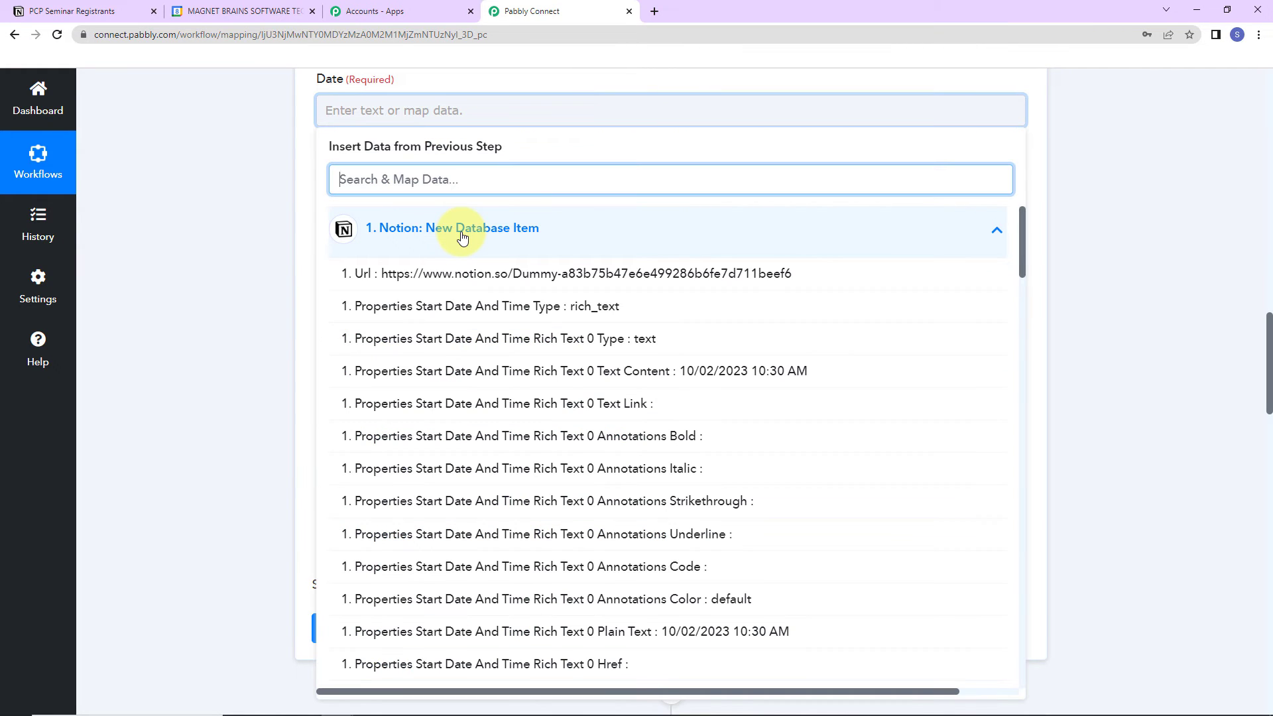
pyautogui.click(445, 373)
pyautogui.click(203, 190)
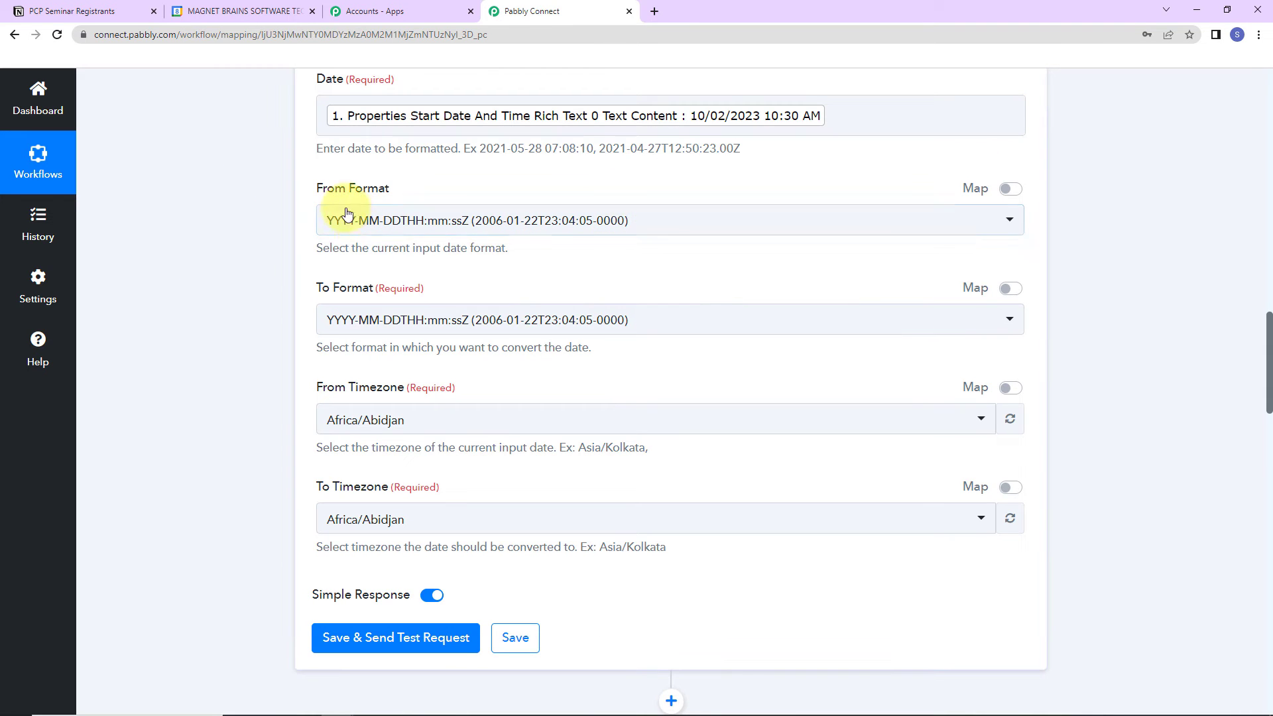
# Step: Set the start date's From Format to DD/MM/YYYY hh:mm:ss A and its To Format to YYYY-MM-DDTHH:mm:ss[Z], matching Google Calendar's example
pyautogui.click(697, 222)
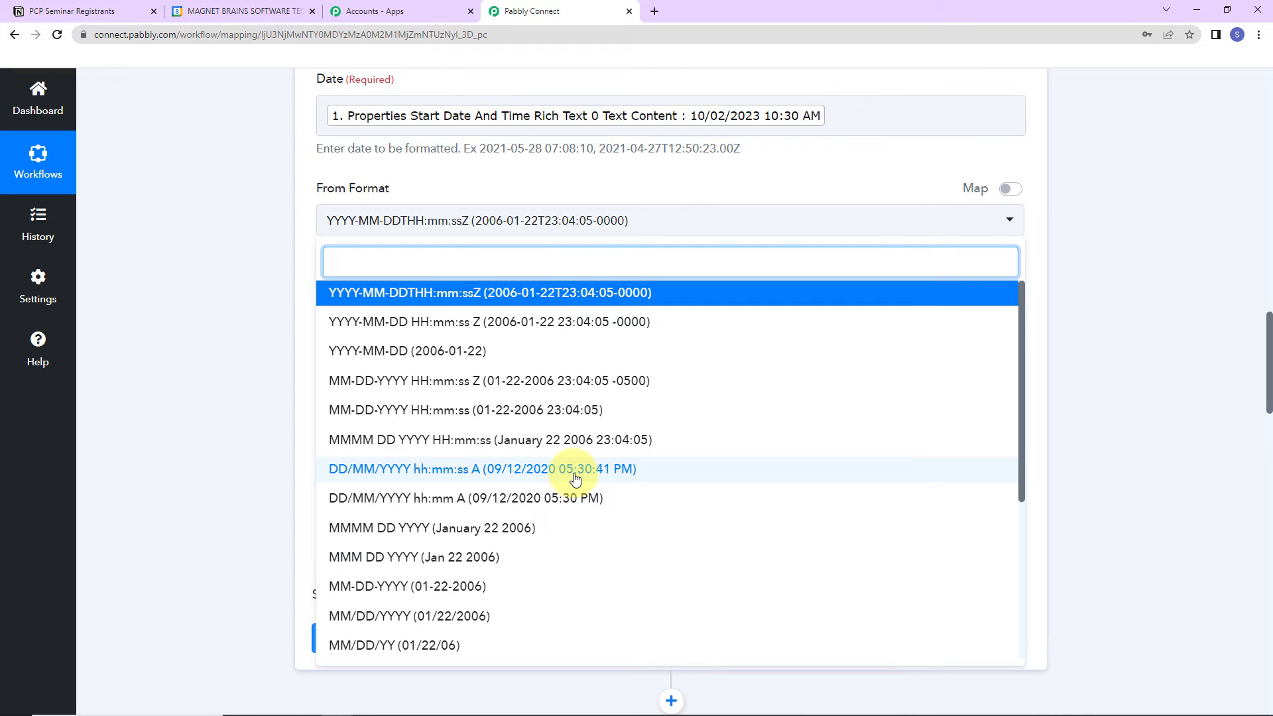
pyautogui.click(575, 479)
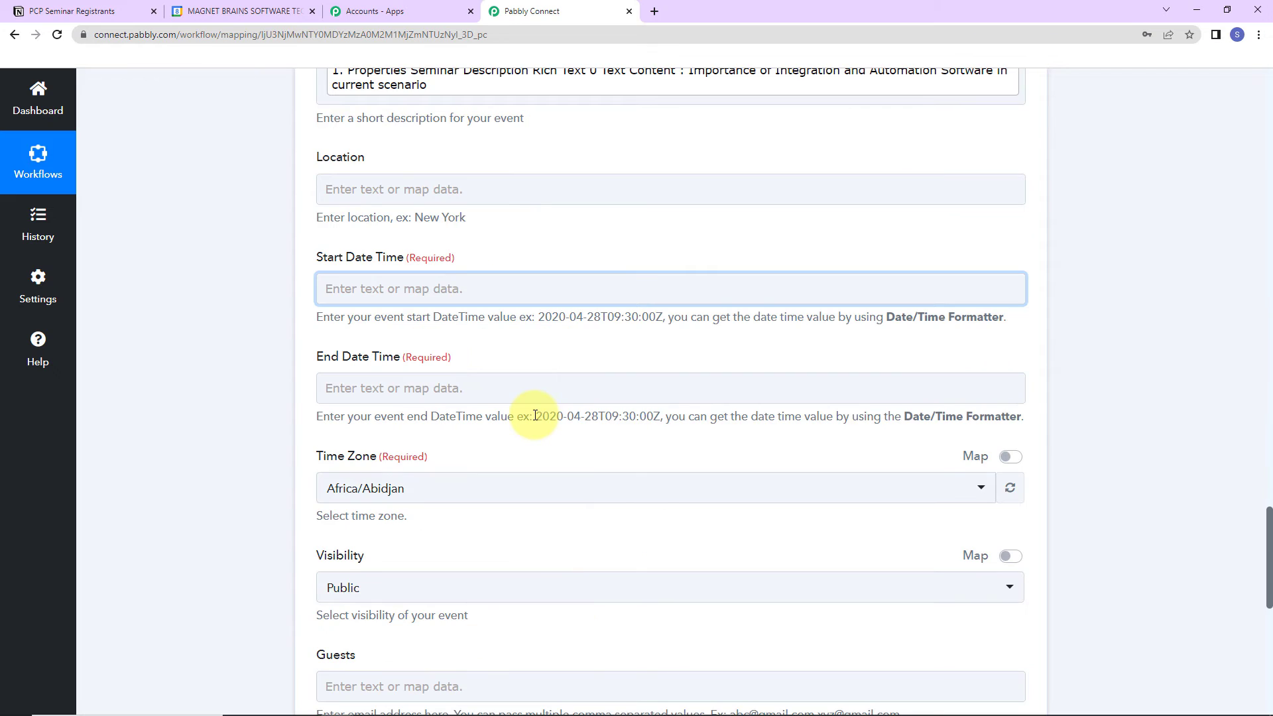
pyautogui.moveTo(534, 416); pyautogui.dragTo(647, 417)
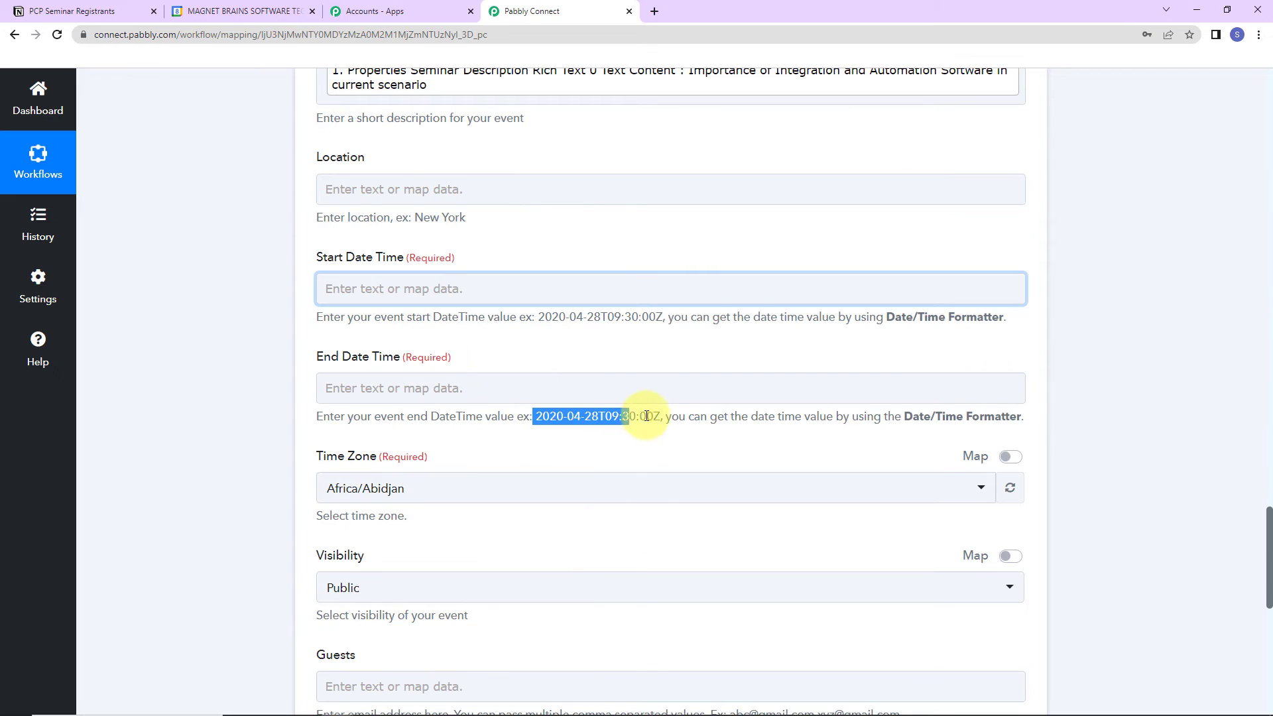
pyautogui.scroll(10, 1073, 420)
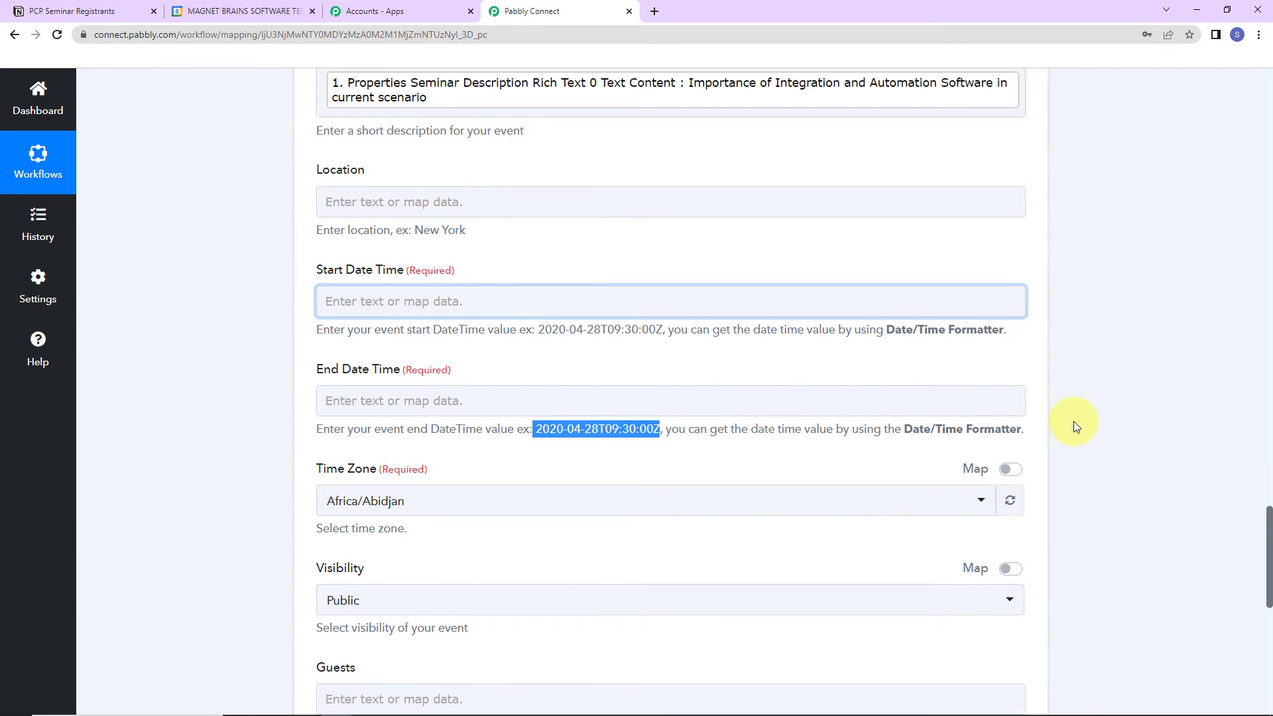
pyautogui.scroll(7, 1054, 398)
pyautogui.click(584, 472)
pyautogui.click(506, 198)
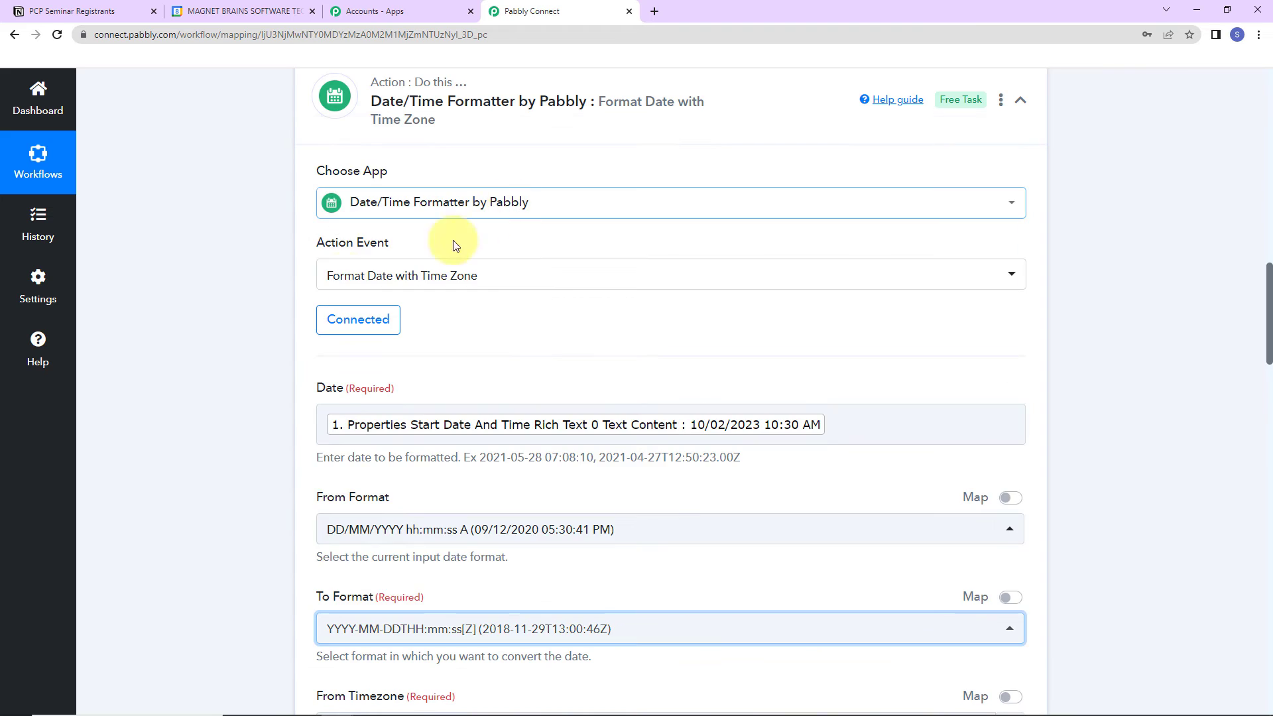
# Step: Set the start date formatter's From Timezone to Asia/Kolkata and To Timezone to Etc/UTC
pyautogui.scroll(-5, 217, 339)
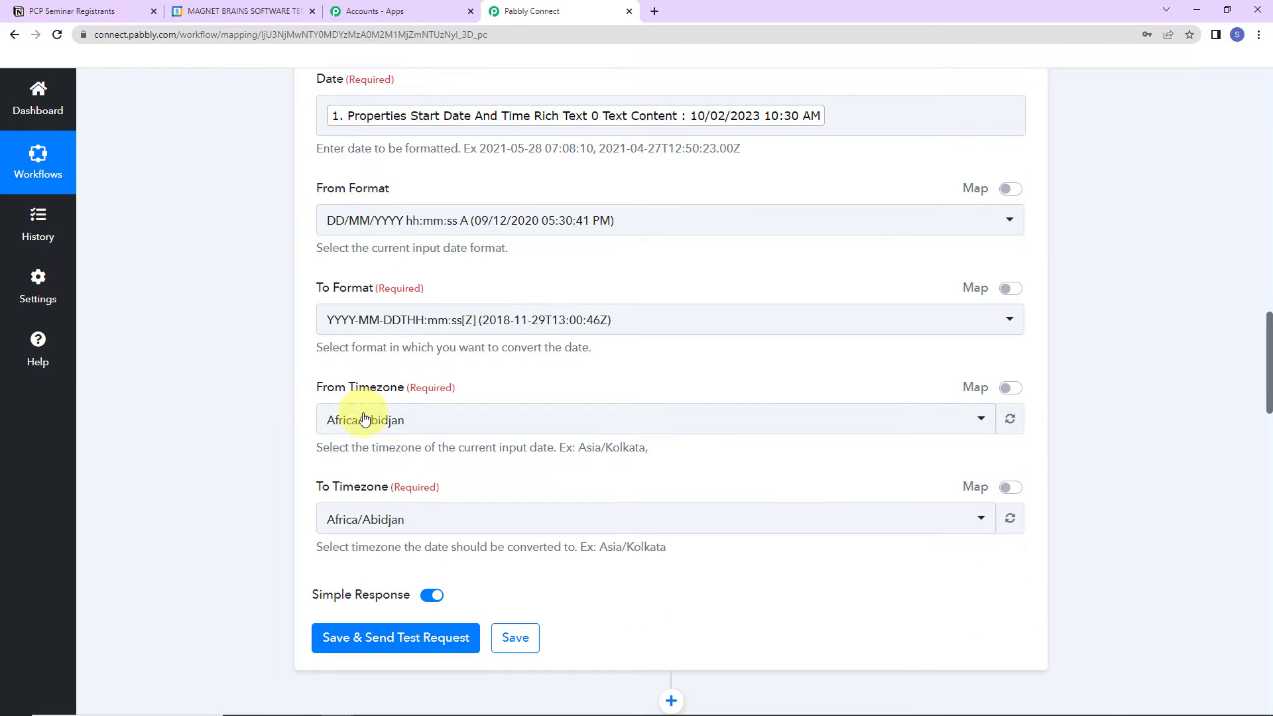
pyautogui.click(467, 418)
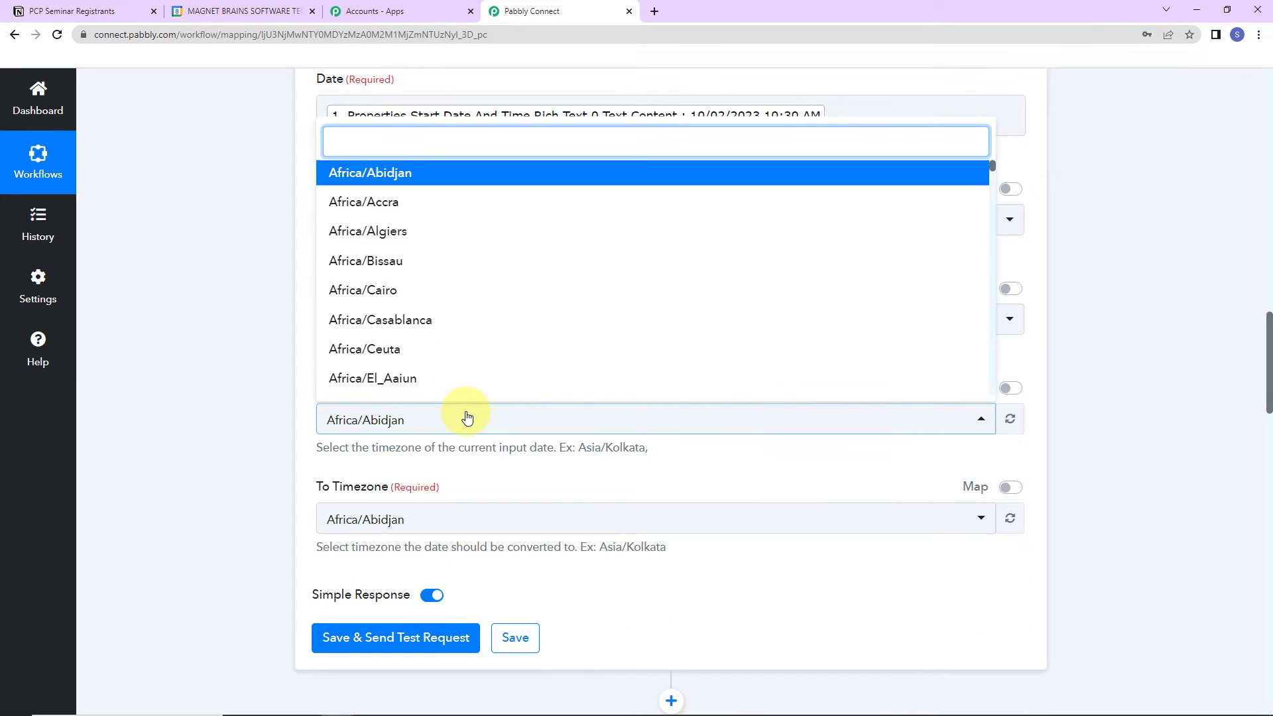
pyautogui.write('kol')
pyautogui.click(421, 352)
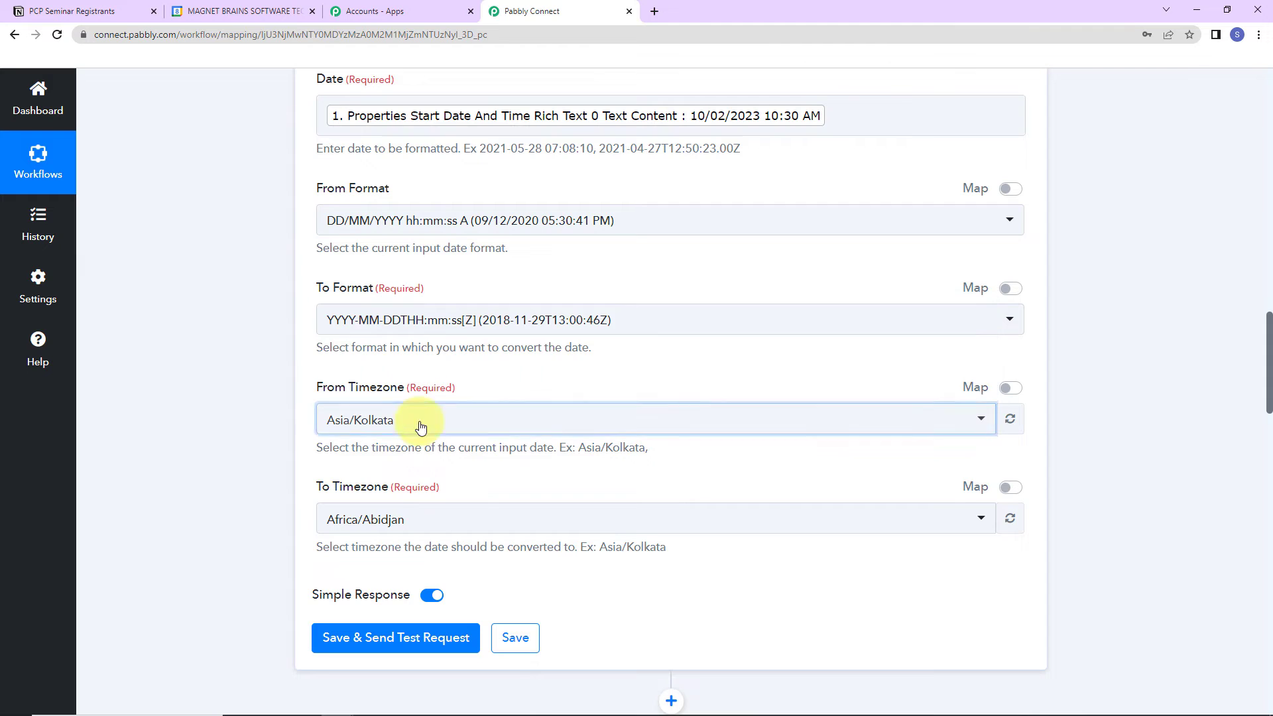
pyautogui.click(425, 523)
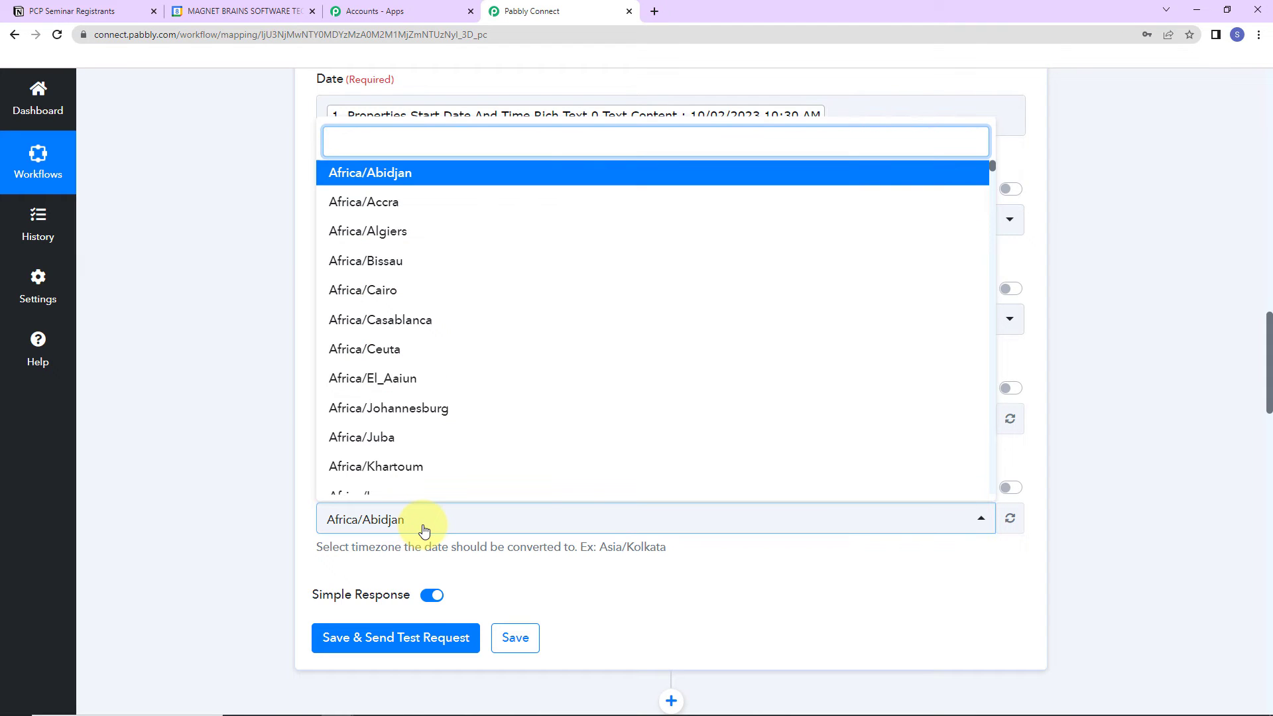
pyautogui.write('utc')
pyautogui.click(406, 483)
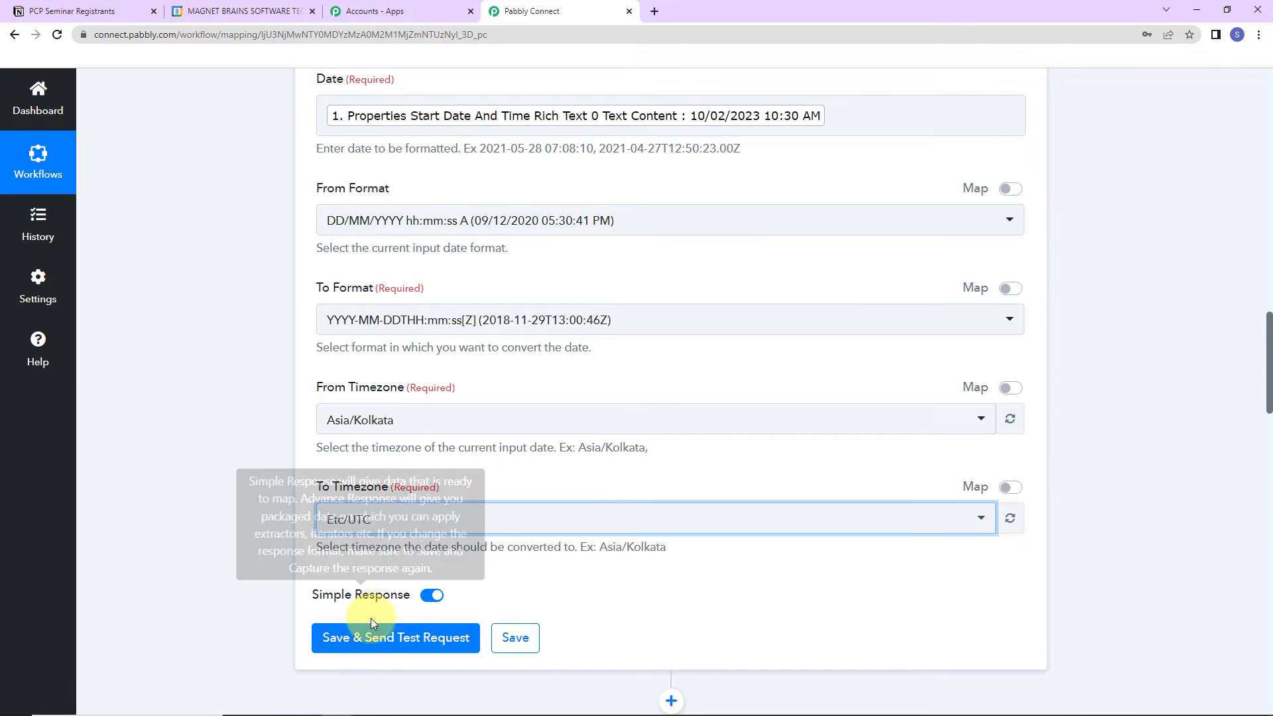
# Step: Save the start date formatter with a test request and check the Result value in its response
pyautogui.click(373, 627)
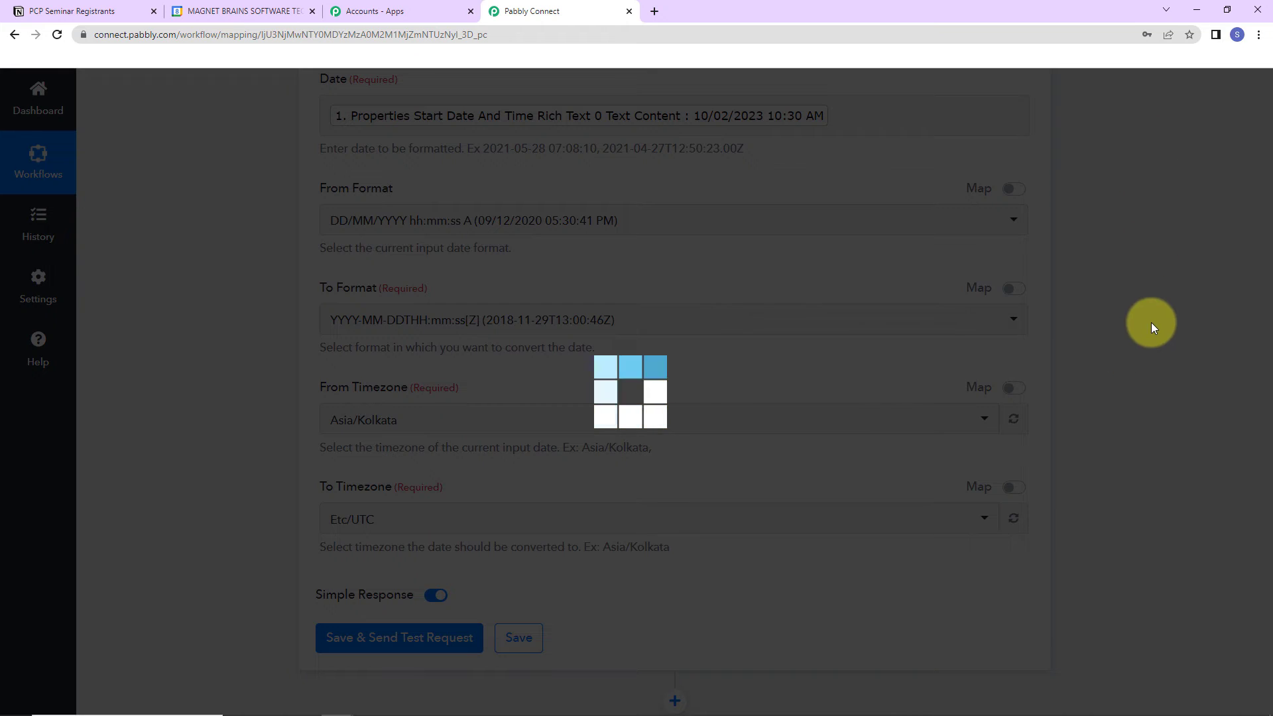
pyautogui.scroll(-5, 1149, 322)
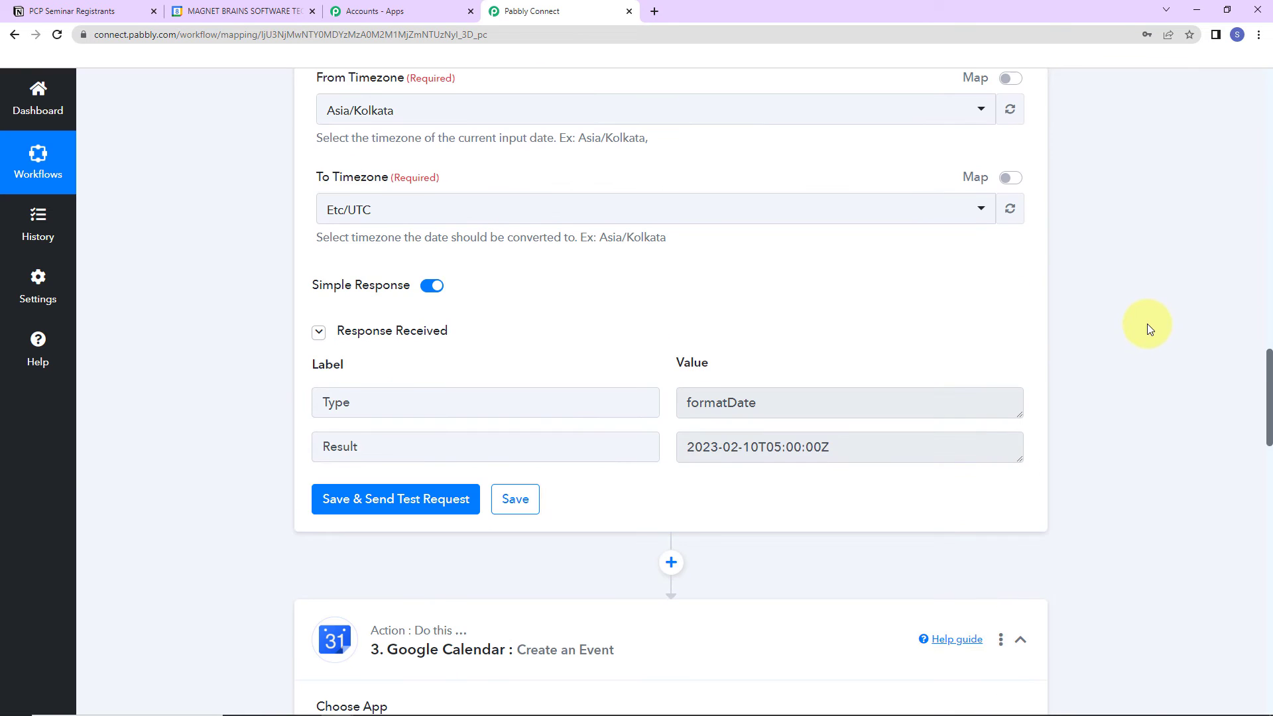
pyautogui.moveTo(687, 447); pyautogui.dragTo(847, 446)
pyautogui.click(1090, 435)
pyautogui.scroll(-2, 1109, 254)
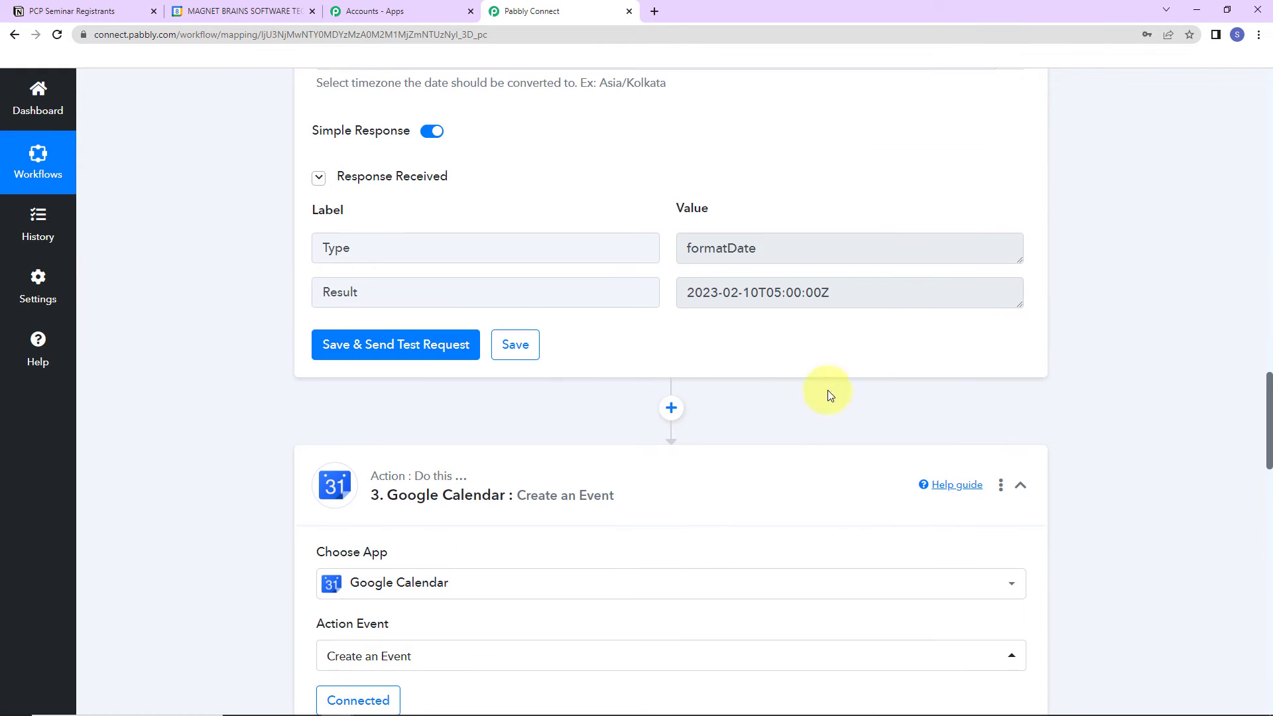
# Step: Insert a second Date/Time Formatter by Pabbly action before Google Calendar, choose Format Date with Time Zone, and connect it
pyautogui.click(671, 408)
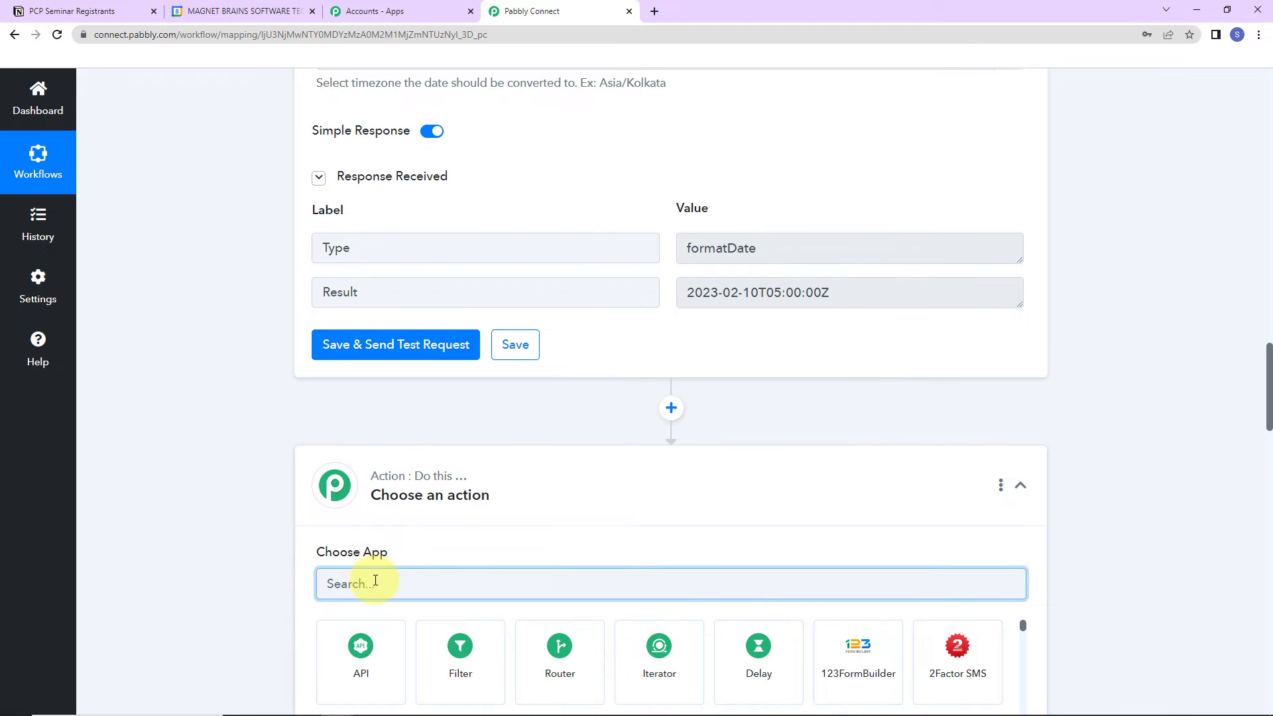
pyautogui.write('date')
pyautogui.click(363, 653)
pyautogui.scroll(-3, 473, 604)
pyautogui.click(480, 344)
pyautogui.click(446, 430)
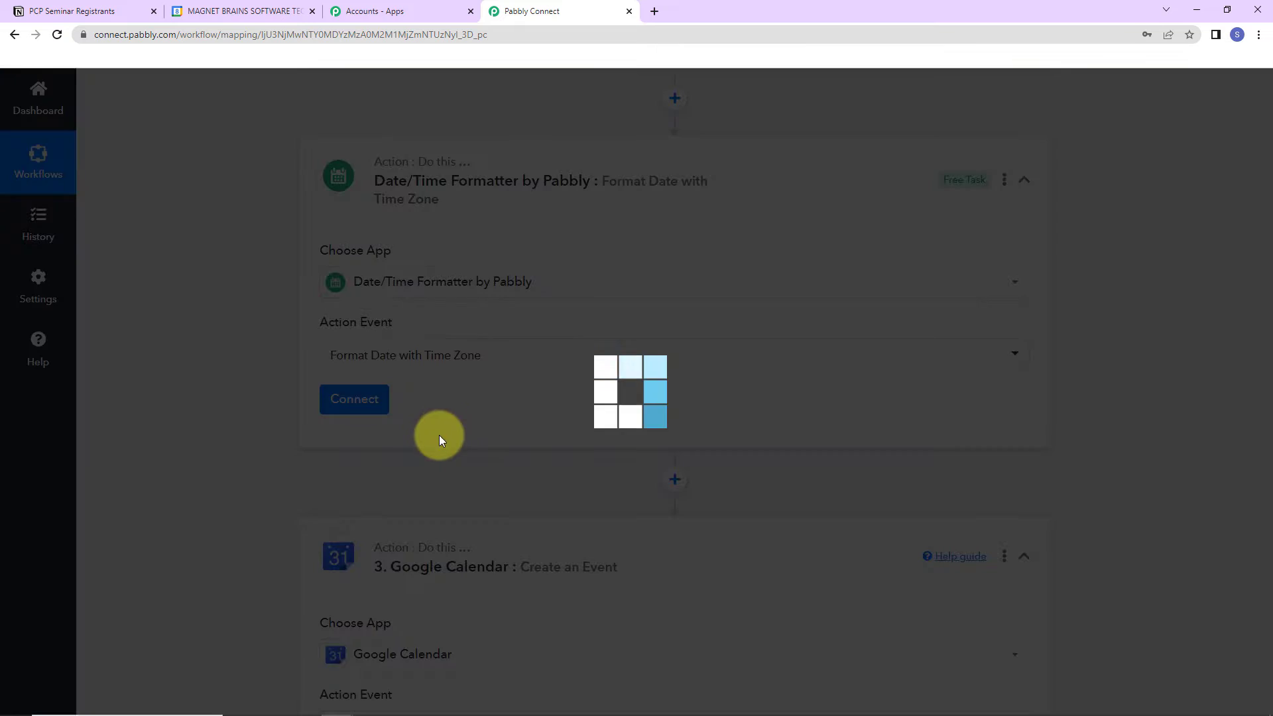
pyautogui.click(354, 399)
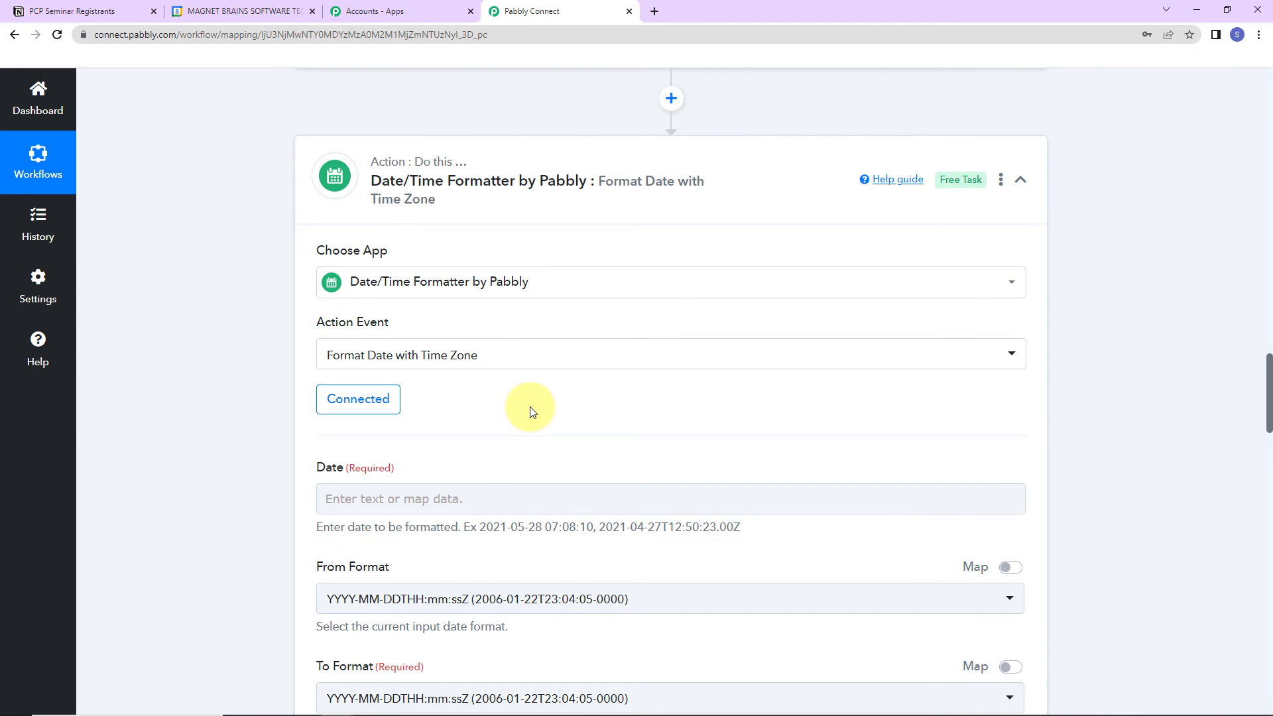
# Step: Map the second formatter's Date to the Notion trigger's End Date And Time text content
pyautogui.scroll(-3, 511, 384)
pyautogui.click(502, 358)
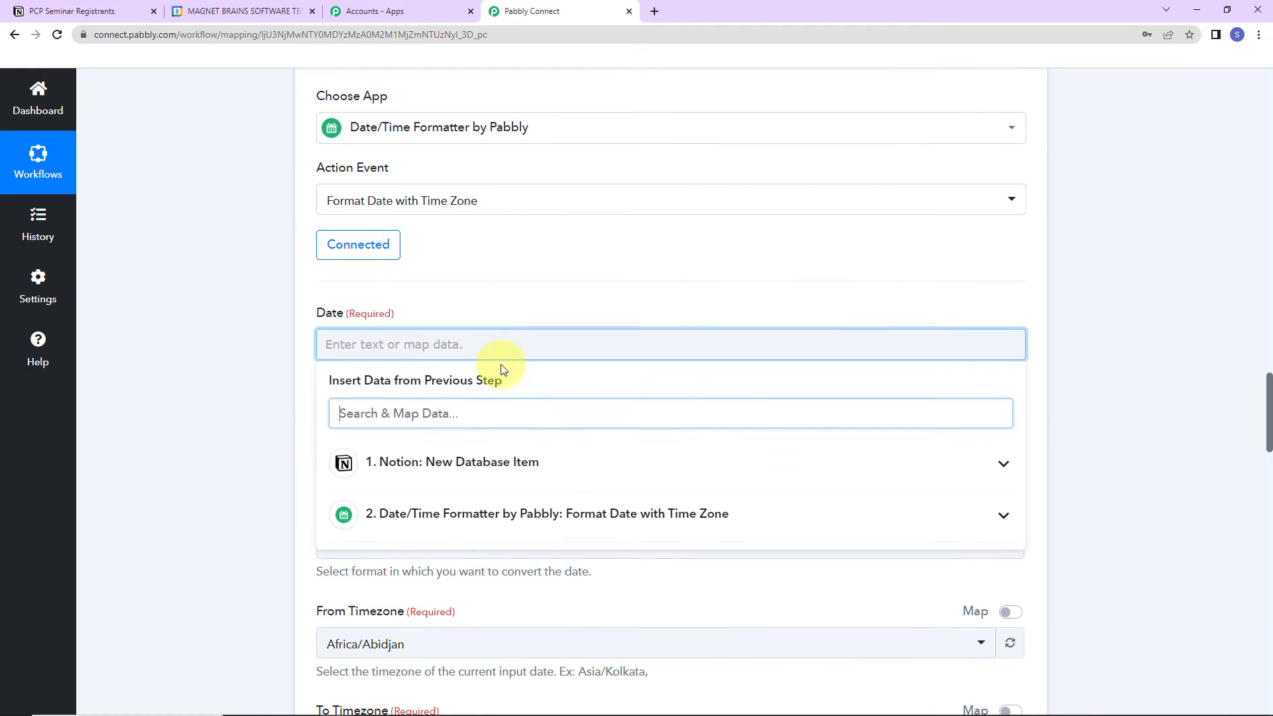
pyautogui.click(482, 470)
pyautogui.write('end')
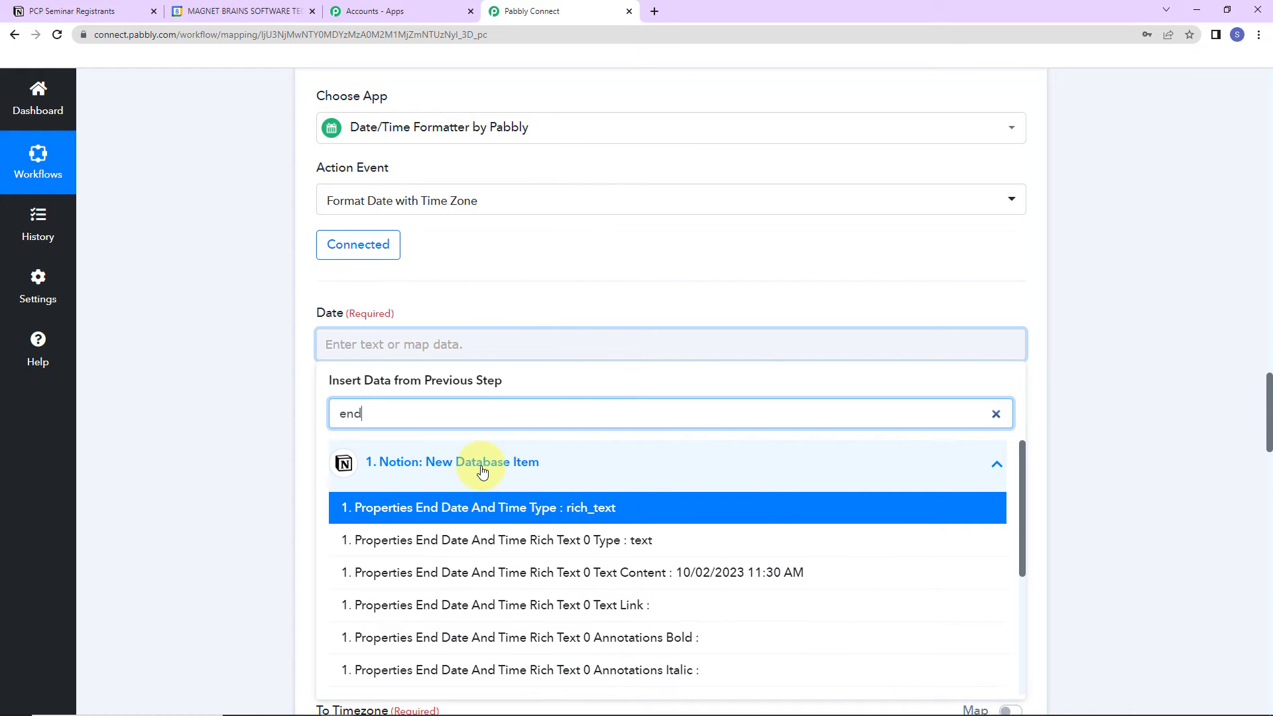
pyautogui.click(597, 573)
pyautogui.click(173, 397)
# Step: Set the end date's From Format to DD/MM/YYYY hh:mm:ss A and its To Format to YYYY-MM-DDTHH:mm:ss[Z]
pyautogui.scroll(-2, 196, 405)
pyautogui.click(540, 298)
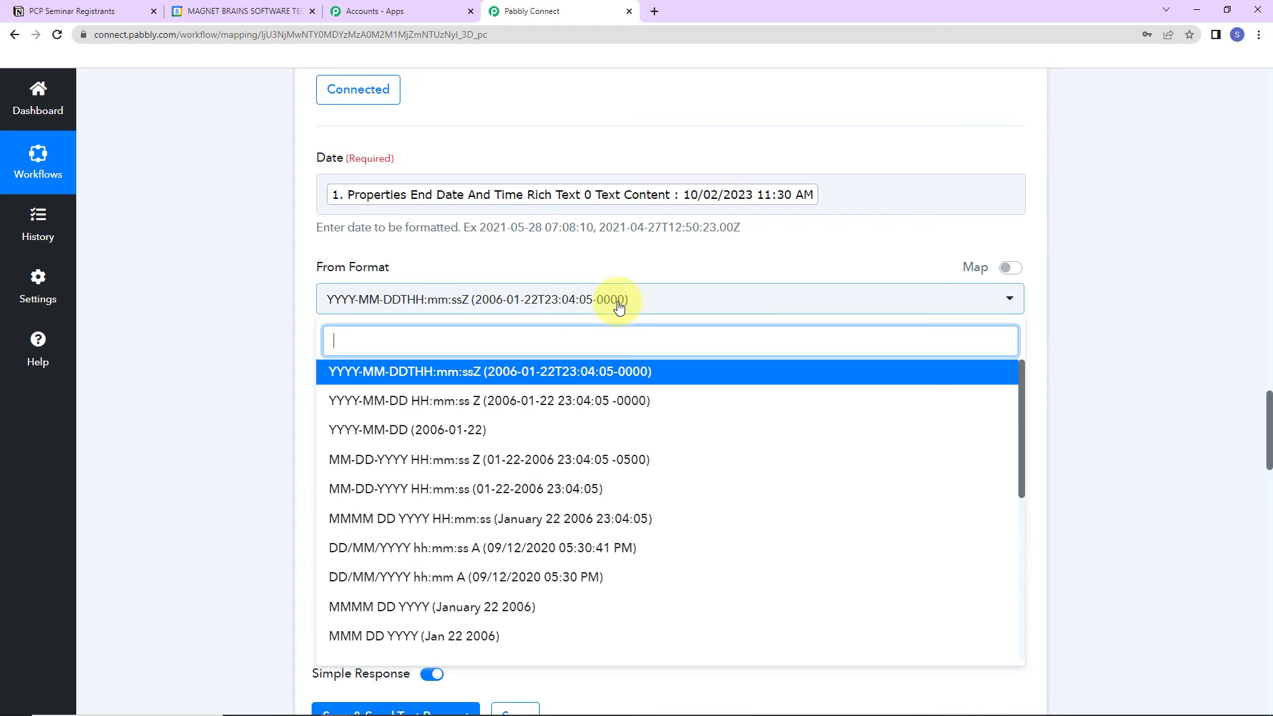
pyautogui.click(588, 556)
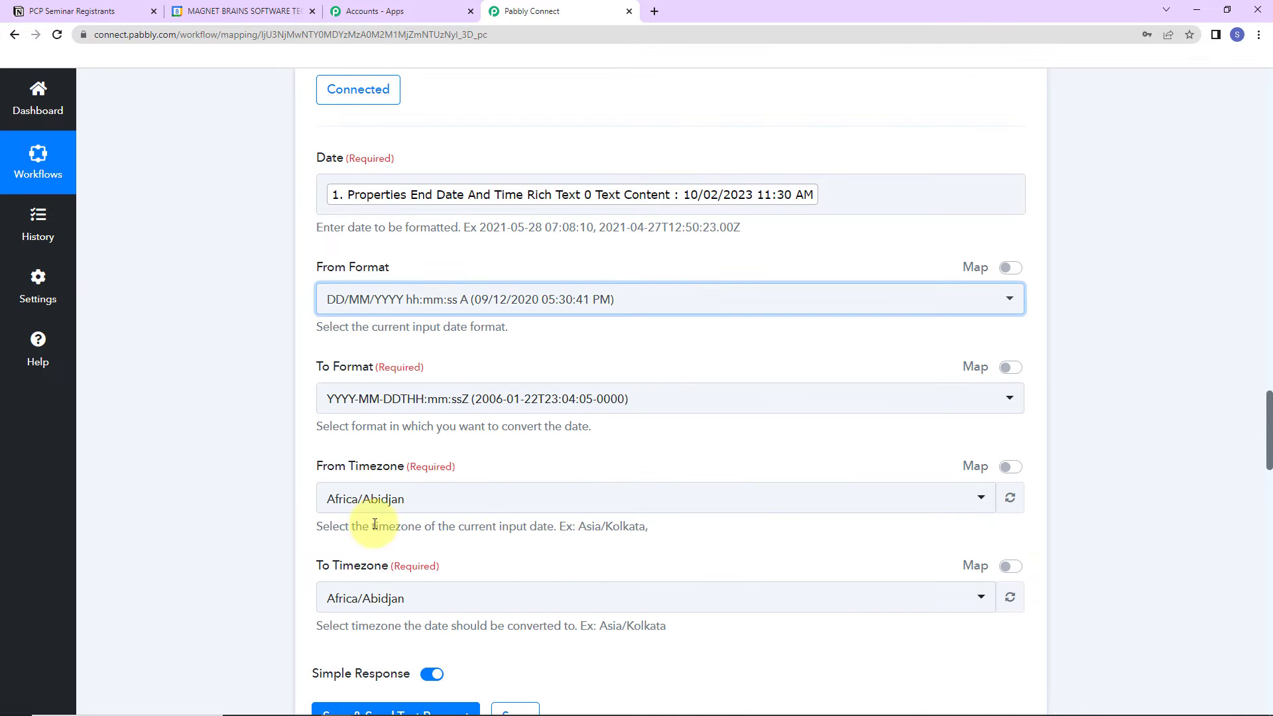
pyautogui.scroll(-2, 248, 412)
pyautogui.scroll(2, 438, 238)
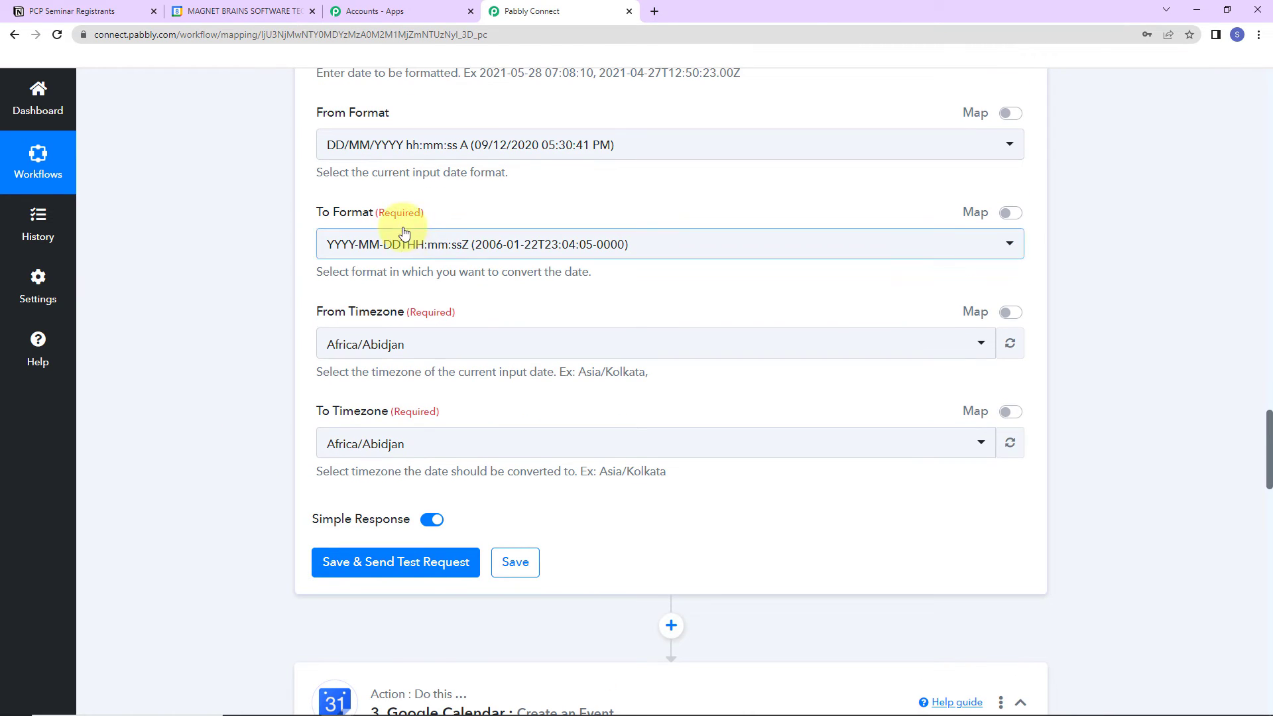
pyautogui.click(425, 244)
pyautogui.click(524, 334)
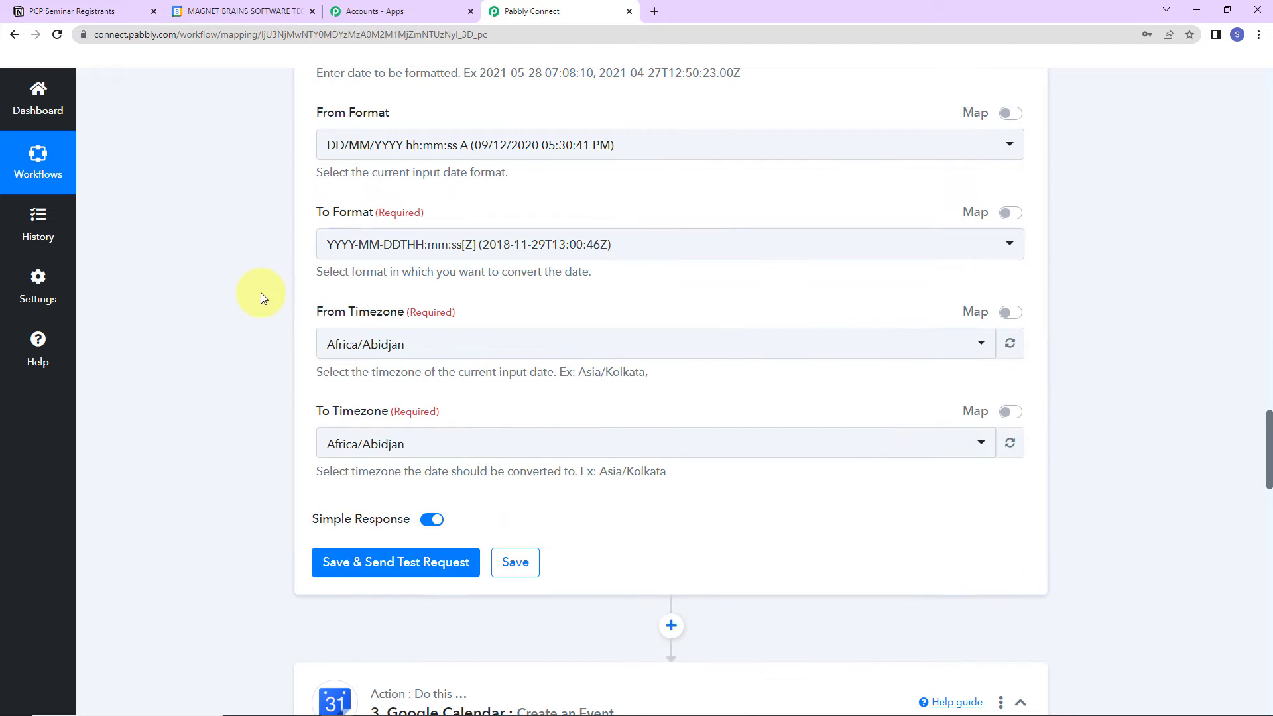
# Step: Convert the end date from timezone Asia/Kolkata to Etc/UTC, and save the formatter with a test request
pyautogui.click(431, 347)
pyautogui.write('kol')
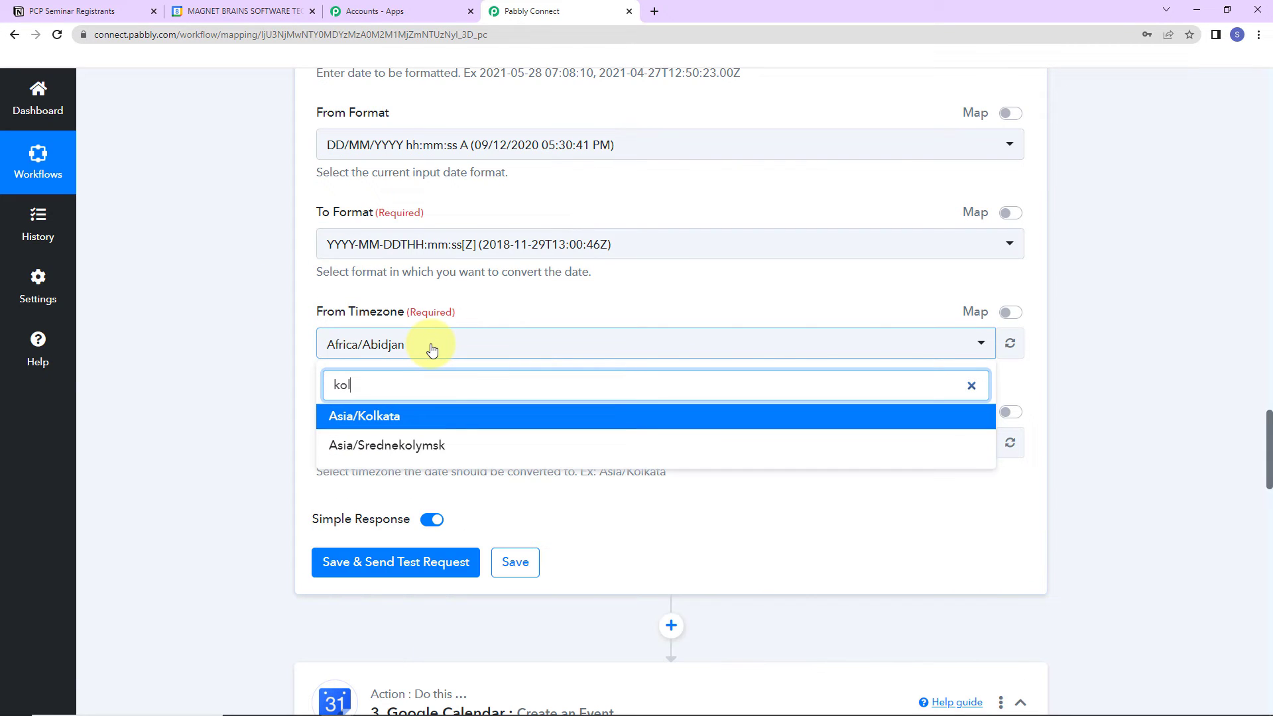
pyautogui.click(423, 417)
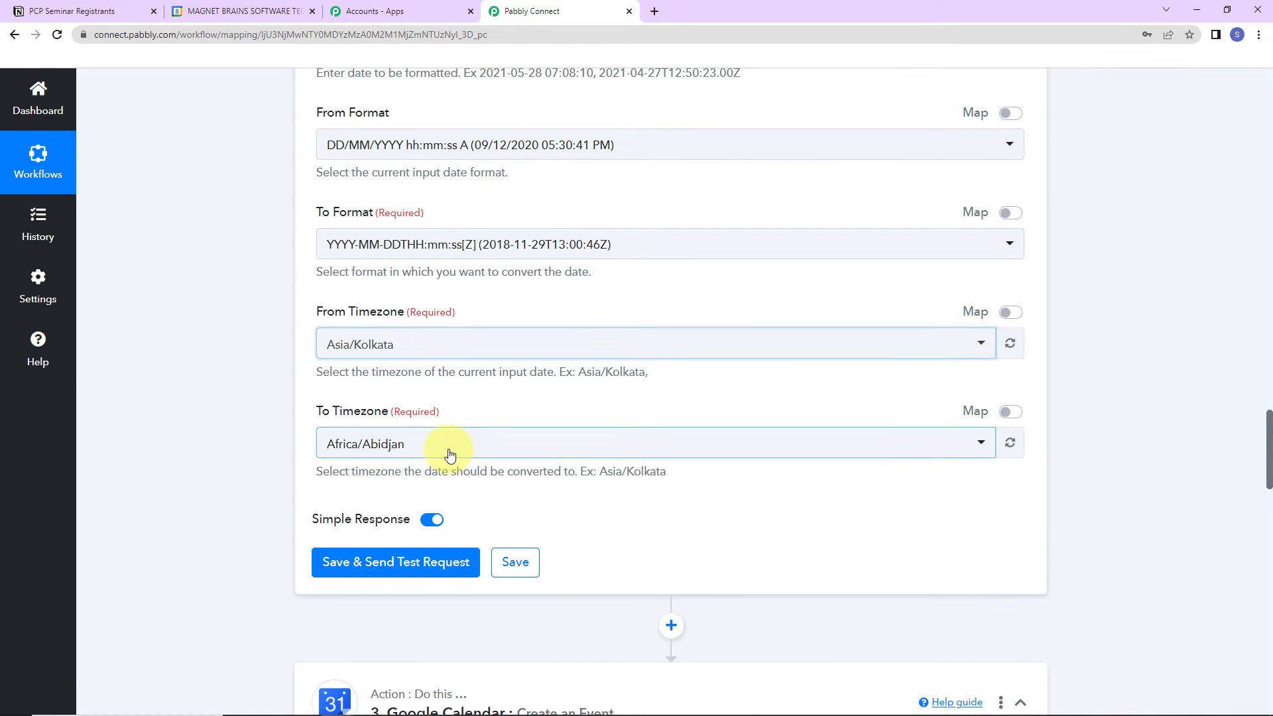
pyautogui.click(448, 452)
pyautogui.write('utc')
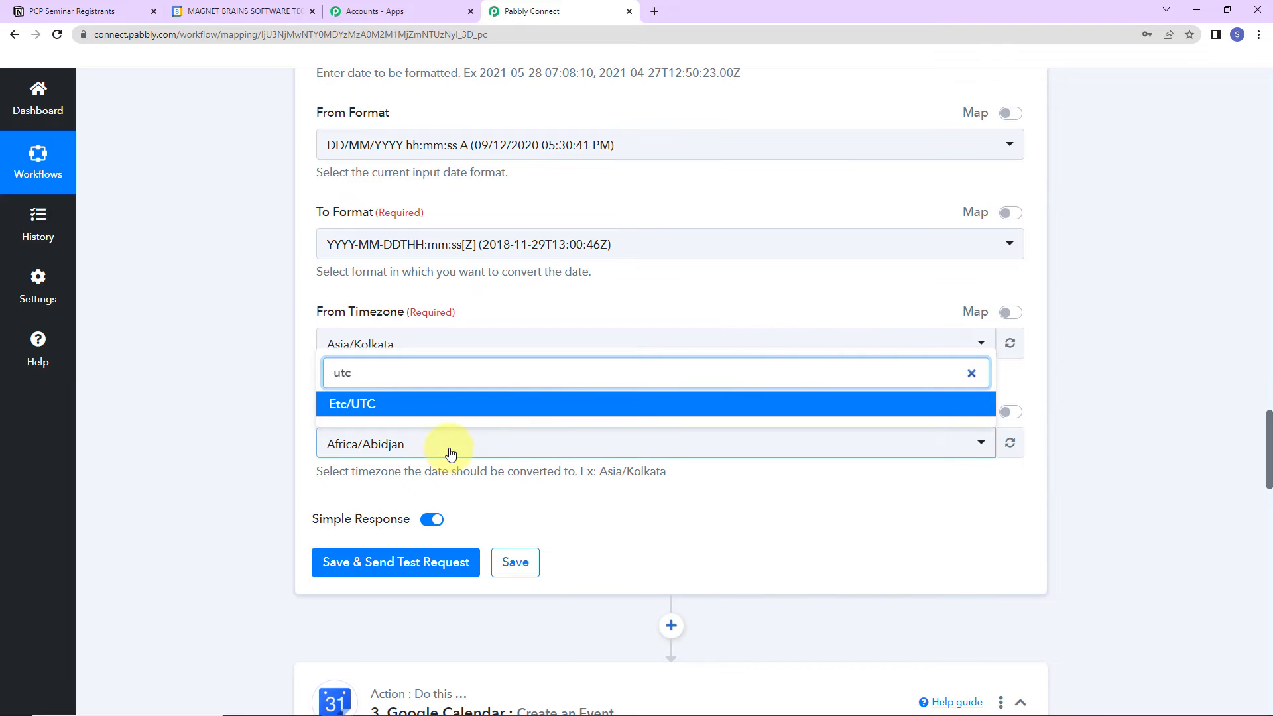
pyautogui.click(426, 405)
pyautogui.click(400, 565)
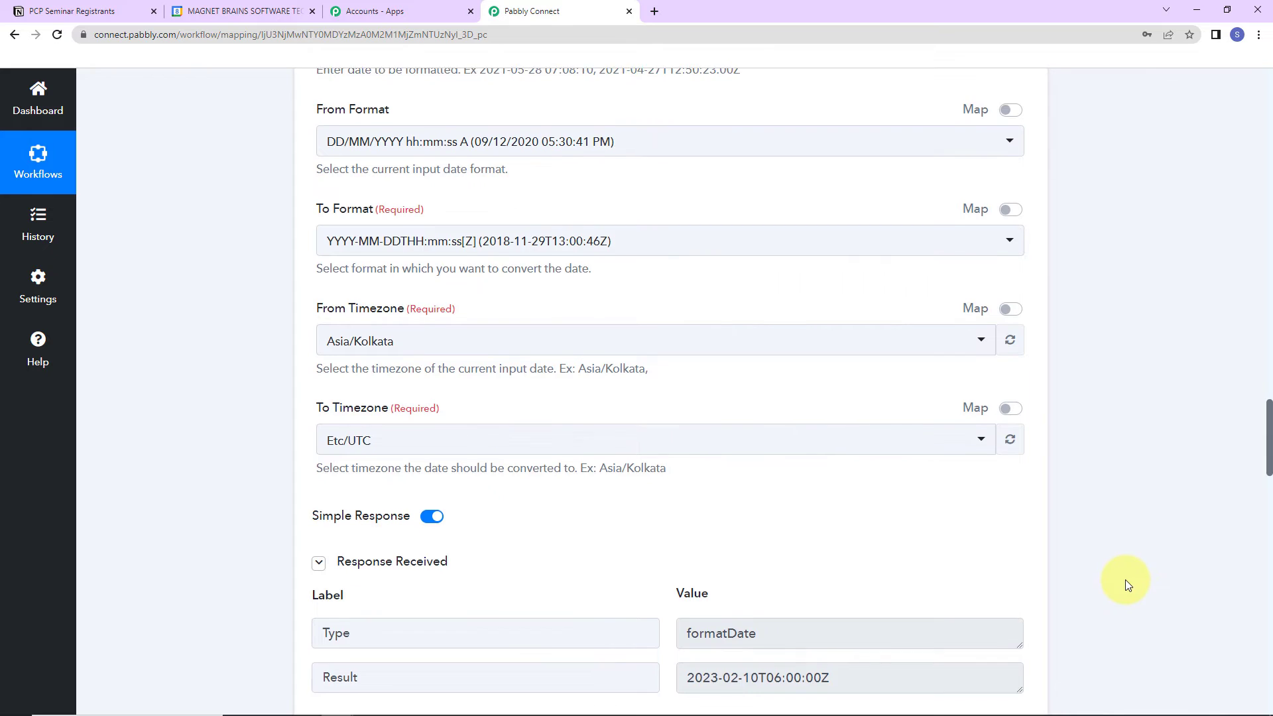
pyautogui.scroll(-2, 1124, 579)
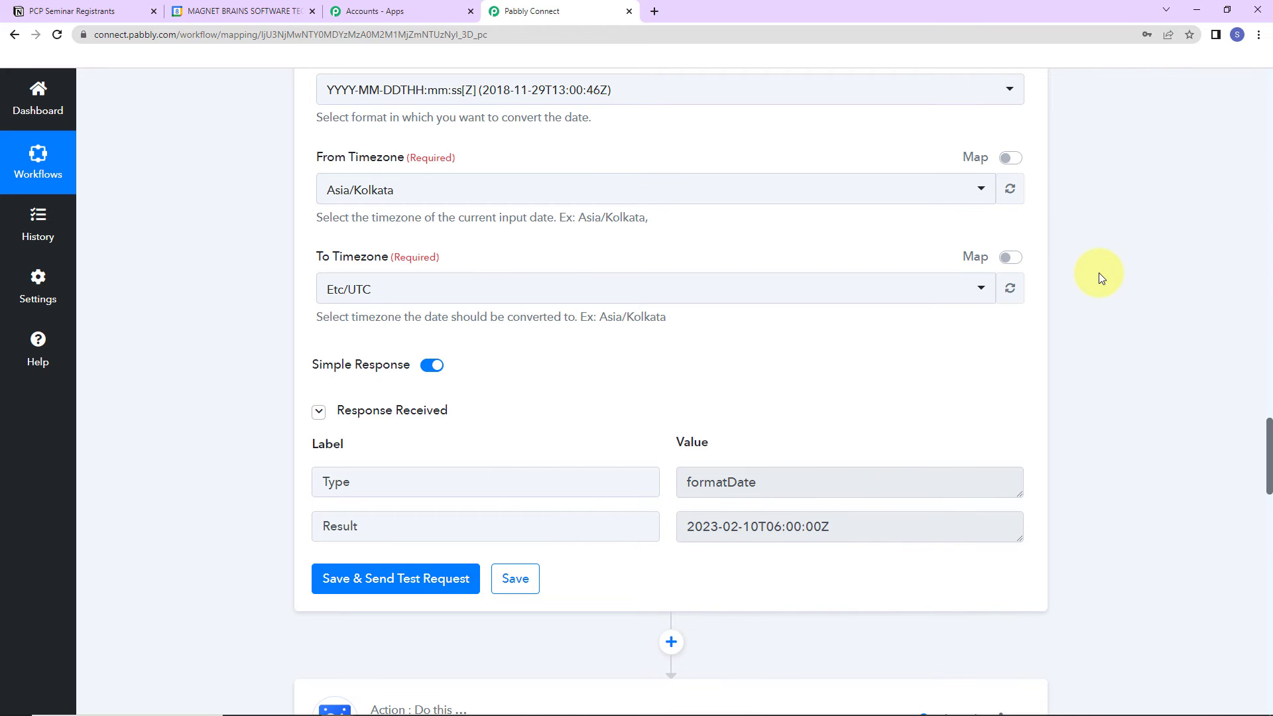
# Step: Reconnect the Google Calendar action using the existing connection Google Calendar #7
pyautogui.scroll(-9, 1099, 272)
pyautogui.click(387, 317)
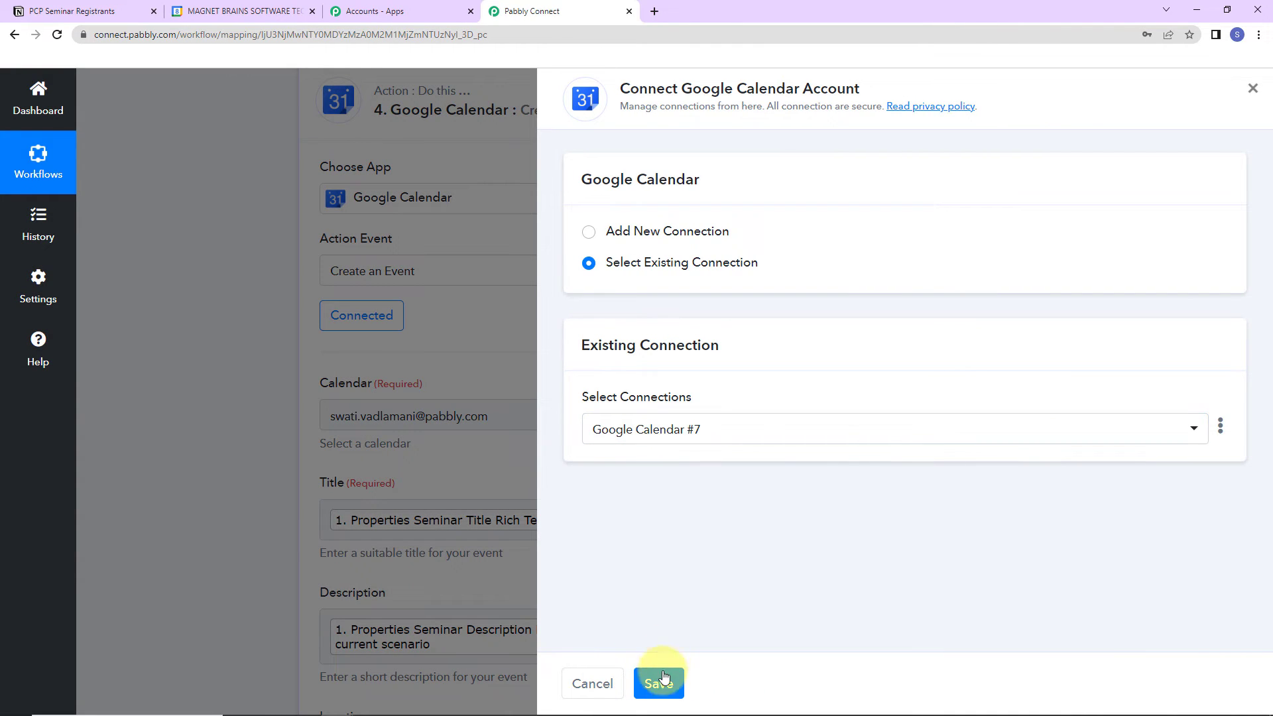
pyautogui.click(663, 676)
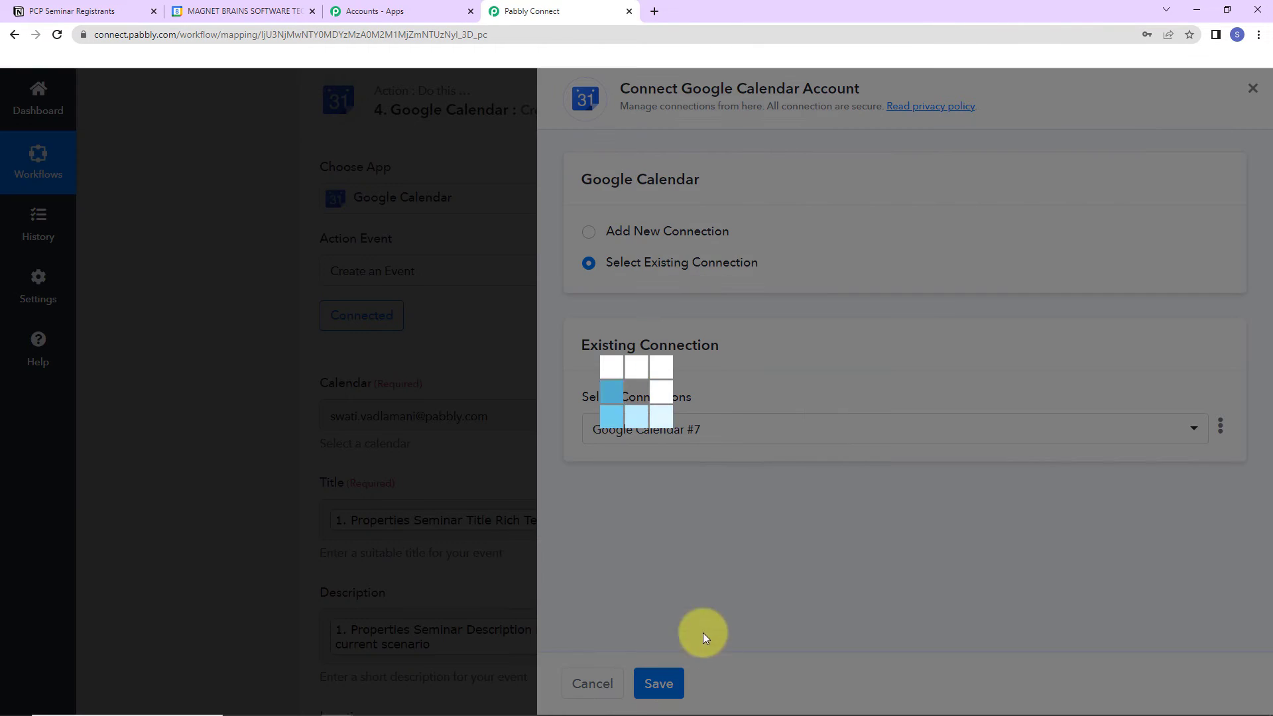
# Step: Map the event's Start Date Time to the Result of the first Date/Time Formatter step
pyautogui.scroll(-8, 289, 475)
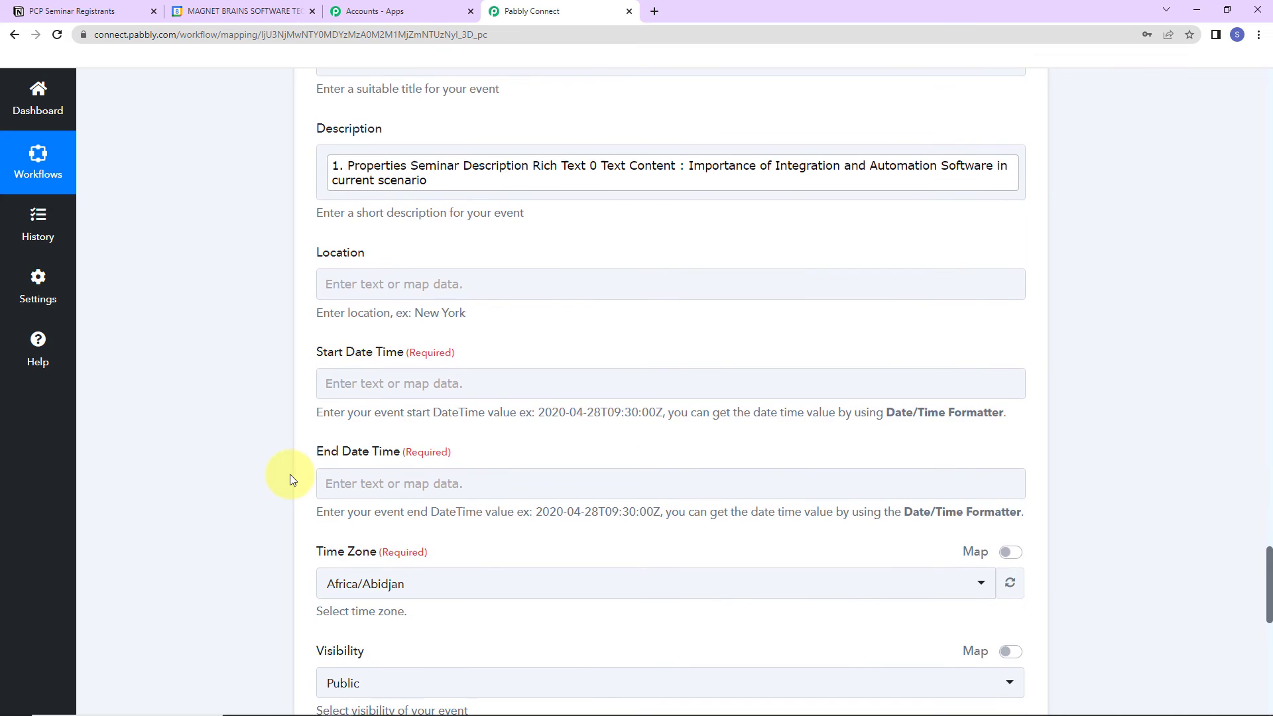
pyautogui.click(396, 230)
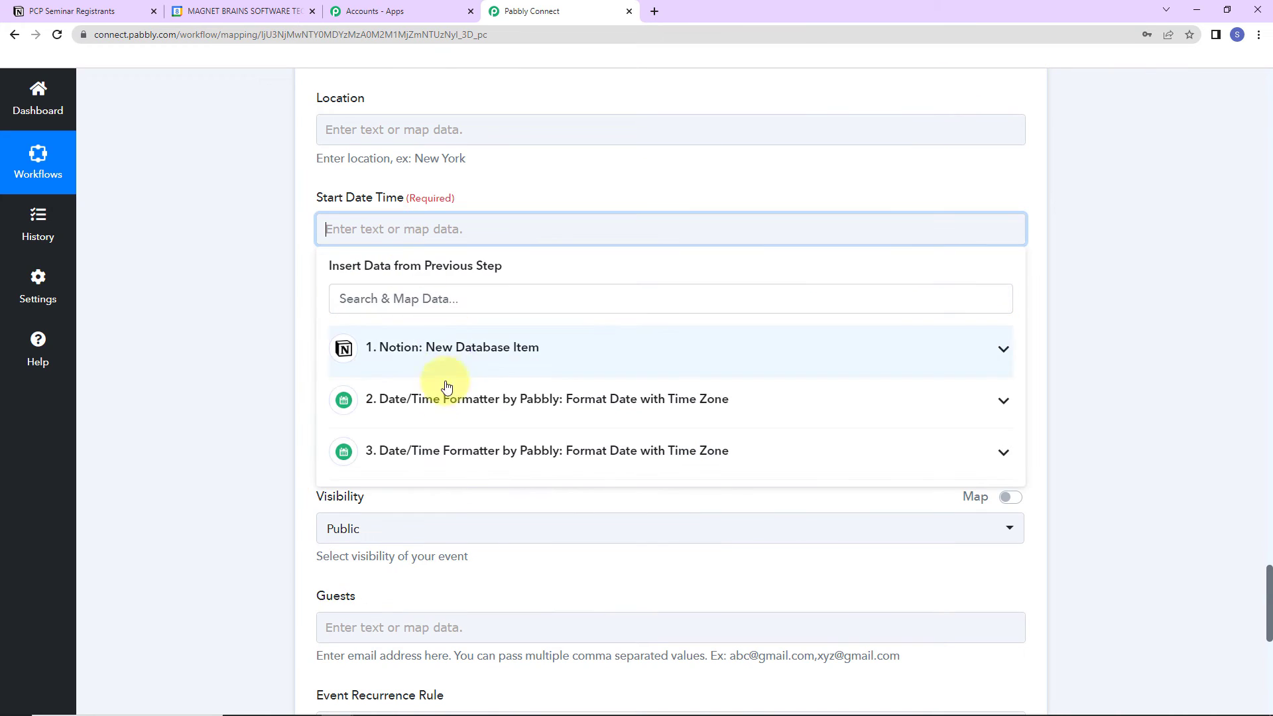
pyautogui.click(358, 400)
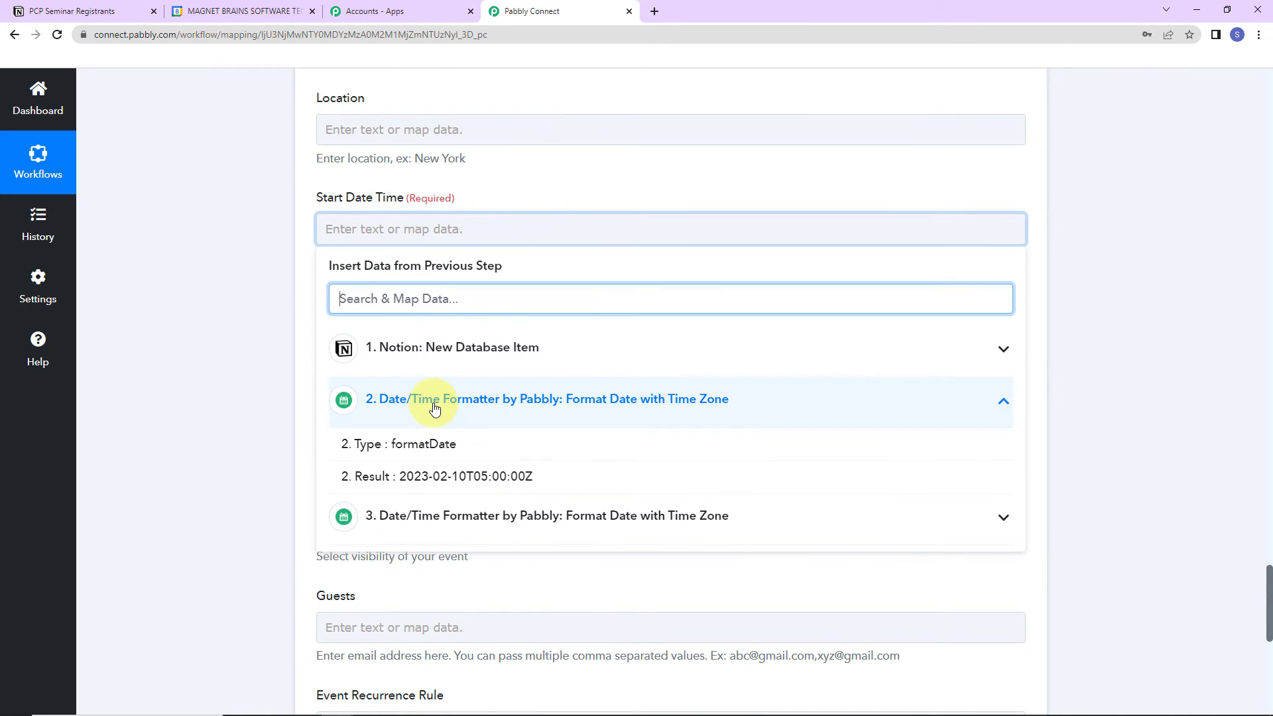
pyautogui.click(433, 487)
pyautogui.click(227, 372)
# Step: Map the event's End Date Time to the Result of the second Date/Time Formatter step (step 3)
pyautogui.click(377, 338)
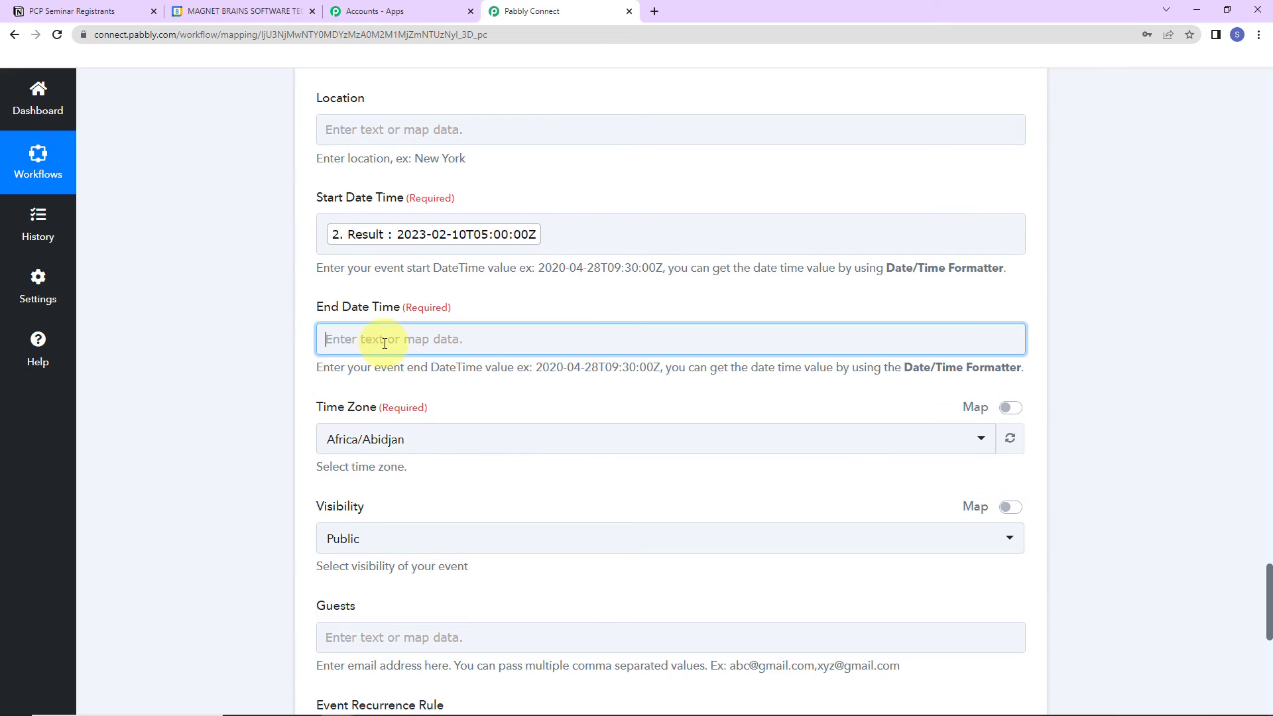
pyautogui.click(392, 560)
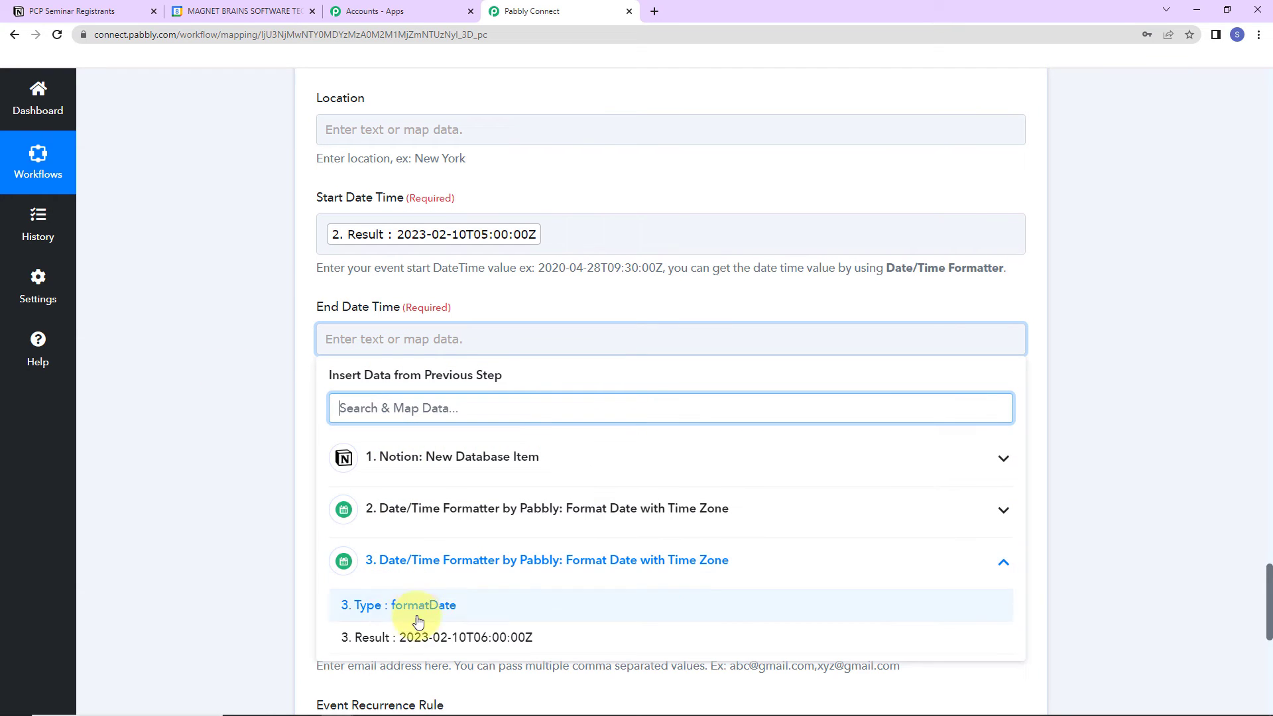
pyautogui.click(401, 637)
pyautogui.click(223, 464)
# Step: Set the event's Time Zone to Etc/UTC
pyautogui.scroll(-3, 222, 464)
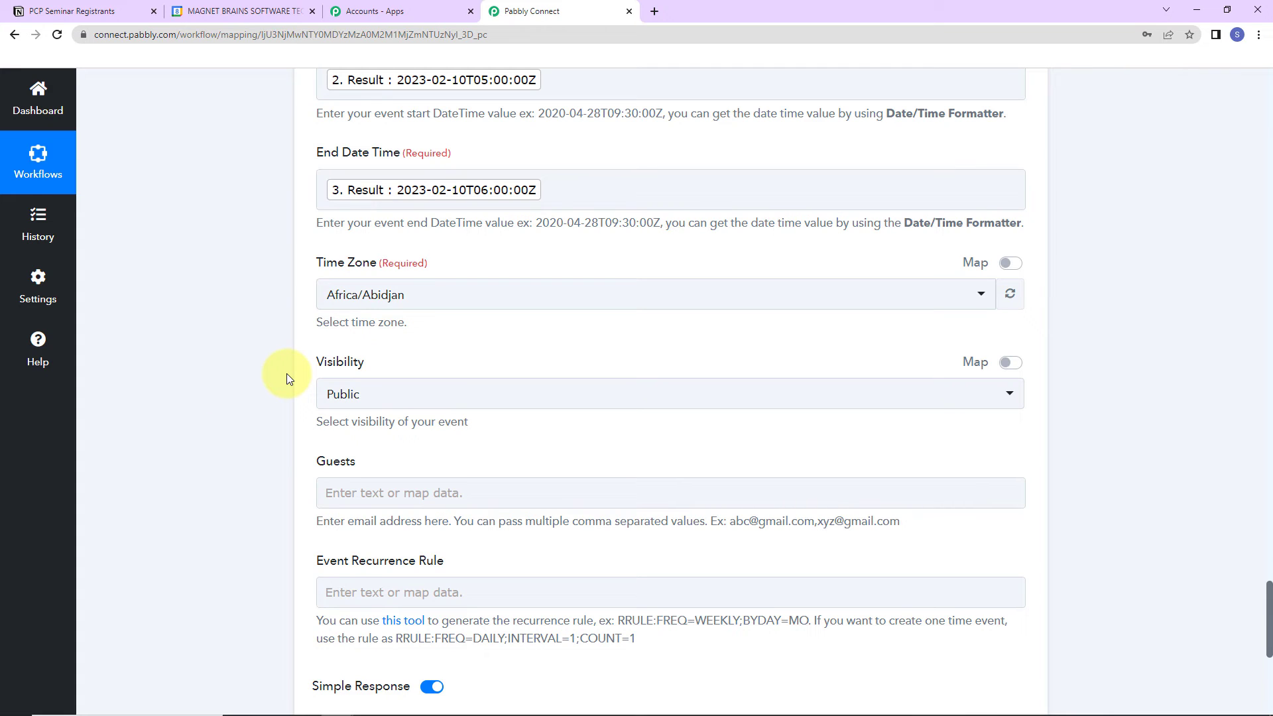
pyautogui.click(464, 292)
pyautogui.write('utc')
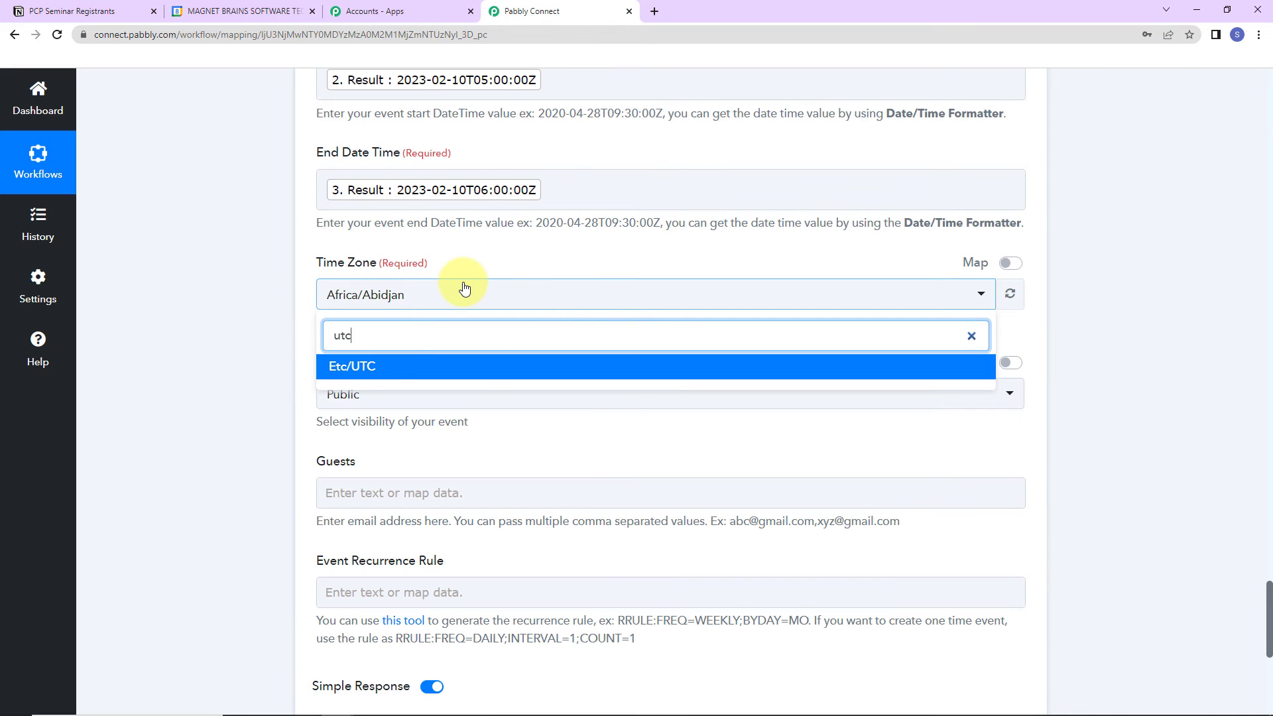
pyautogui.click(375, 366)
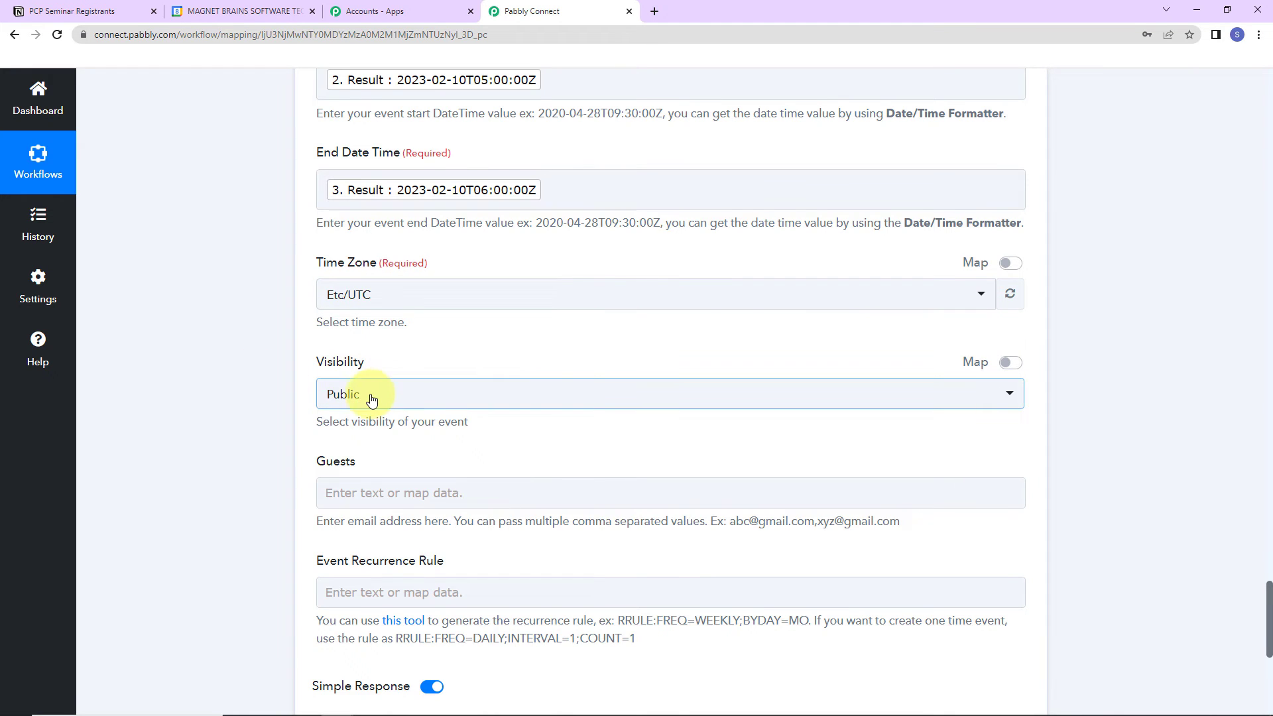
# Step: Map the event's Guests to the Properties Email Email value from the Notion New Database Item step
pyautogui.scroll(-1, 431, 457)
pyautogui.scroll(-1, 431, 461)
pyautogui.click(412, 338)
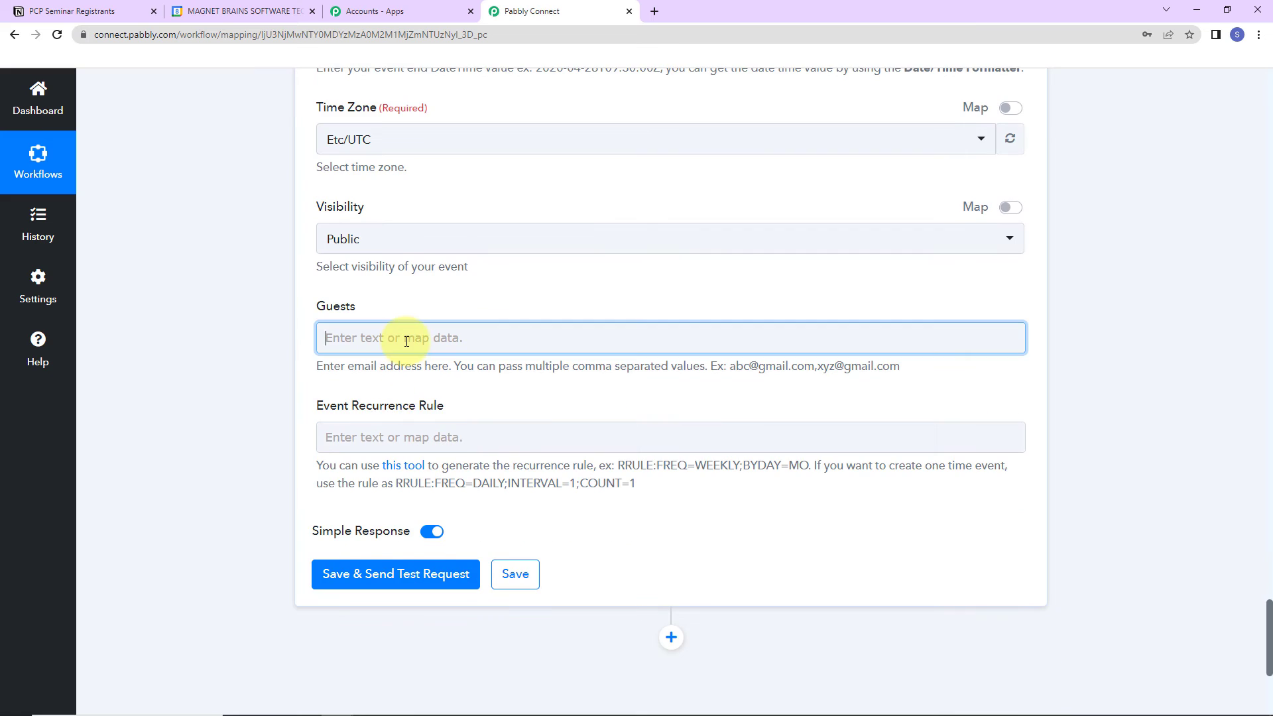
pyautogui.click(448, 475)
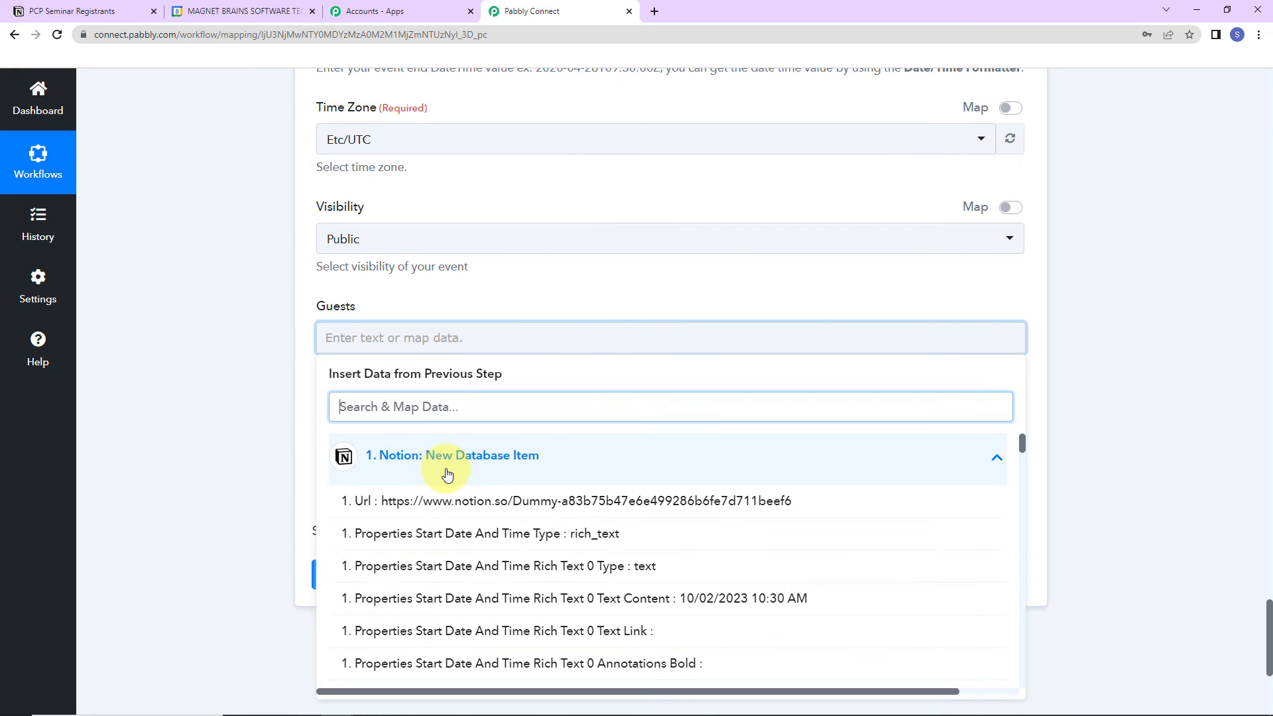
pyautogui.write('email')
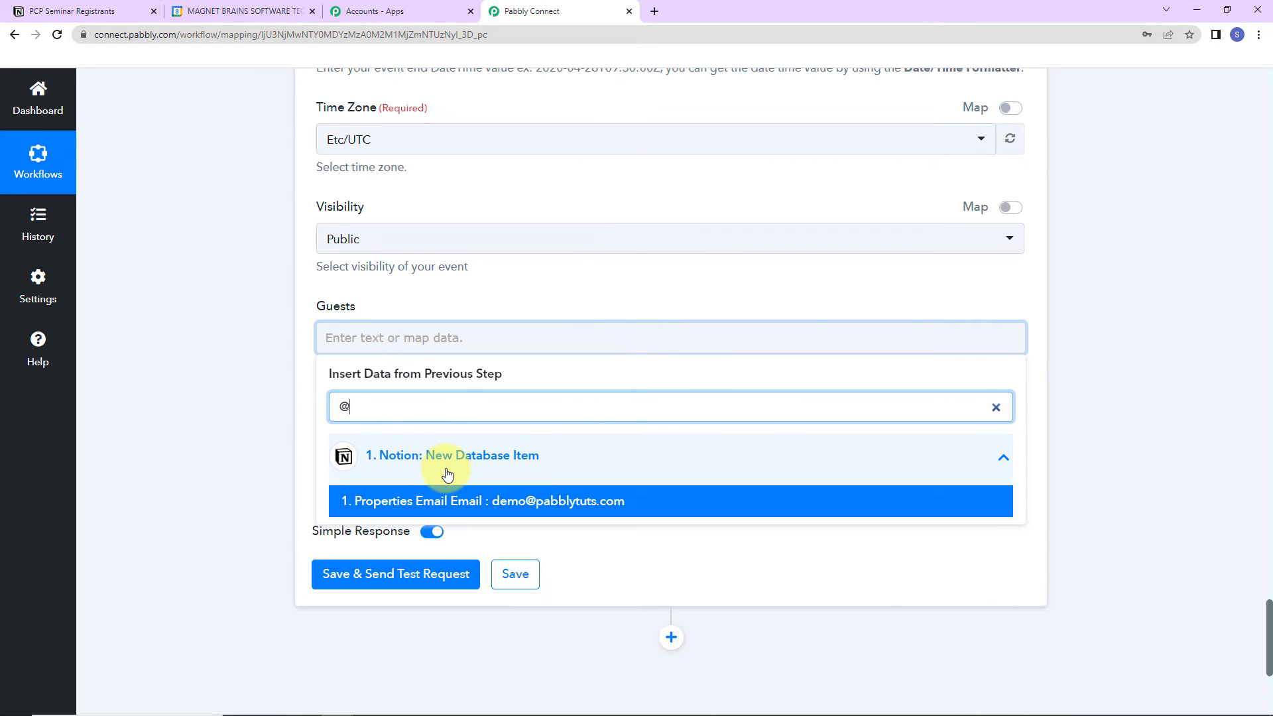
pyautogui.click(455, 500)
pyautogui.click(239, 434)
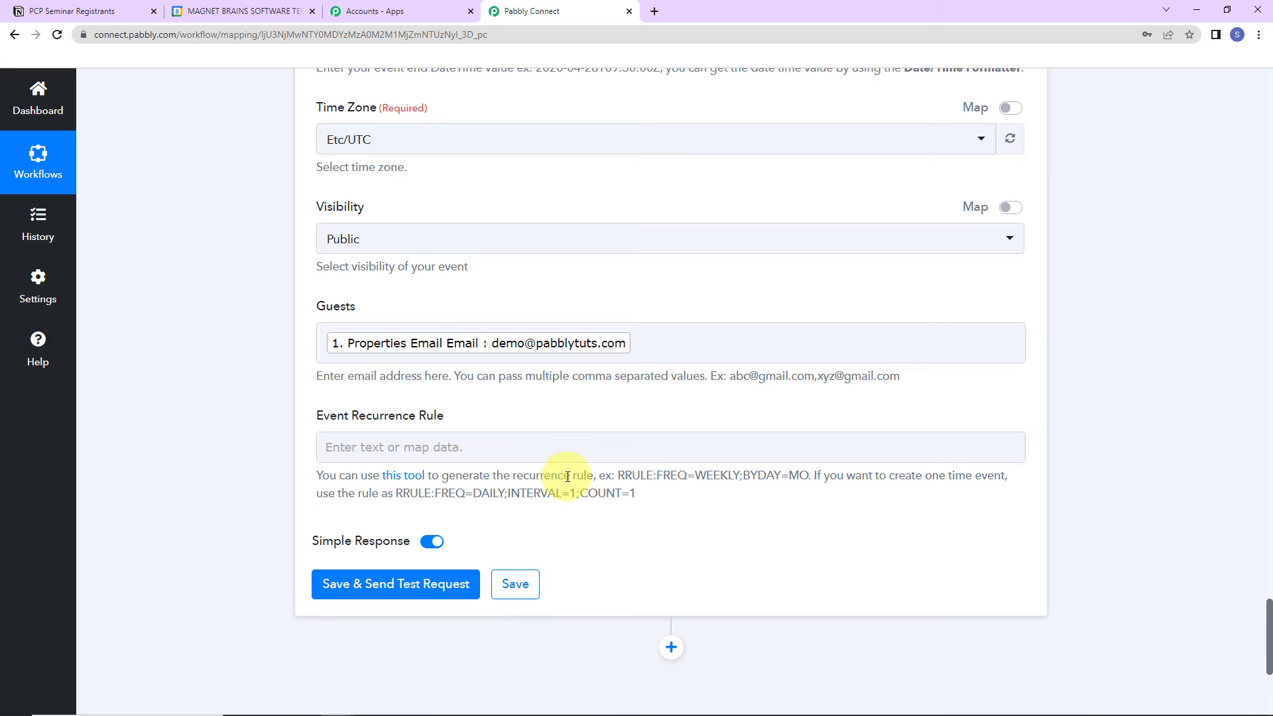
# Step: Save the Google Calendar action with a test request, leaving the recurrence rule empty, and review the response's date, time zone and visibility values
pyautogui.moveTo(618, 475); pyautogui.dragTo(807, 474)
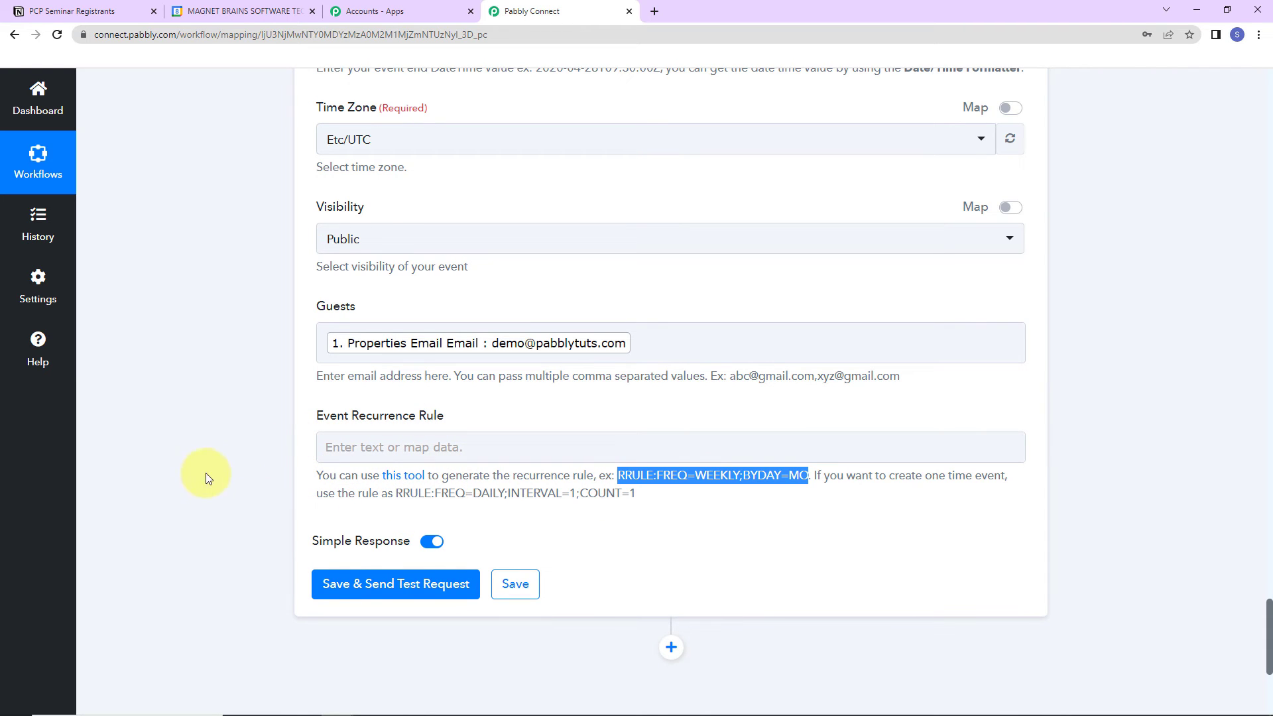
pyautogui.click(331, 583)
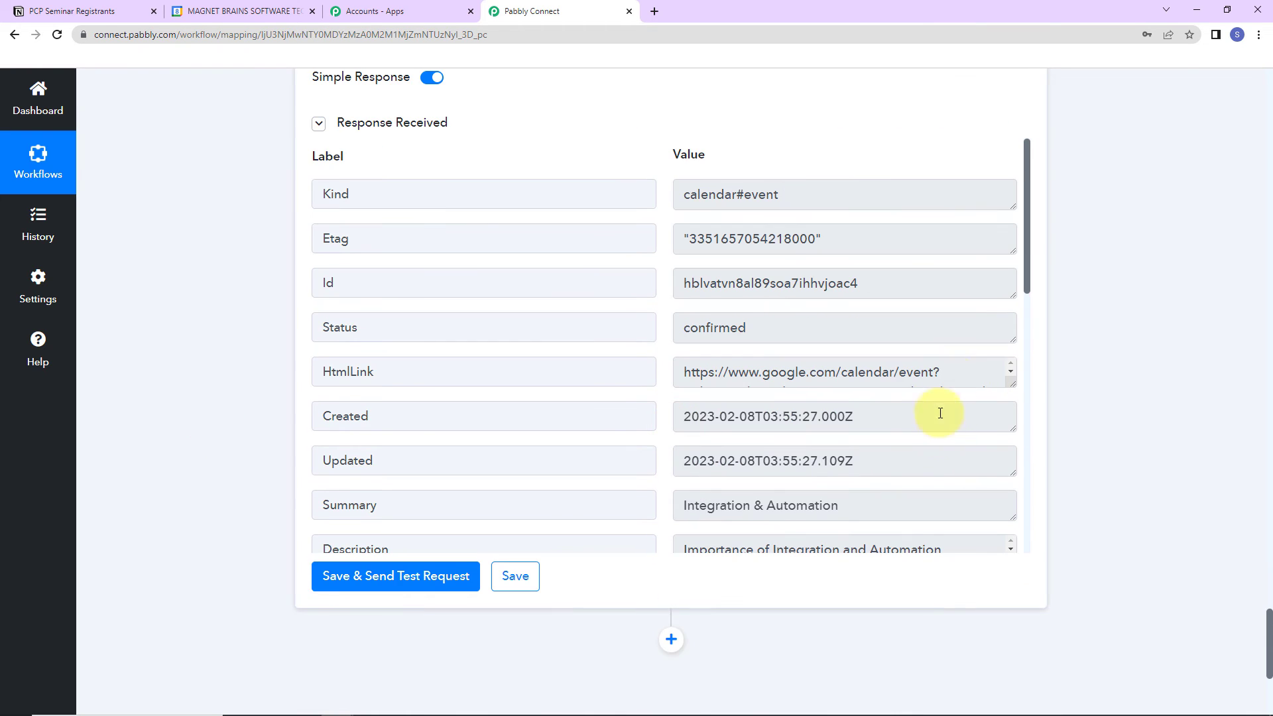
pyautogui.moveTo(1025, 180); pyautogui.dragTo(1031, 378)
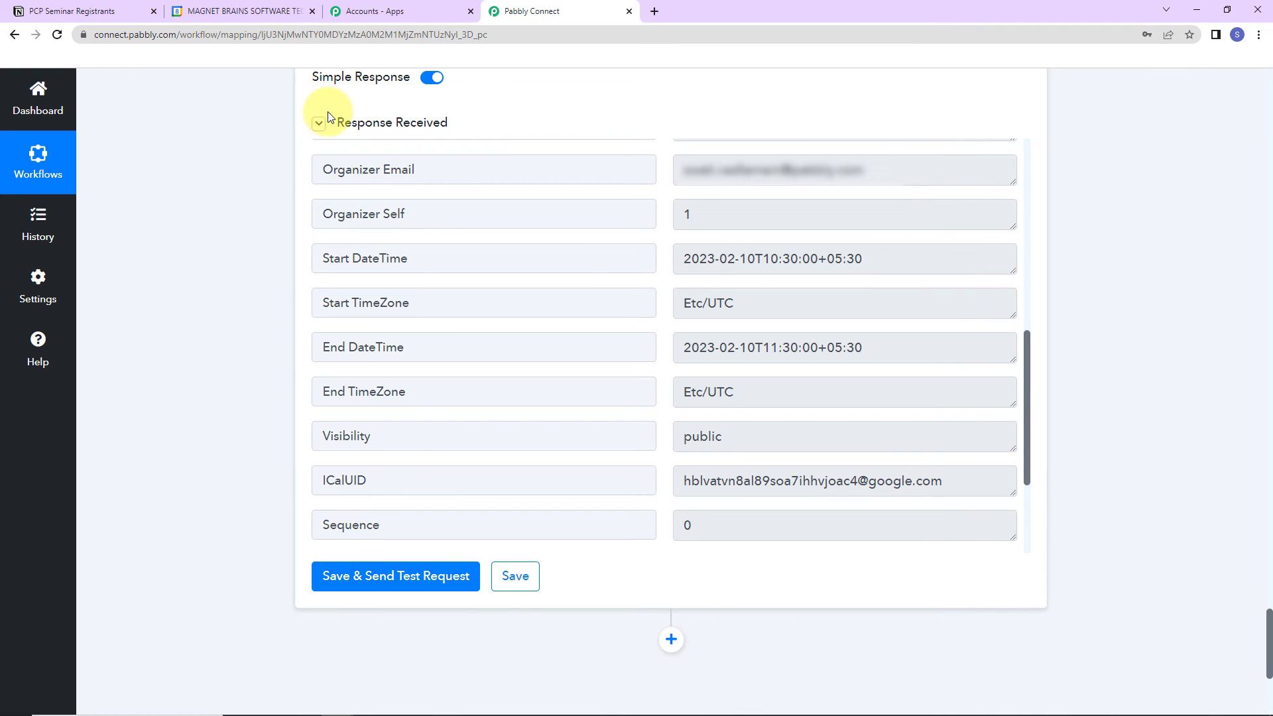
# Step: Switch to Google Calendar, go to February 10, 2023, and inspect the details and guest of the Integration & Automation event
pyautogui.click(247, 13)
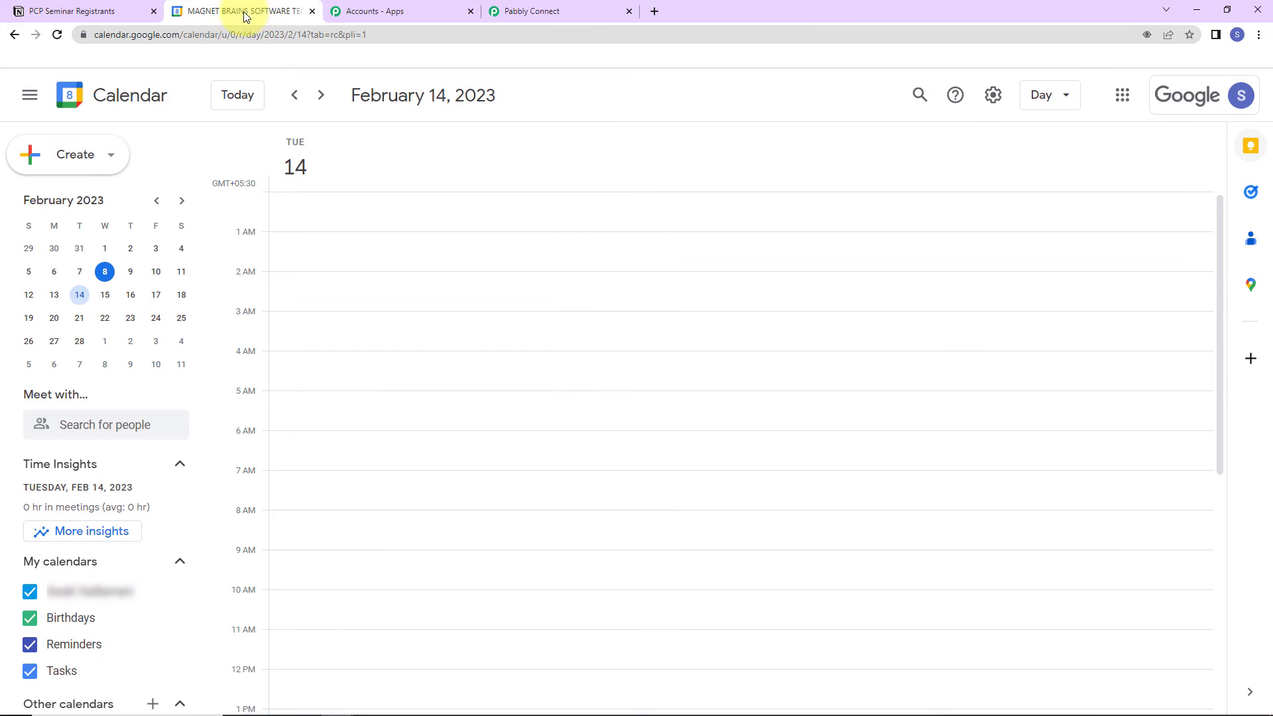
pyautogui.click(158, 273)
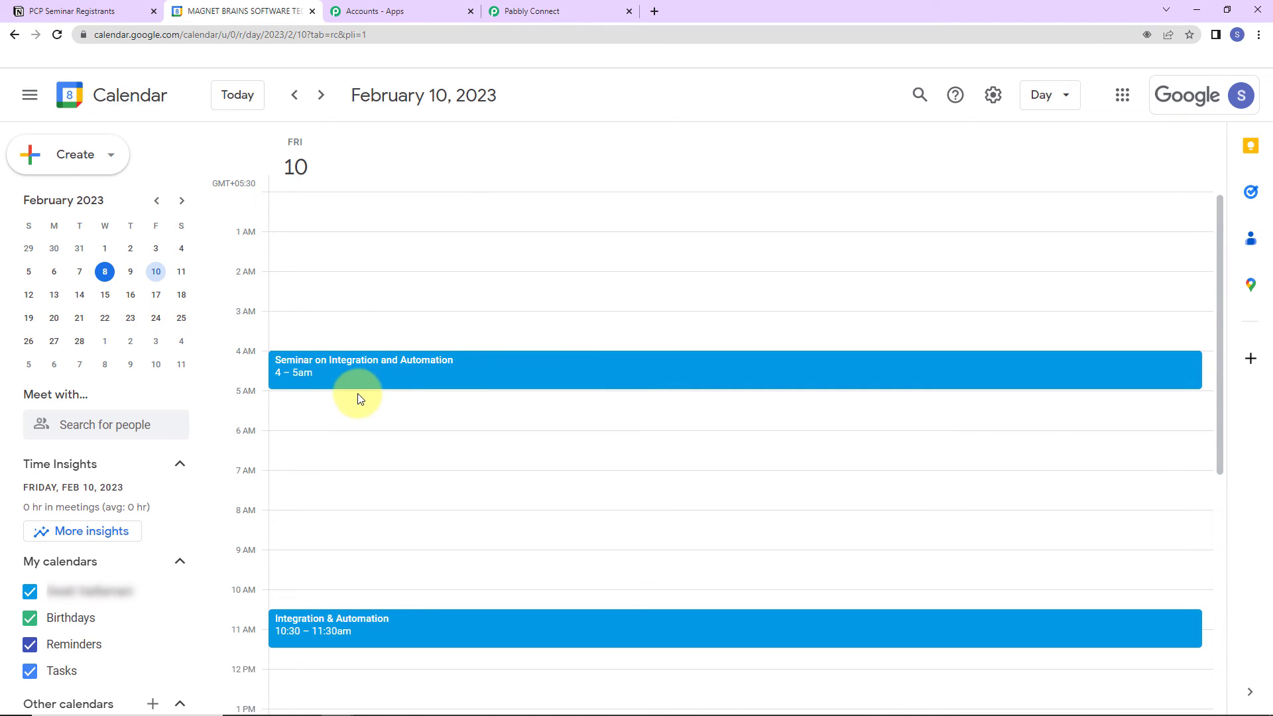
pyautogui.scroll(-5, 365, 391)
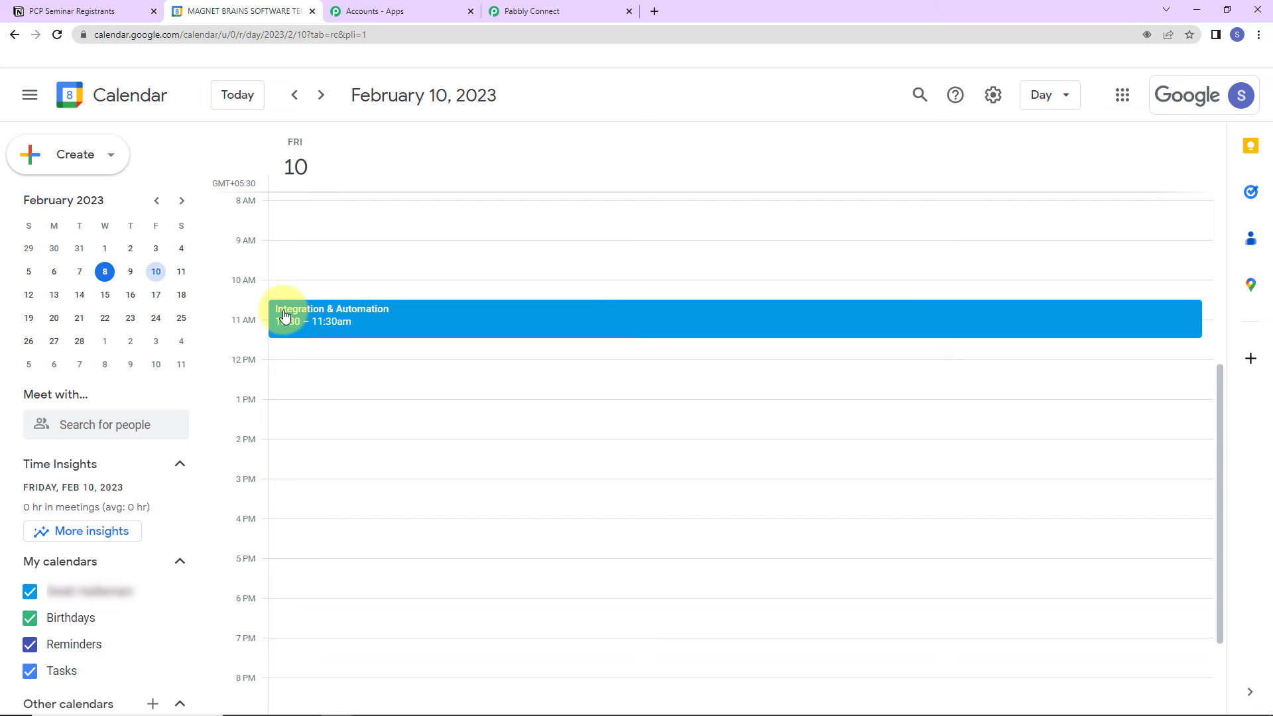
pyautogui.click(346, 328)
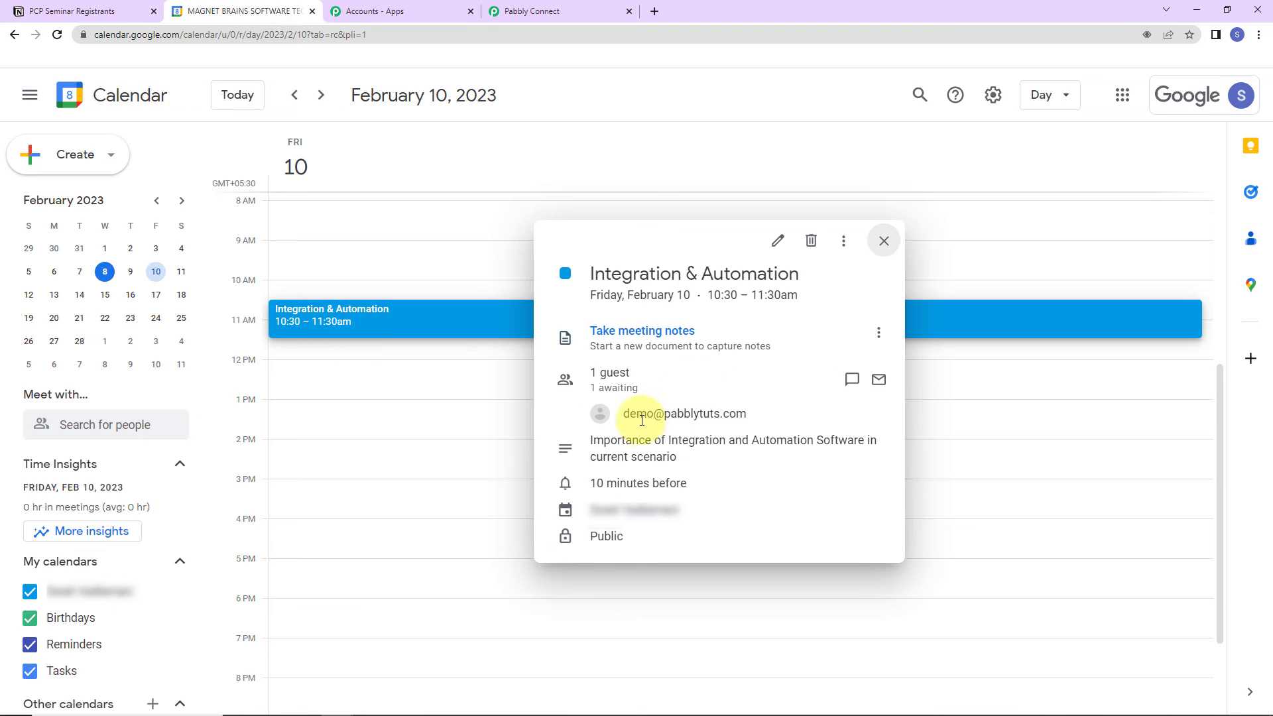
pyautogui.moveTo(770, 417)
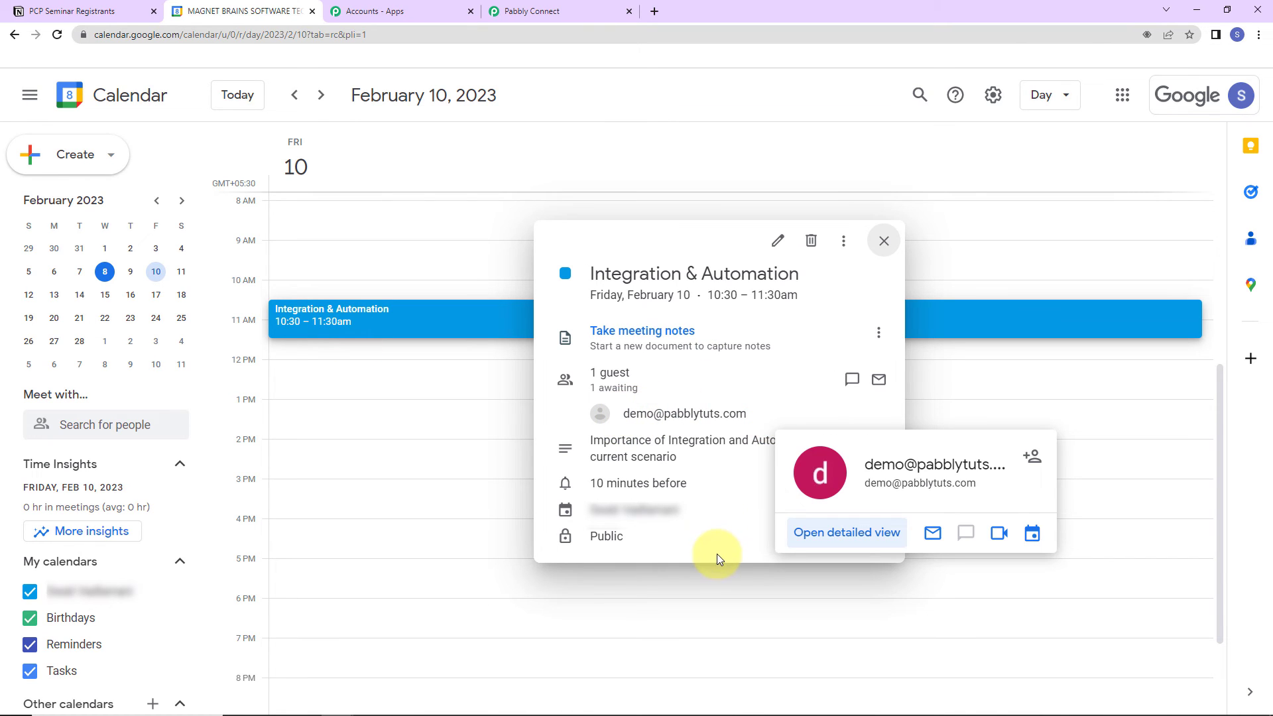